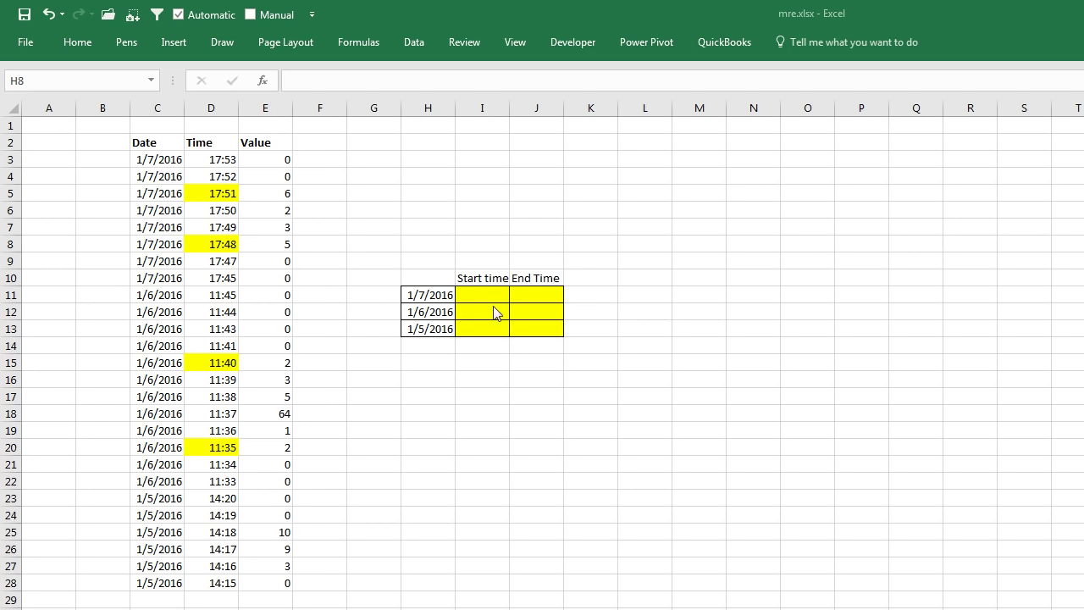
Step: Begin a formula in cell B27 with an IF containing an AND test, using C27=C28 as the first condition
click(526, 295)
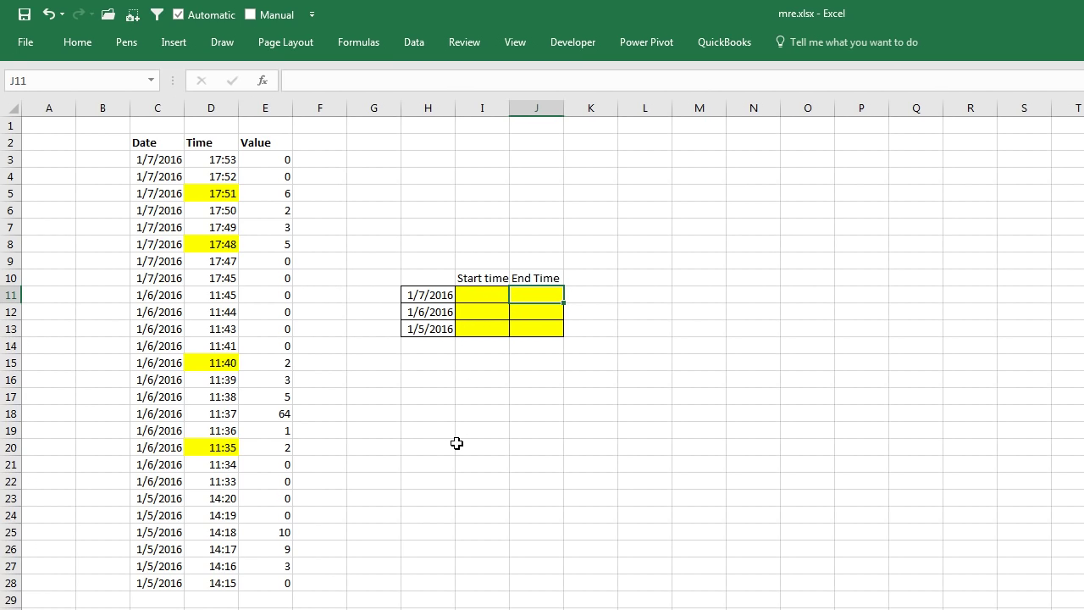
click(108, 565)
scroll(107, 565, down, 2)
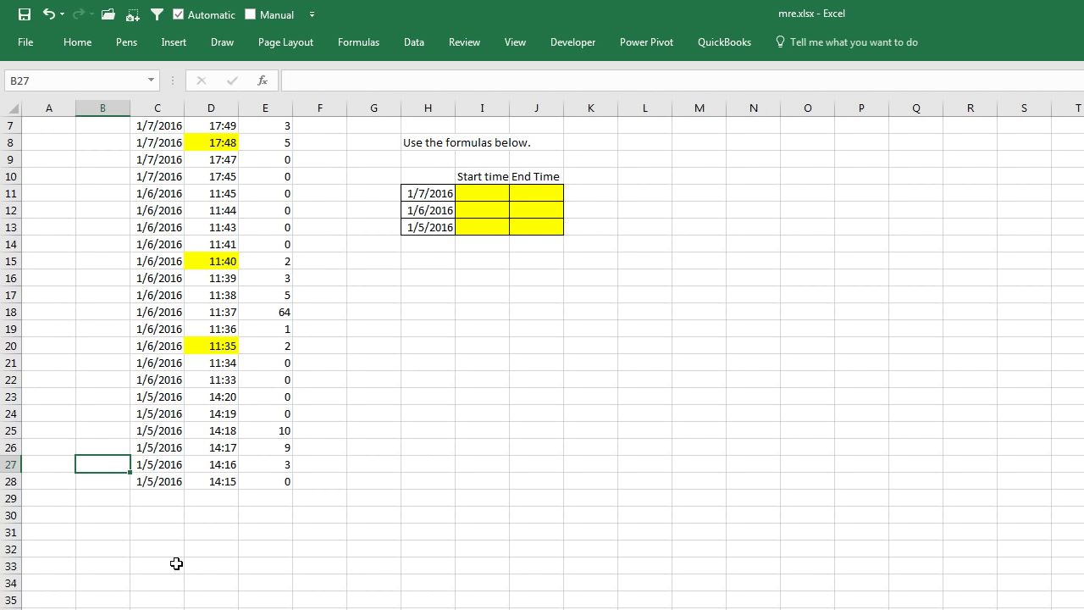
text(=)
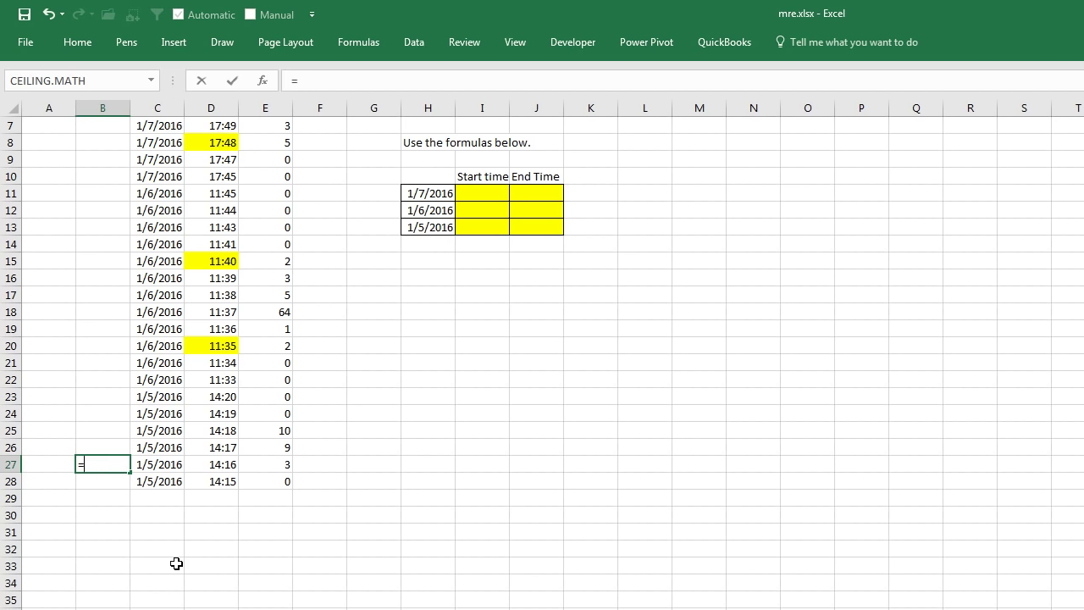
text(IF(AND()
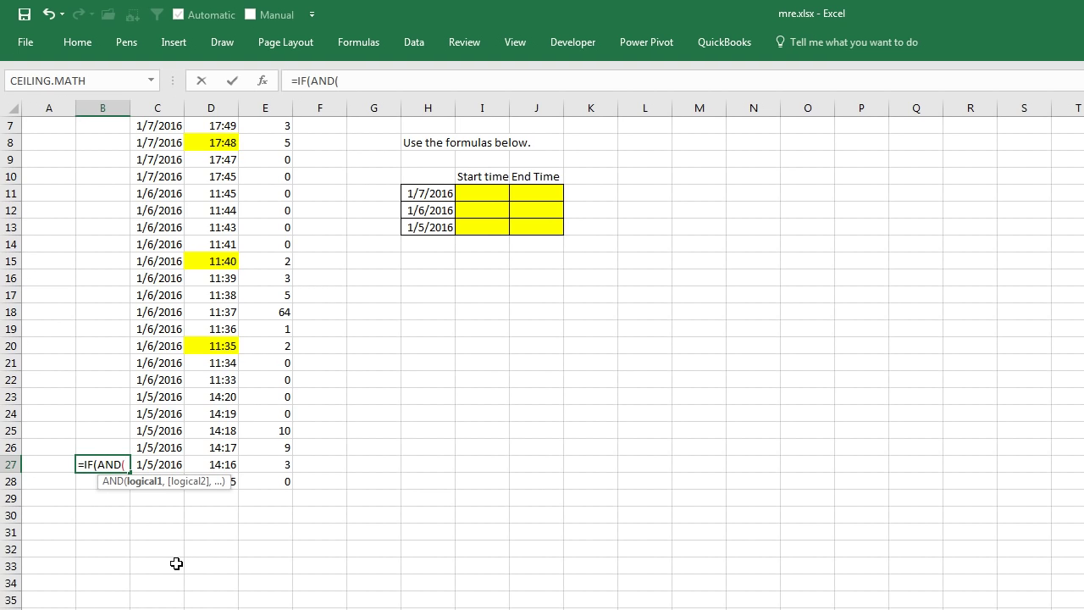
key(Right)
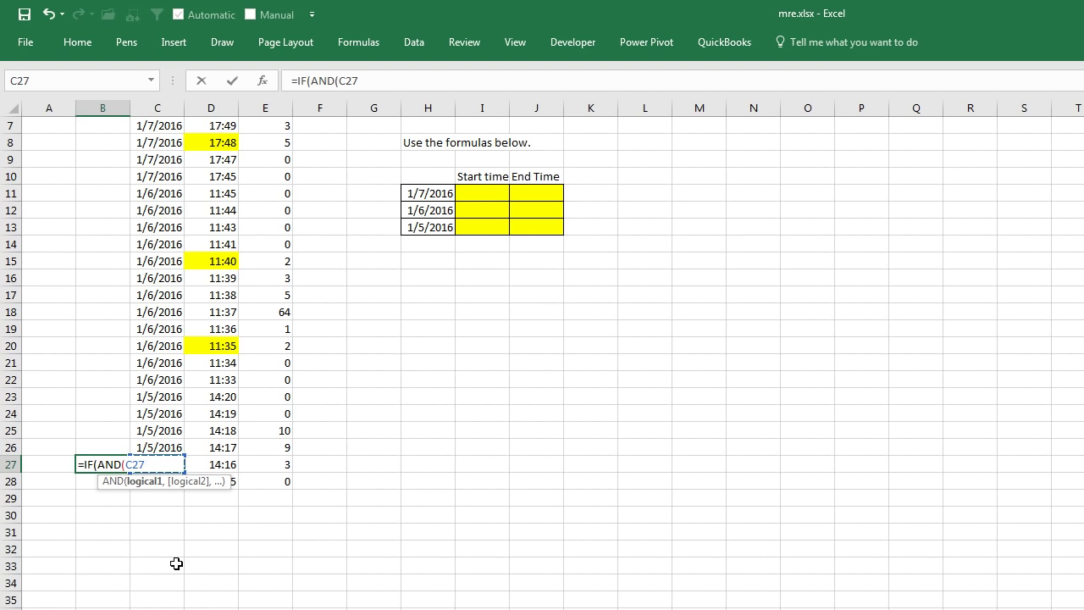
text(=)
key(Down)
key(Right)
text(,)
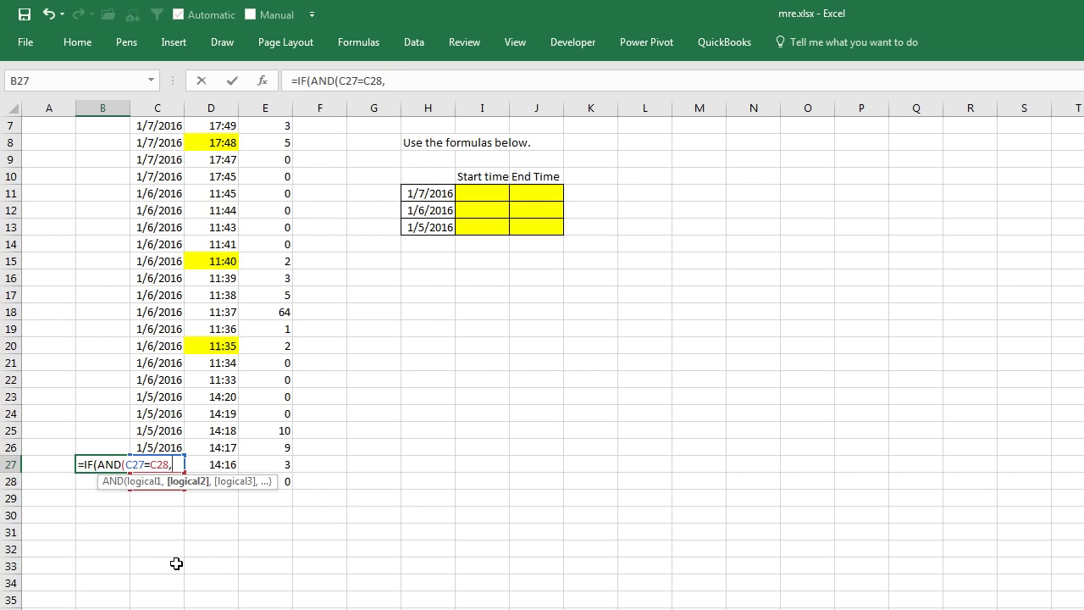
Step: Add the conditions E28=0 and E27>0 to the AND test in B27, and return "First" when it is true
key(Right)
key(Right)
key(Right)
key(Down)
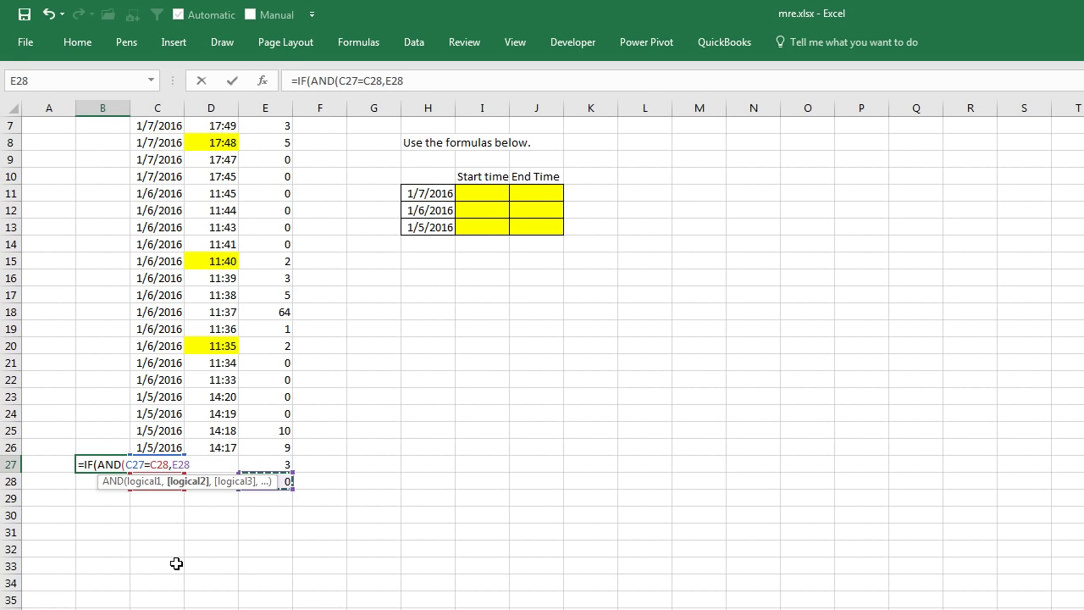
text(=0,)
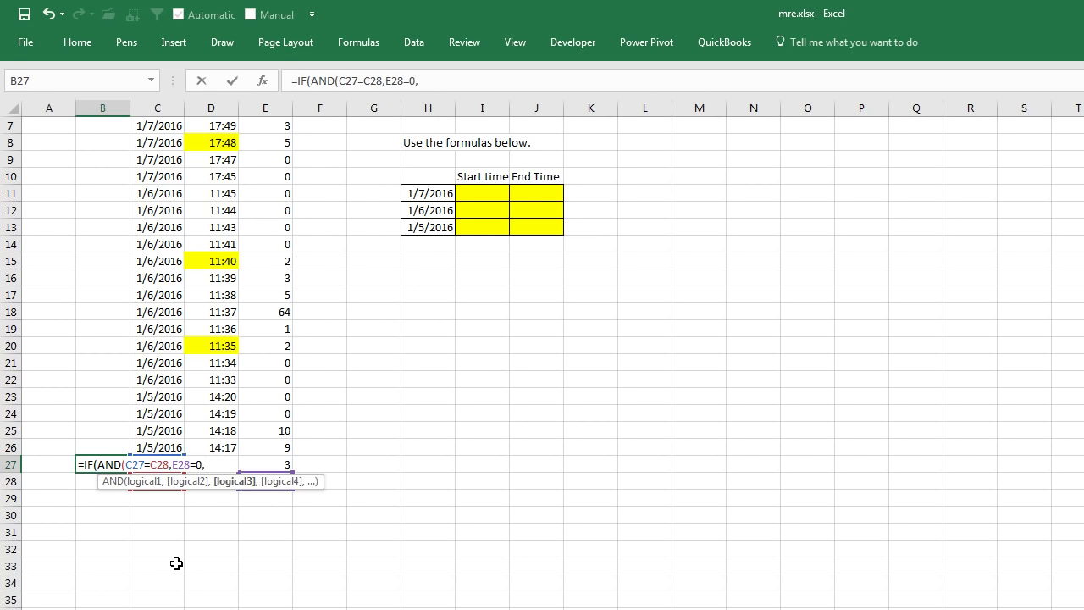
key(Right)
key(Right)
key(Right)
text(>0),)
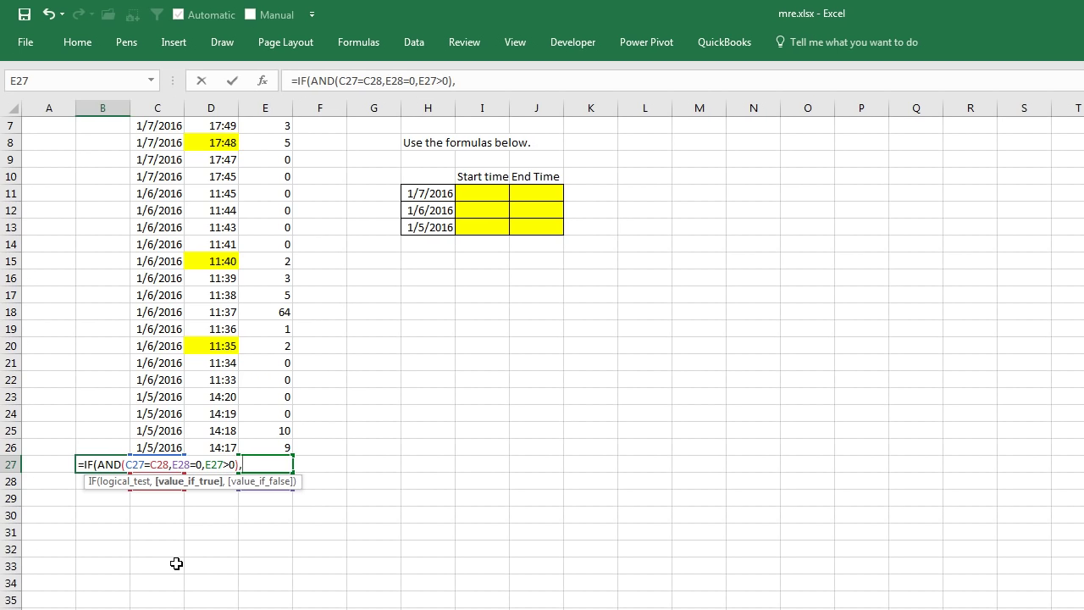
text("First")
text(,)
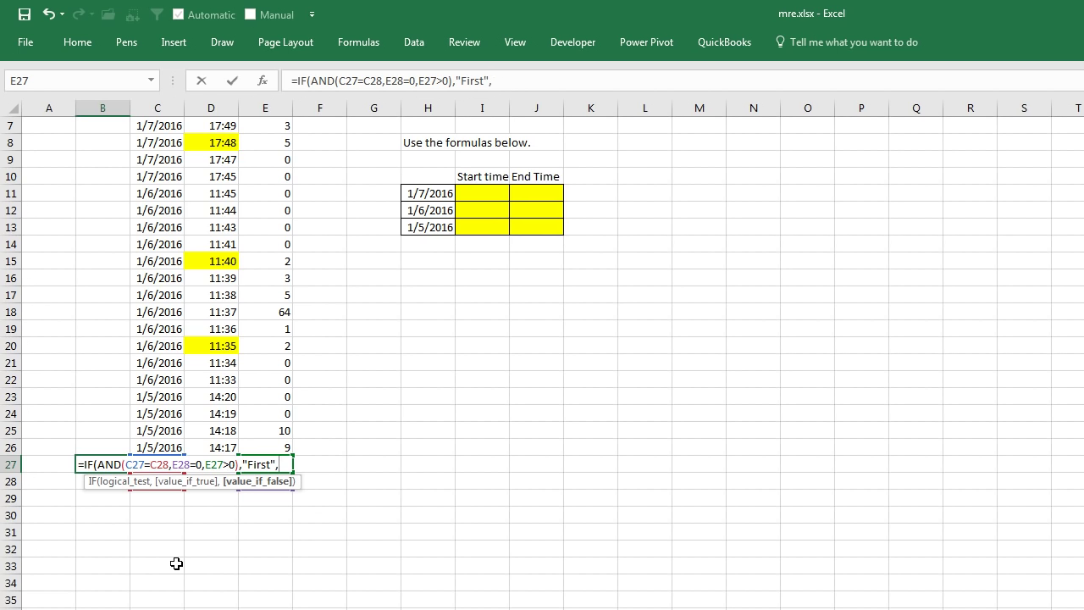
Step: Nest a second IF with an AND test as the false result in B27, with C27=C26 as its first condition
text(IF(AND)
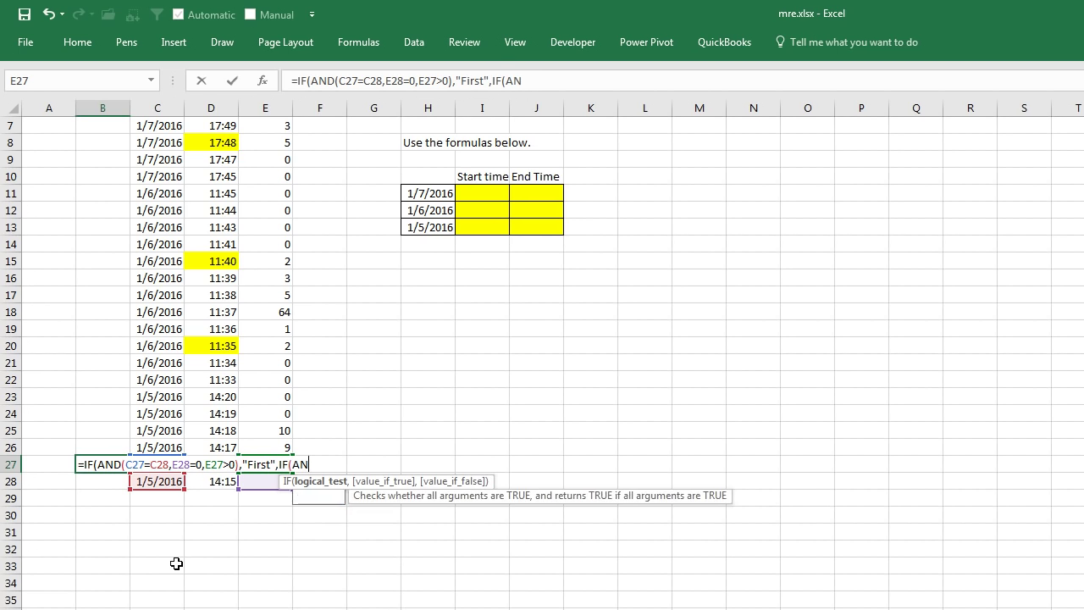
text(()
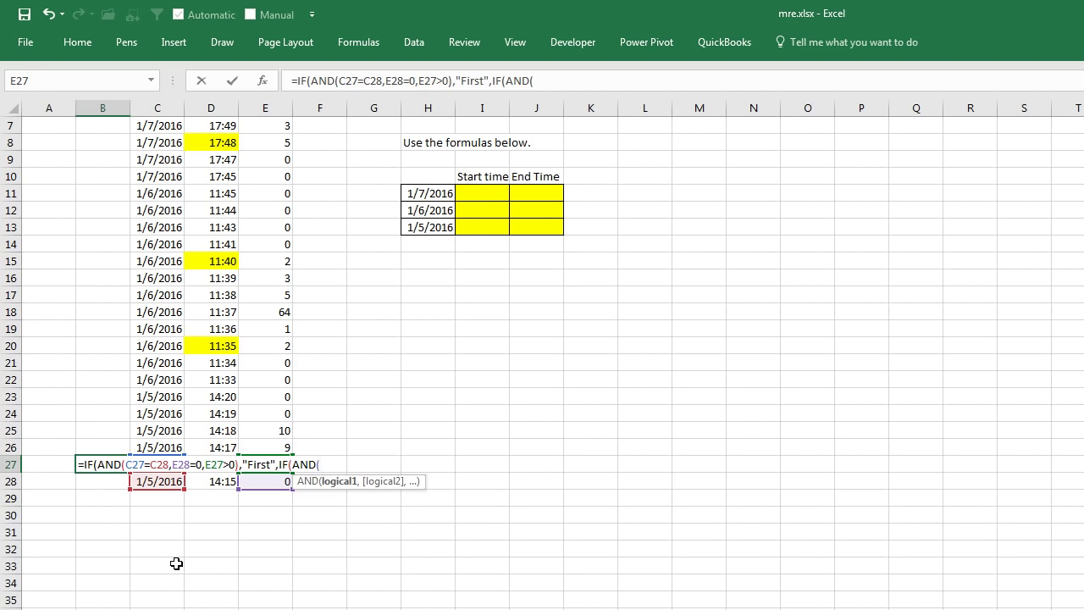
key(Right)
text(=)
key(Up)
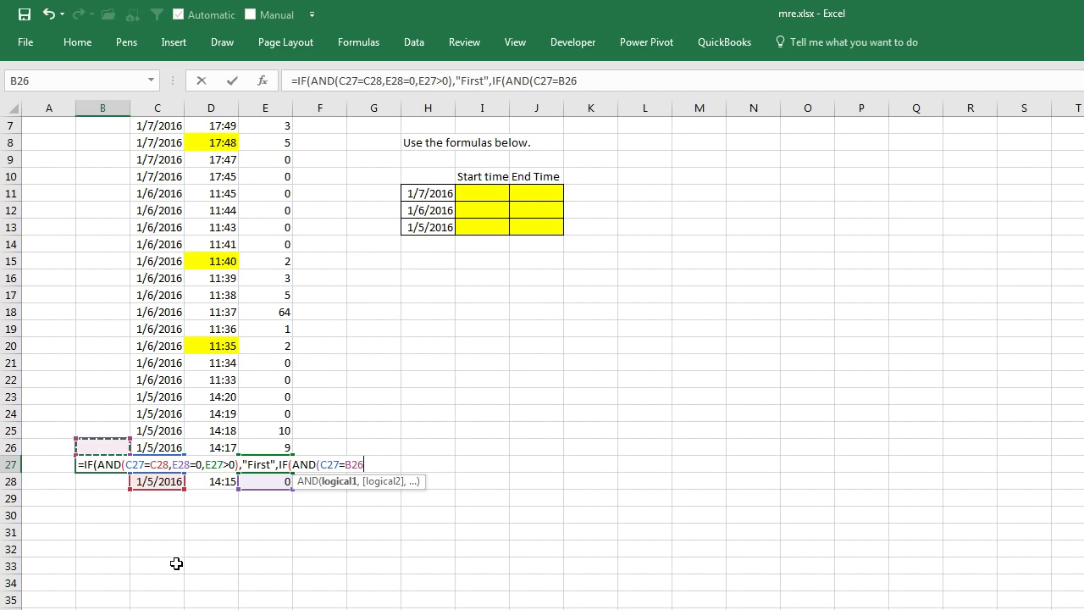
key(Right)
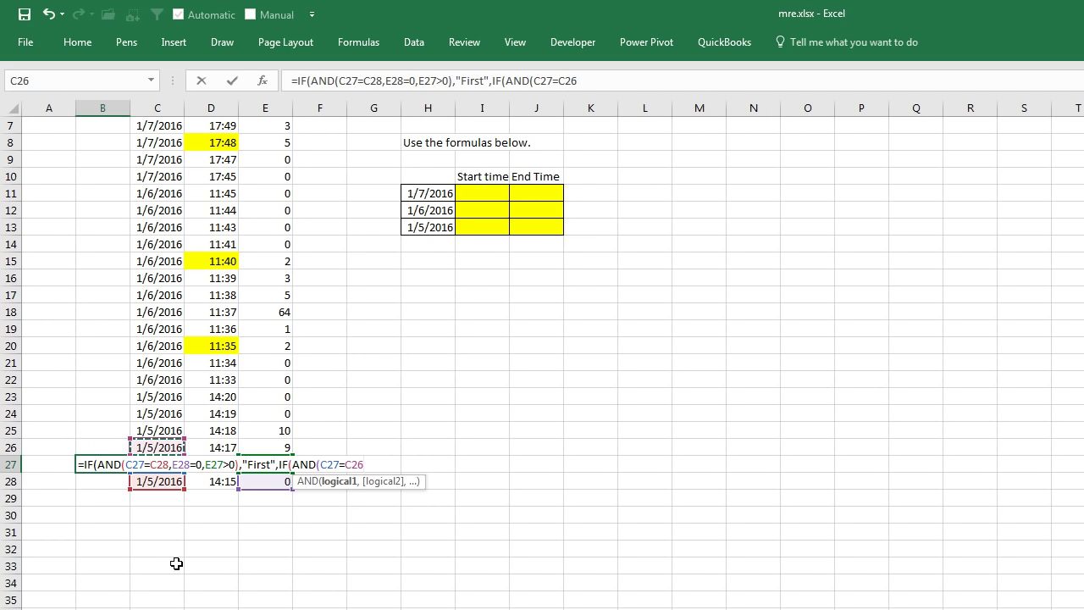
text(,)
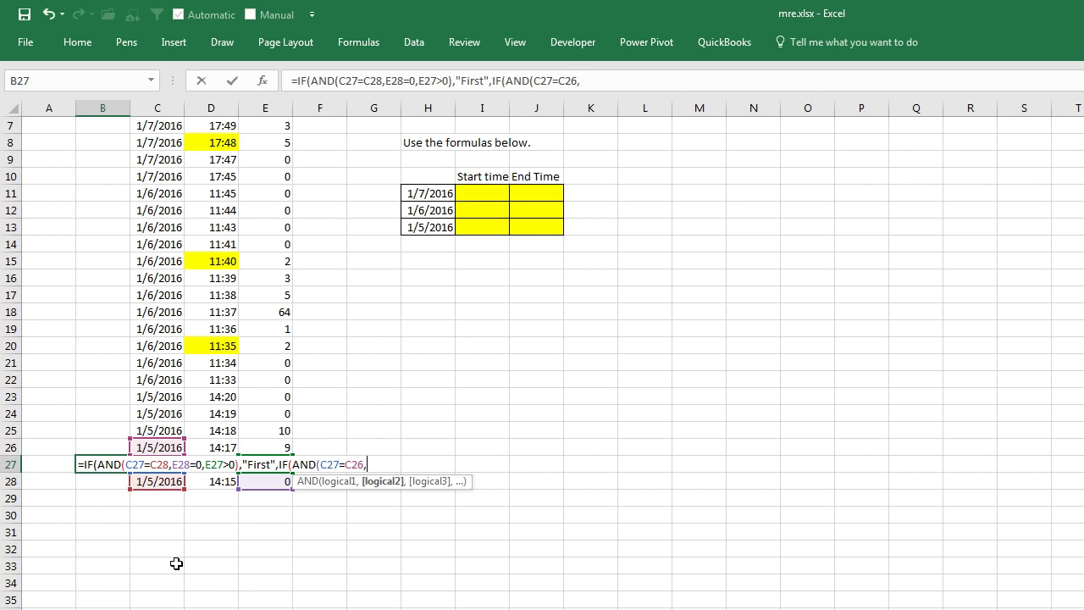
Step: Complete the nested AND test in B27 with the conditions E26=0 and E27>0
key(Up)
key(Right)
key(Right)
key(Right)
key(Right)
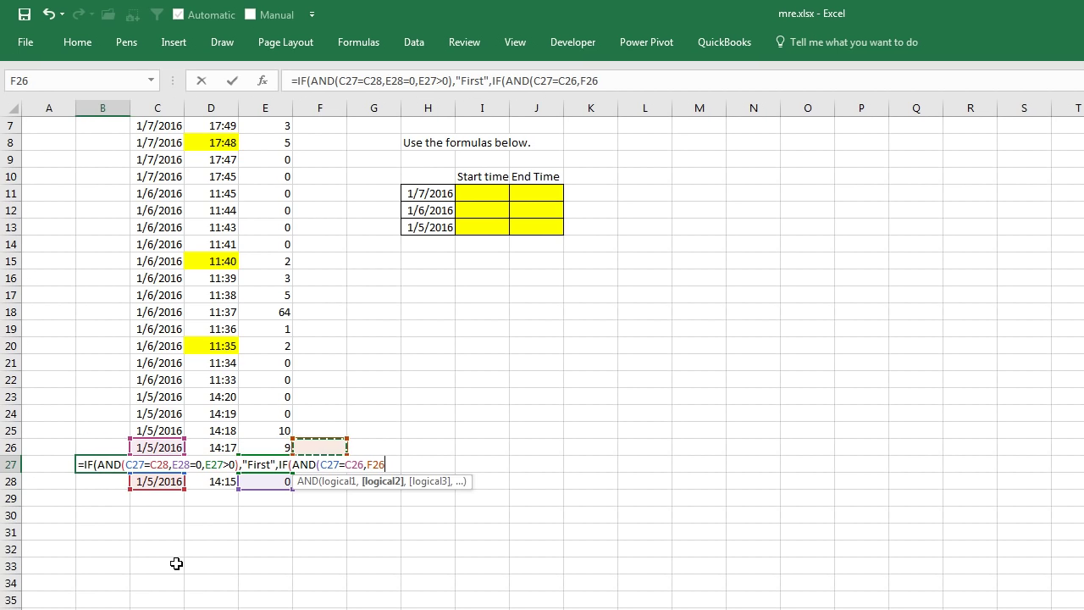
key(Left)
text(=0,)
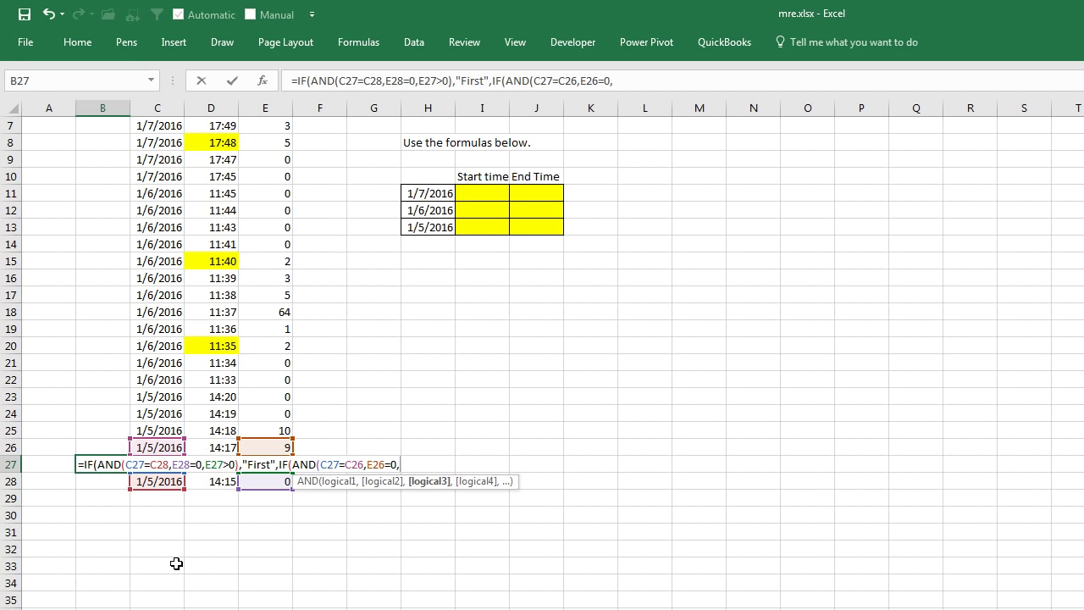
key(Right)
key(Right)
key(Right)
text(>0),)
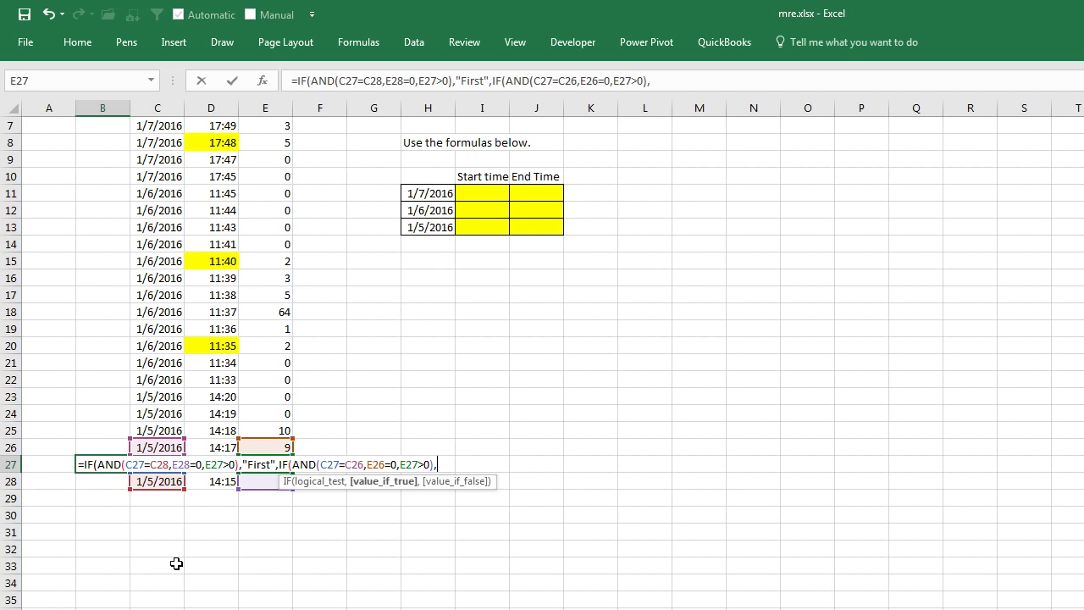
Step: Make the nested IF return "Last" when true and "No" otherwise, and enter the finished formula in B27
text("Last",)
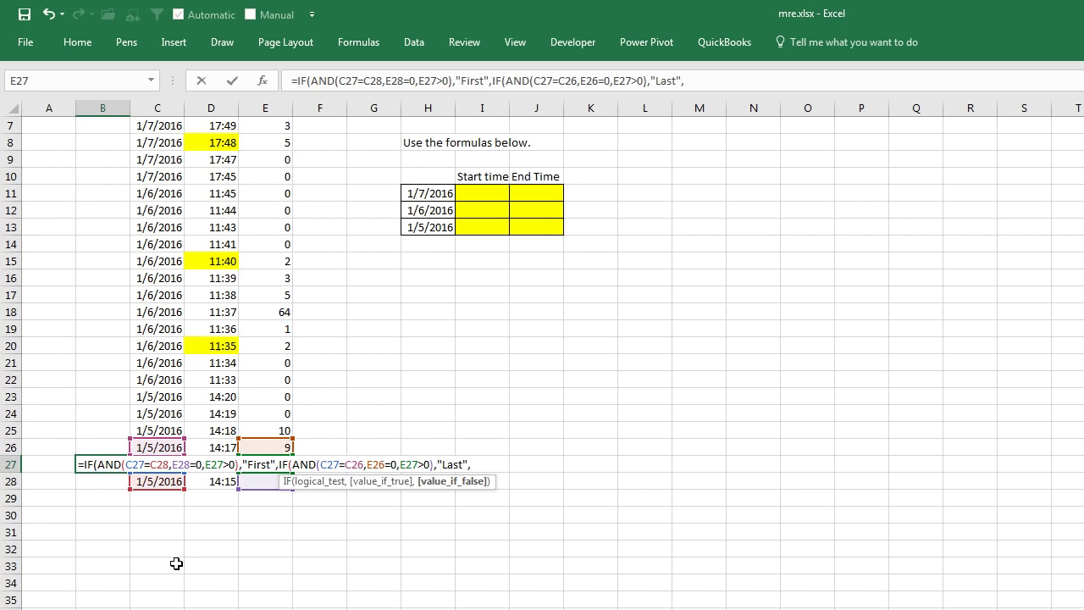
text("No"))
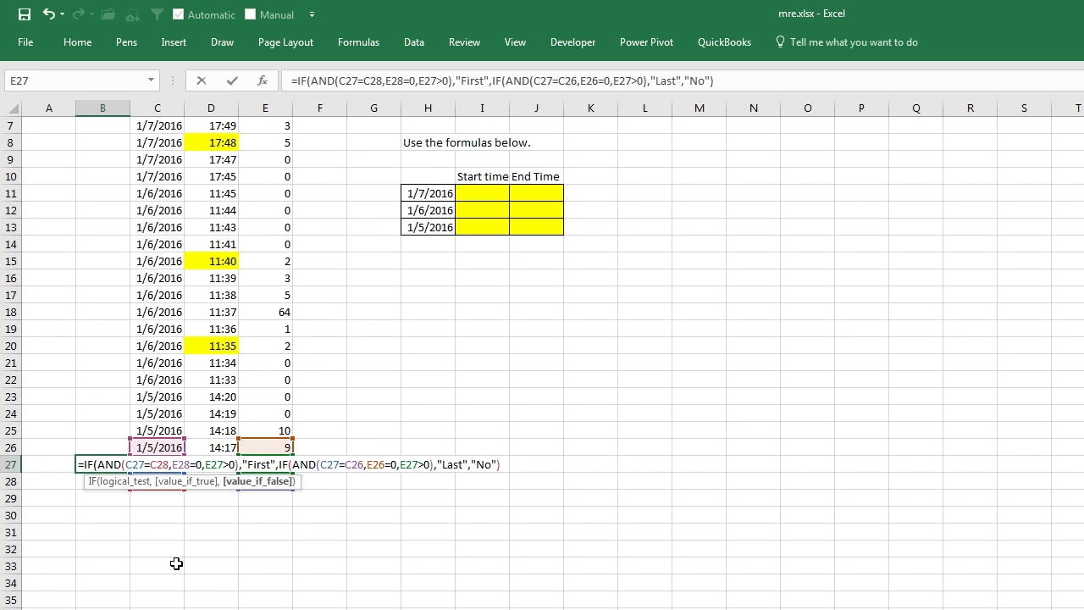
text())
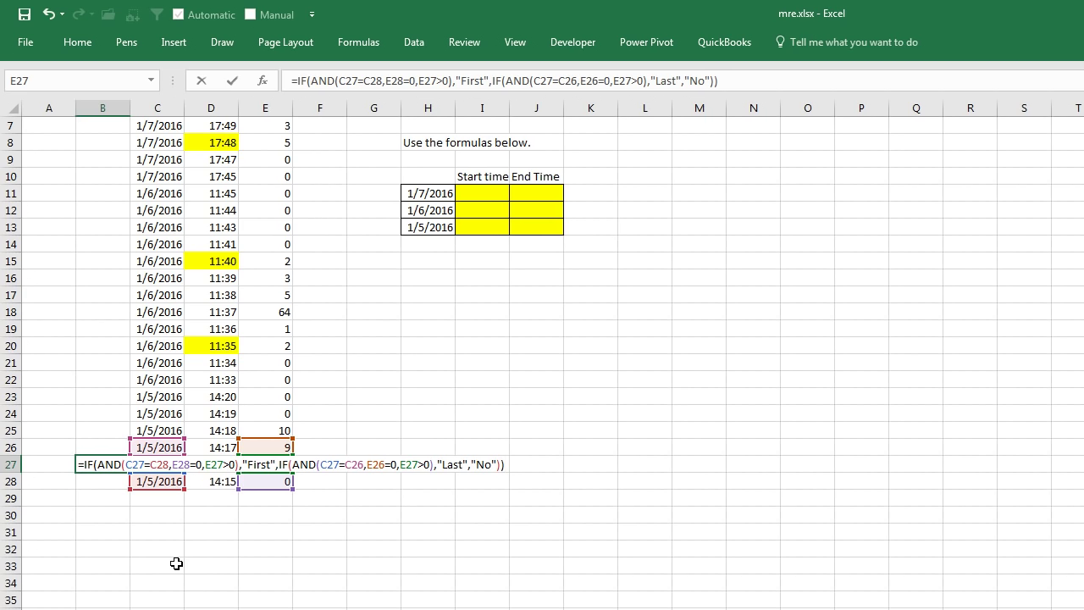
key(Return)
Step: Copy the formula in B27 up through the helper column to B3
key(Up)
key(ctrl+c)
key(shift+Up)
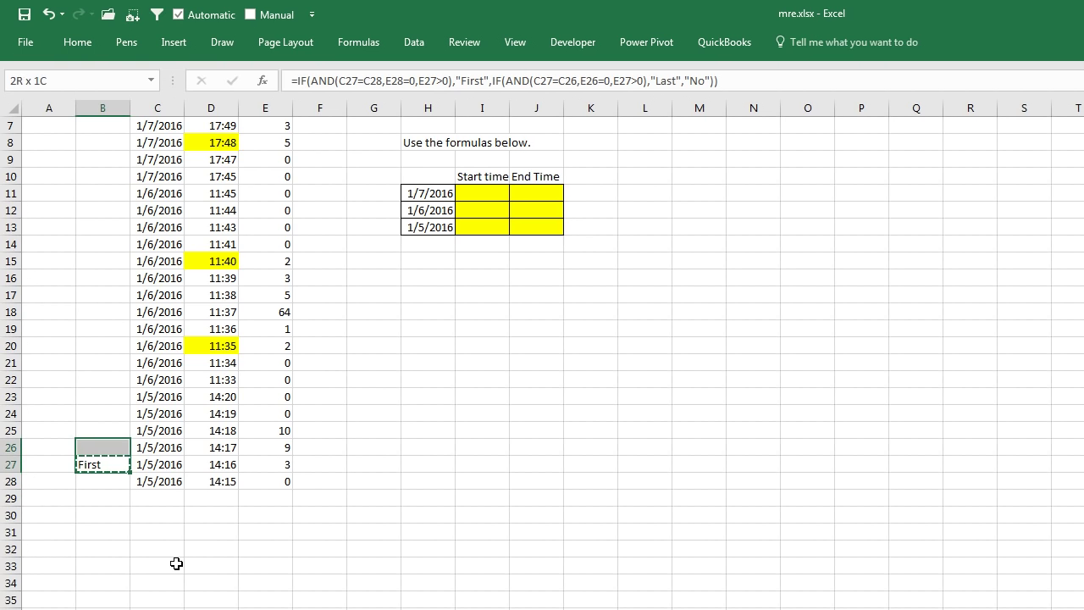
key(shift+Up)
key(shift+Up)
key(shift+Up)
key(shift+Up)
key(shift+Up)
key(shift+Up)
key(shift+Up)
key(shift+Up)
key(shift+Up)
key(shift+Up)
key(shift+Up)
key(shift+Up)
key(shift+Up)
key(shift+Up)
key(shift+Up)
key(shift+Up)
key(shift+Up)
key(shift+Up)
key(shift+Up)
key(shift+Up)
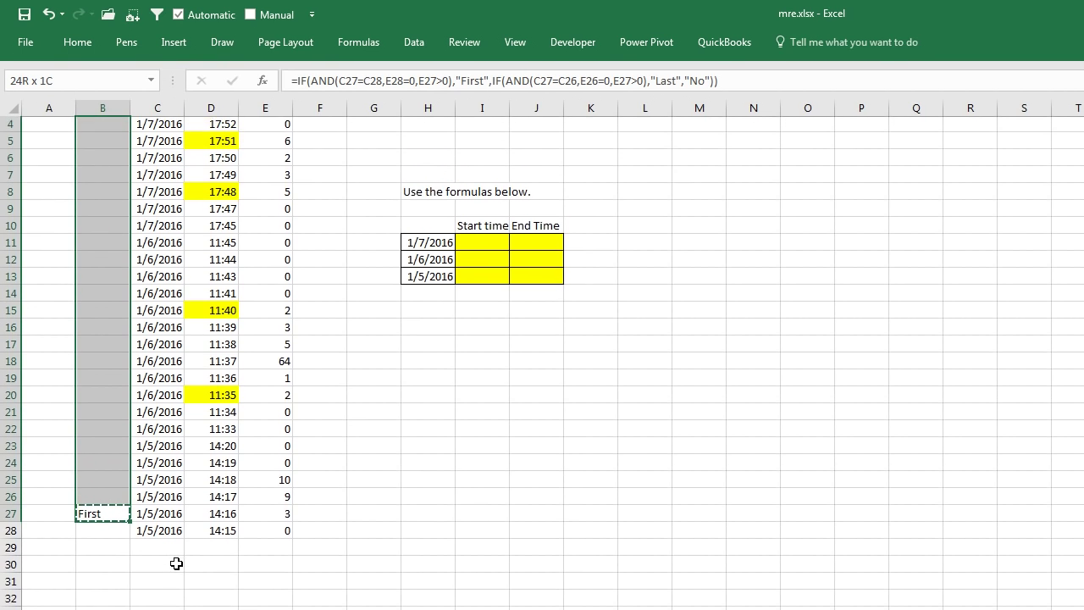
key(shift+Up)
scroll(176, 563, up, 1)
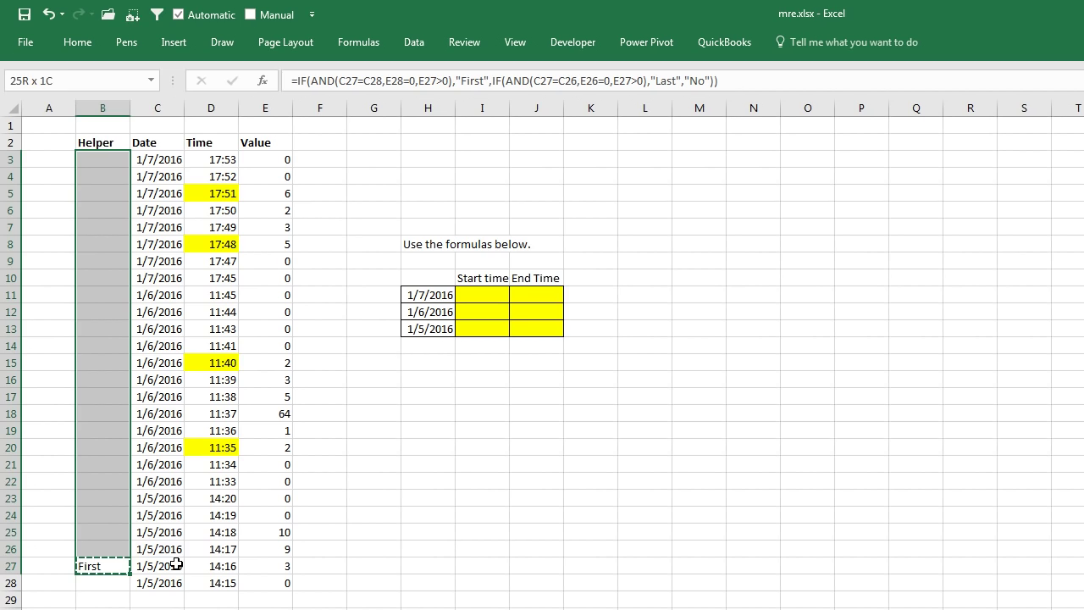
key(ctrl+v)
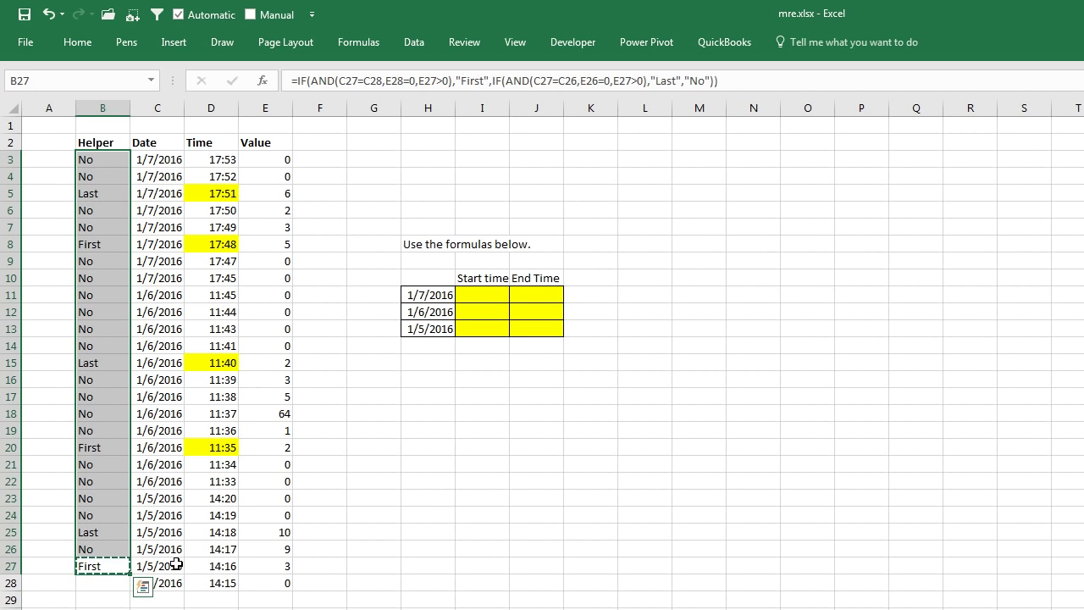
Step: Append &C27 to the end of the formula in B27 to join the row's date to the label
key(F2)
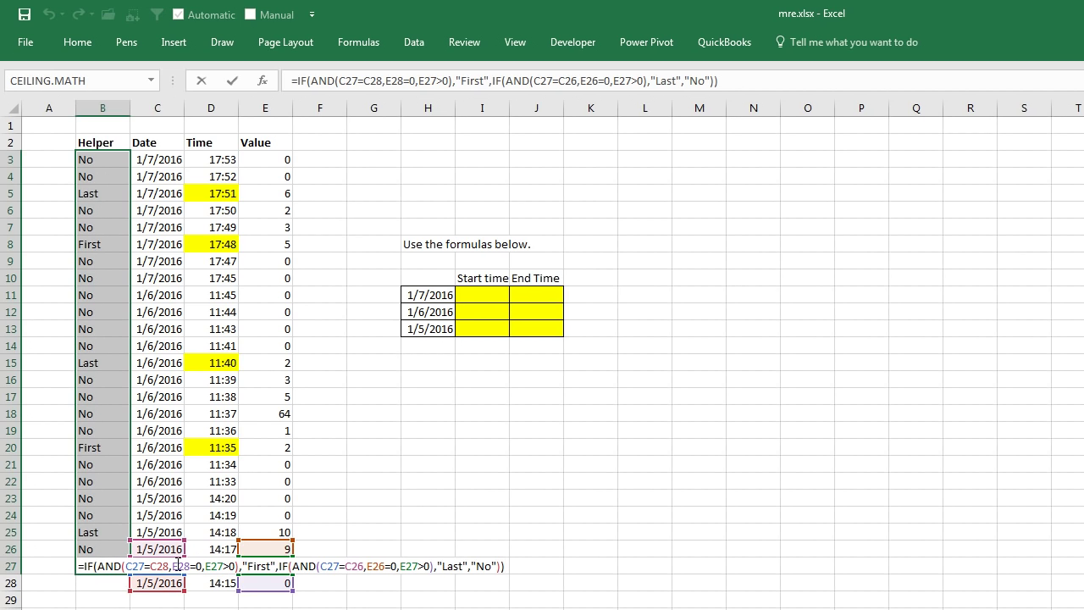
text(&)
click(176, 566)
key(Return)
key(Up)
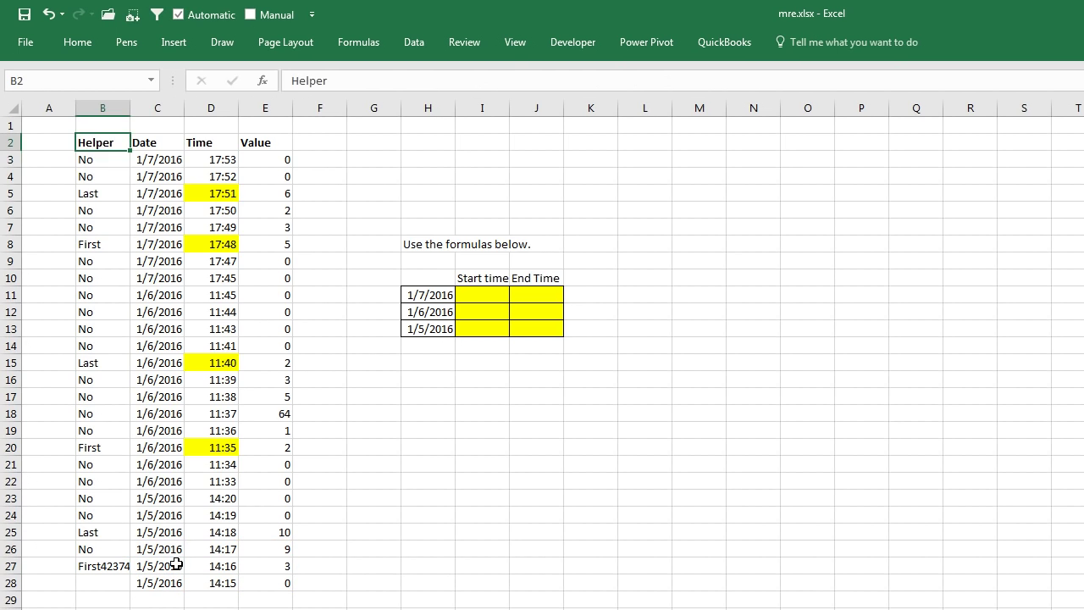
Step: Copy the revised B27 formula over the whole helper range B3:B27
key(Down)
key(Down)
key(ctrl+Down)
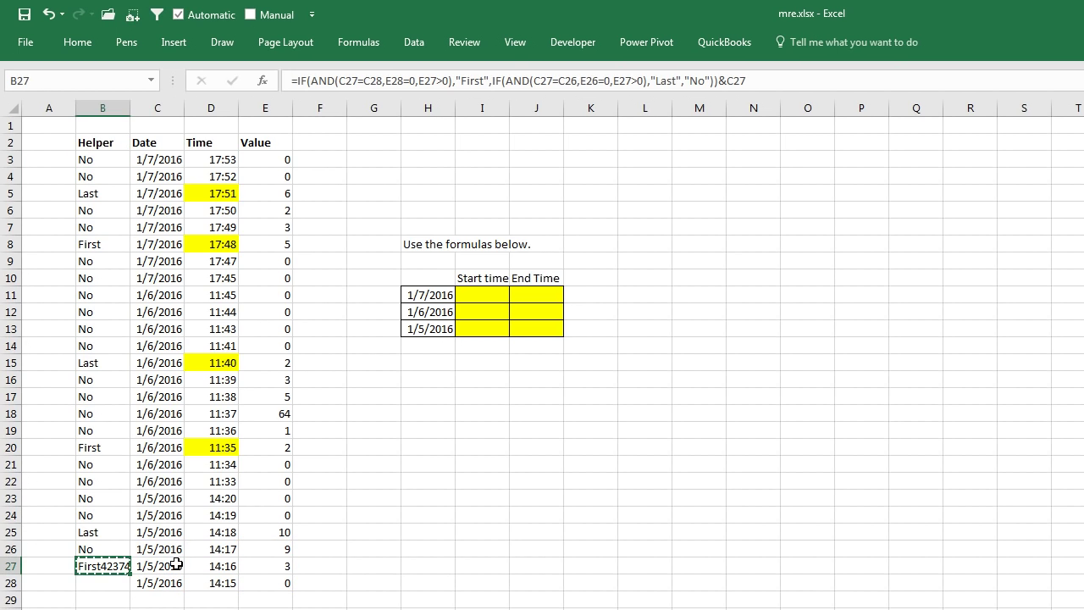
key(ctrl+shift+Up)
key(shift+Down)
key(ctrl+v)
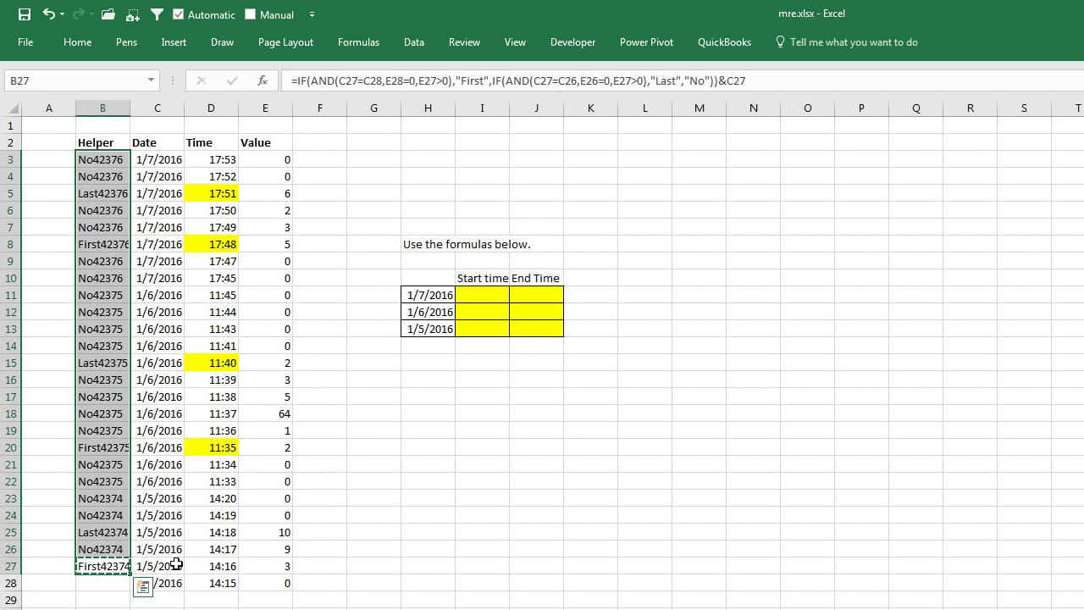
key(ctrl+Up)
key(Down)
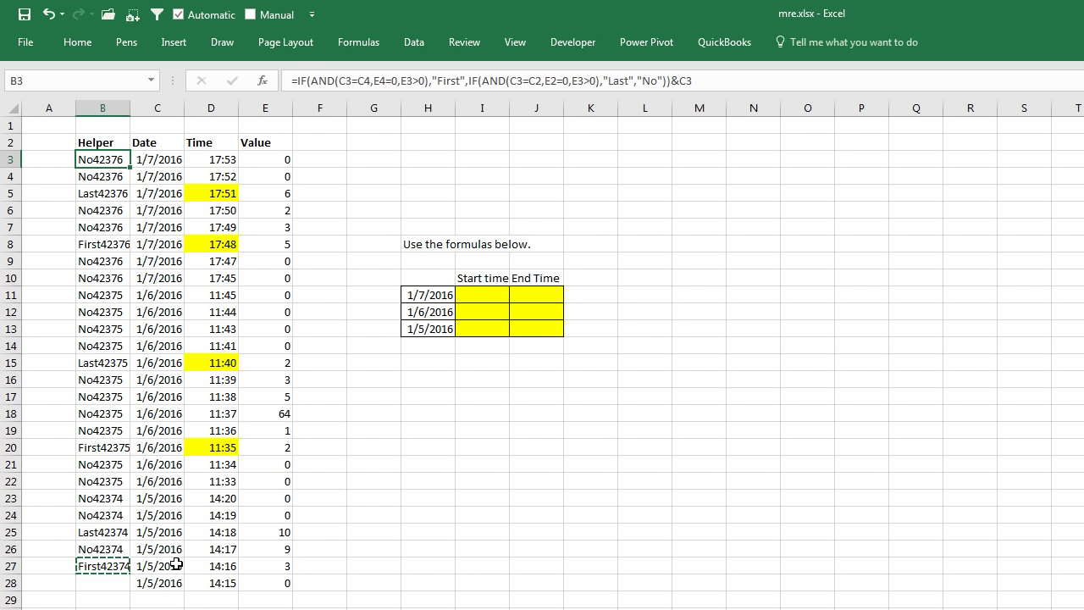
Step: Begin a VLOOKUP in I11, the 1/7/2016 start time, with "First"&$H11 as the lookup value
click(483, 295)
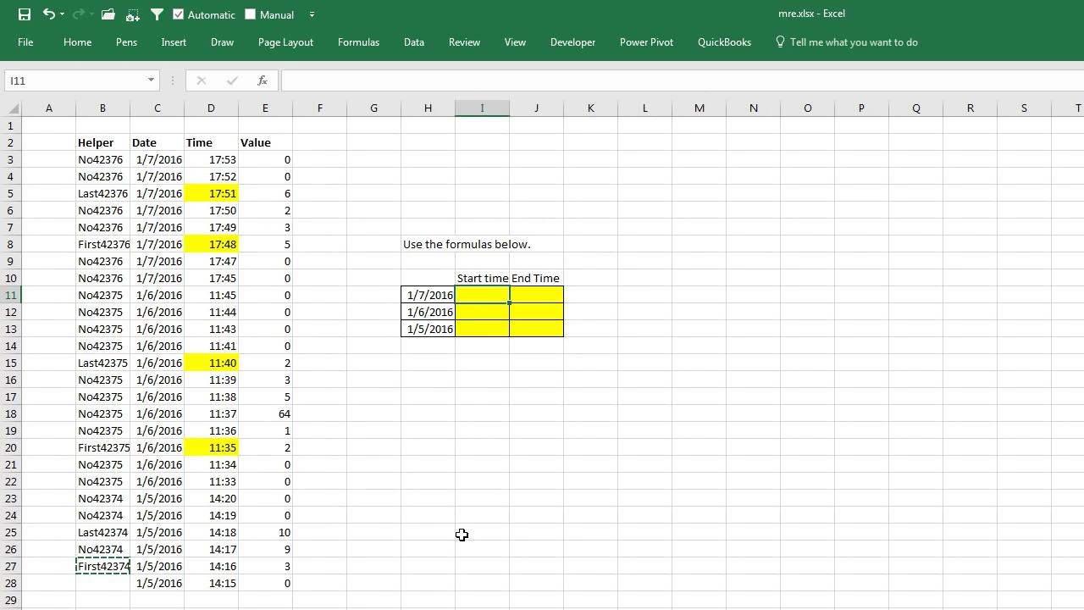
text(=VLOOK)
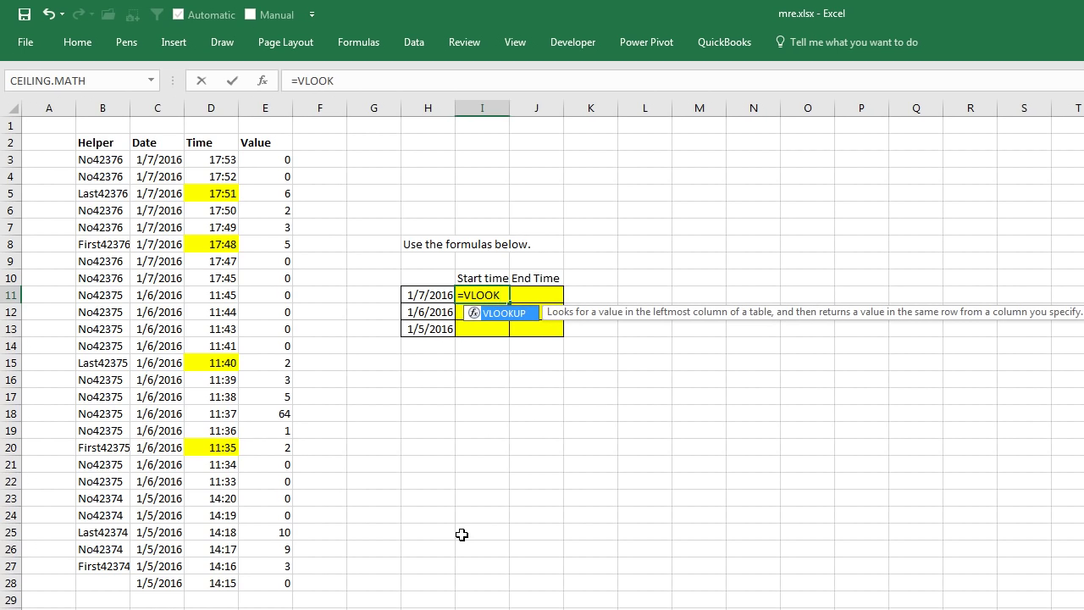
text(UP()
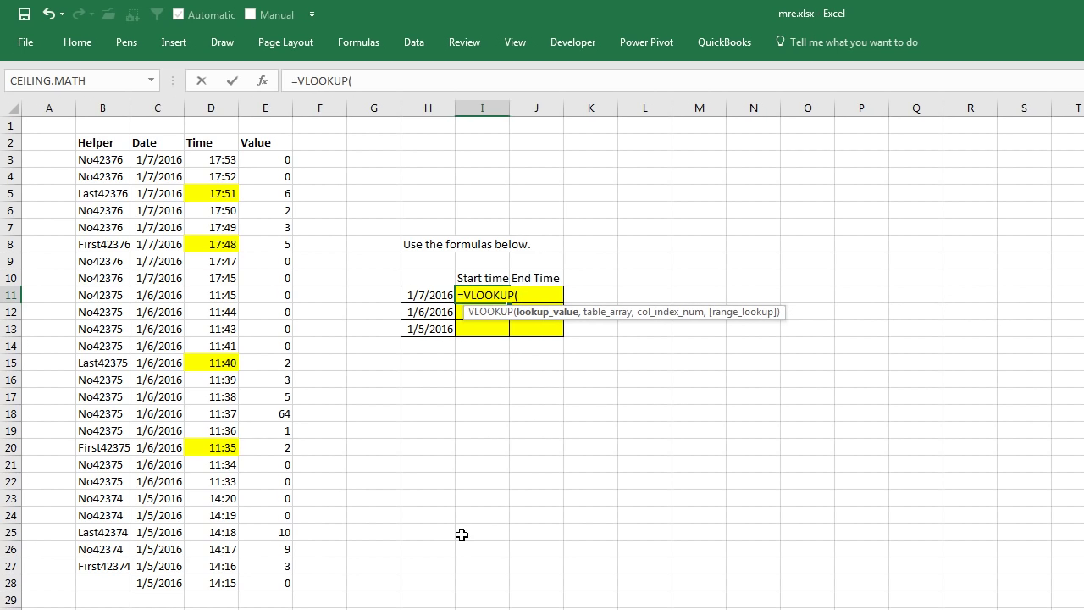
text("First"&)
key(Left)
key(F4)
key(F4)
key(F4)
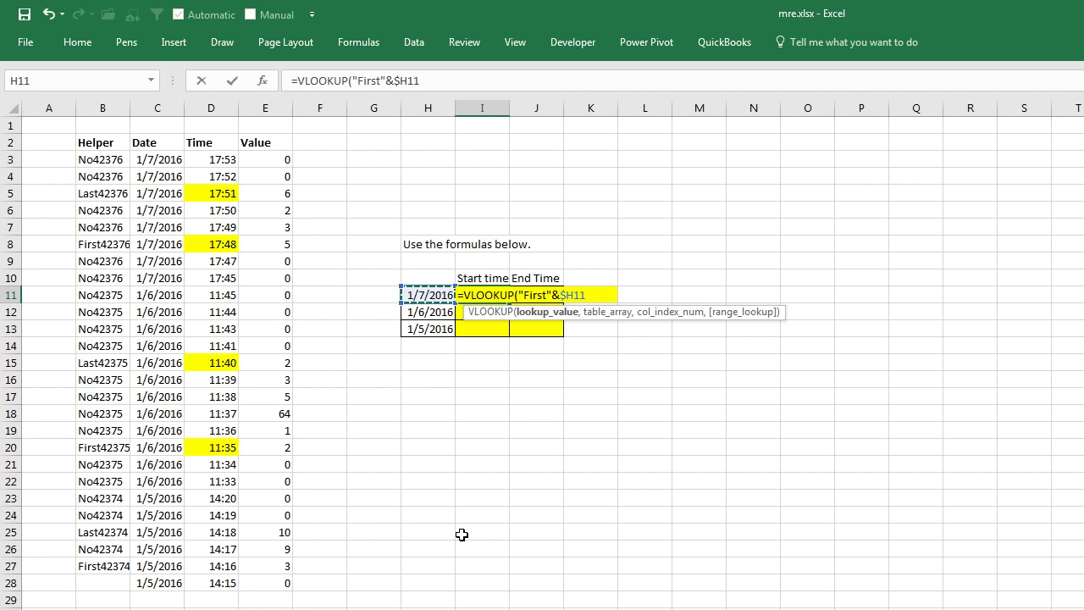
Step: Set the VLOOKUP's table array in I11 to the helper, date and time columns as the absolute range $B$3:$D$27
text(,)
key(Left)
key(Left)
key(Left)
key(Left)
key(Left)
key(Left)
key(Left)
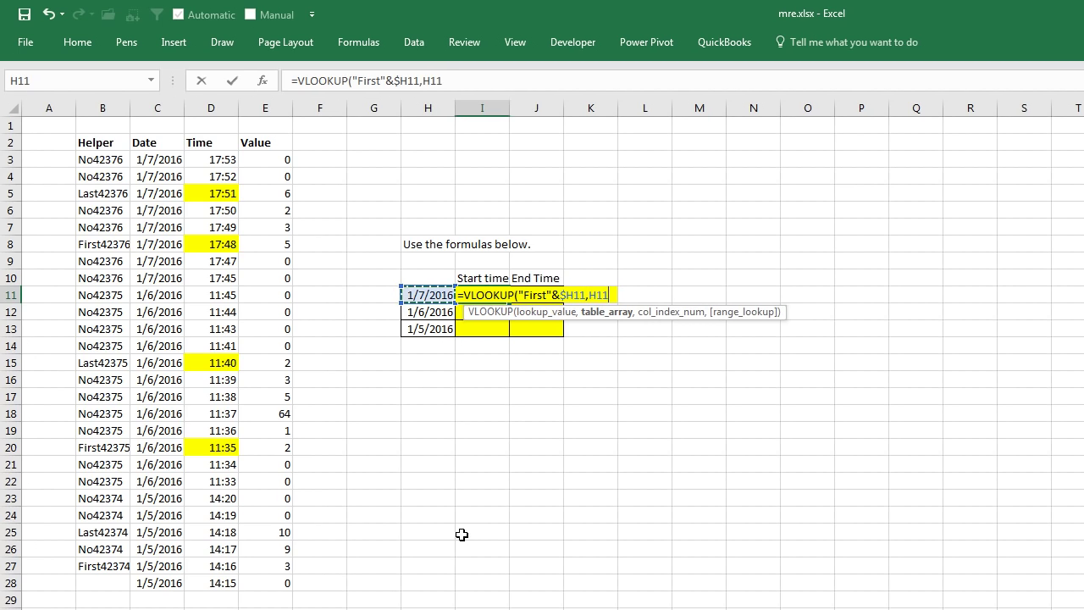
key(Up)
key(Up)
key(Up)
key(Up)
key(Up)
key(Up)
key(Up)
key(Up)
key(shift+Down)
key(shift+Down)
key(shift+Down)
key(shift+Down)
key(shift+Down)
key(shift+Down)
key(shift+Down)
key(shift+Down)
key(shift+Down)
key(shift+Down)
key(shift+Down)
key(shift+Down)
key(shift+Down)
key(shift+Down)
key(shift+Down)
key(shift+Down)
key(shift+Down)
key(shift+Down)
key(shift+Down)
key(shift+Down)
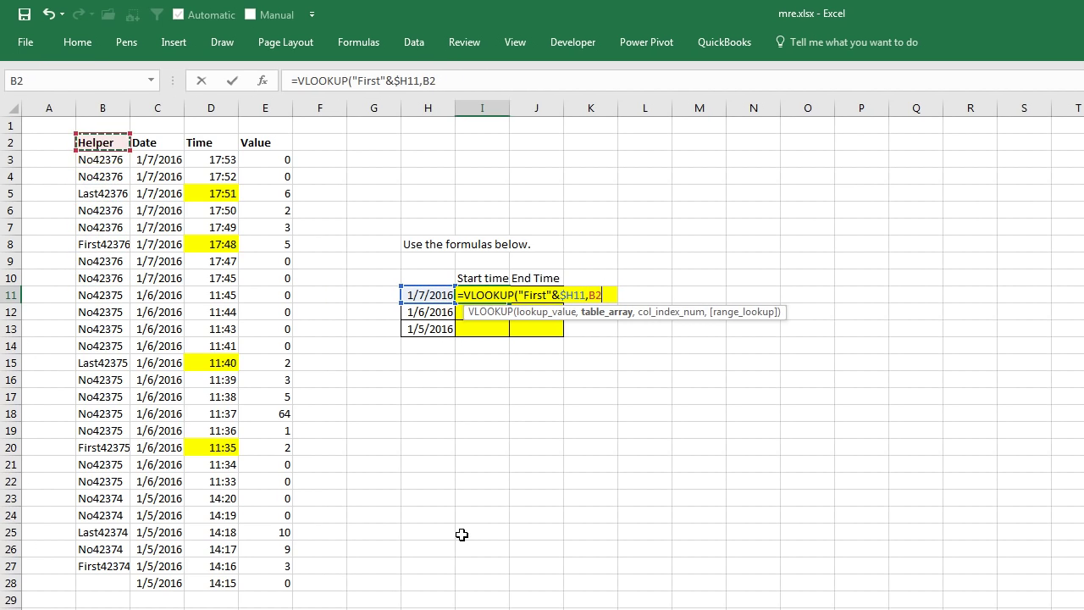
key(shift+Right)
key(shift+Right)
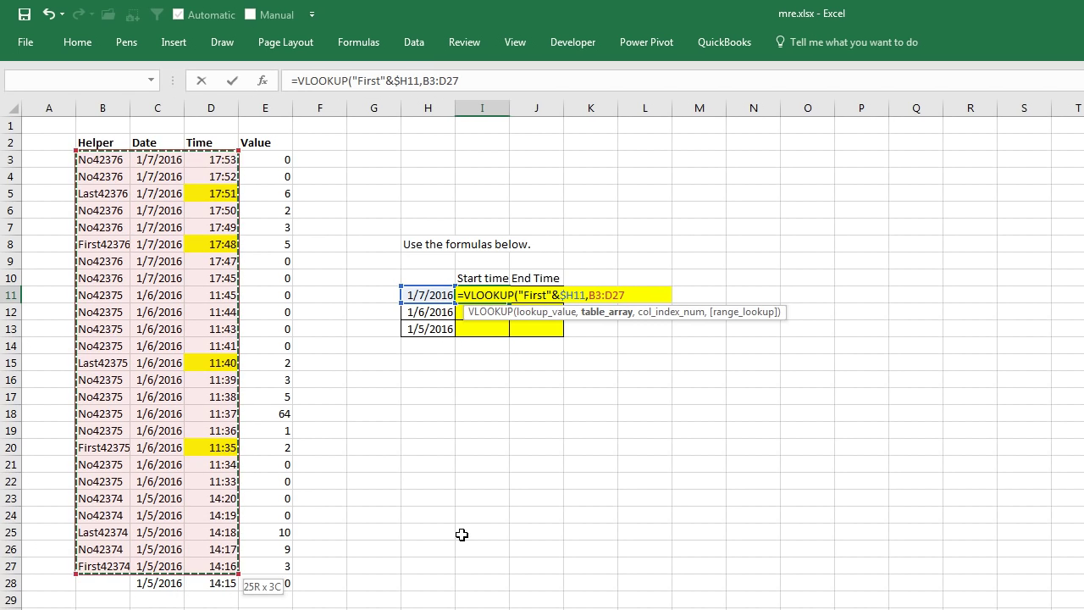
key(F4)
Step: Complete the I11 VLOOKUP with column index 3 and FALSE for an exact match
text(,3)
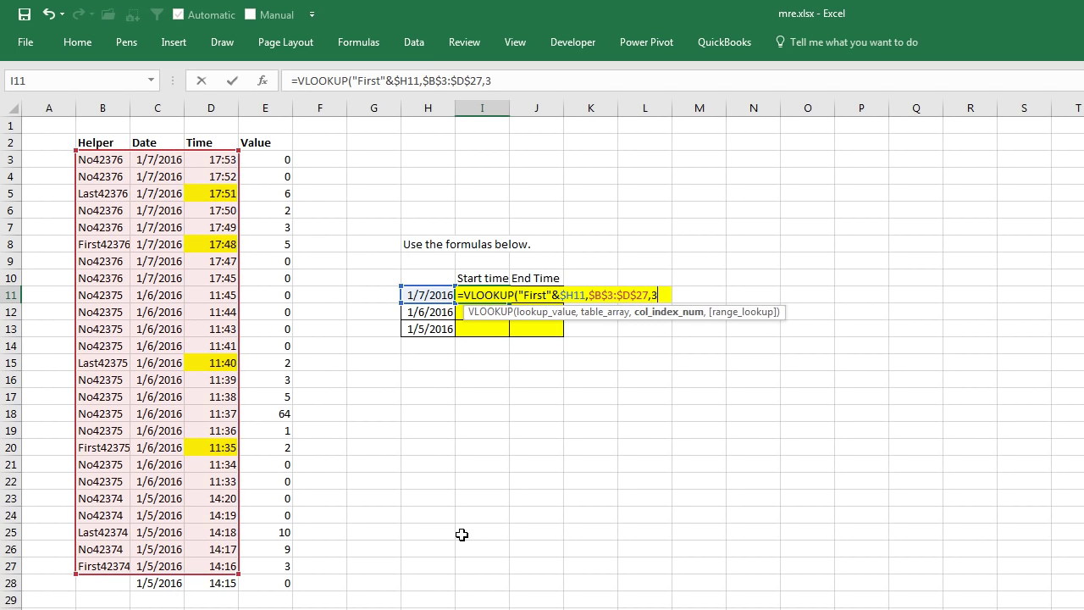
text(,False))
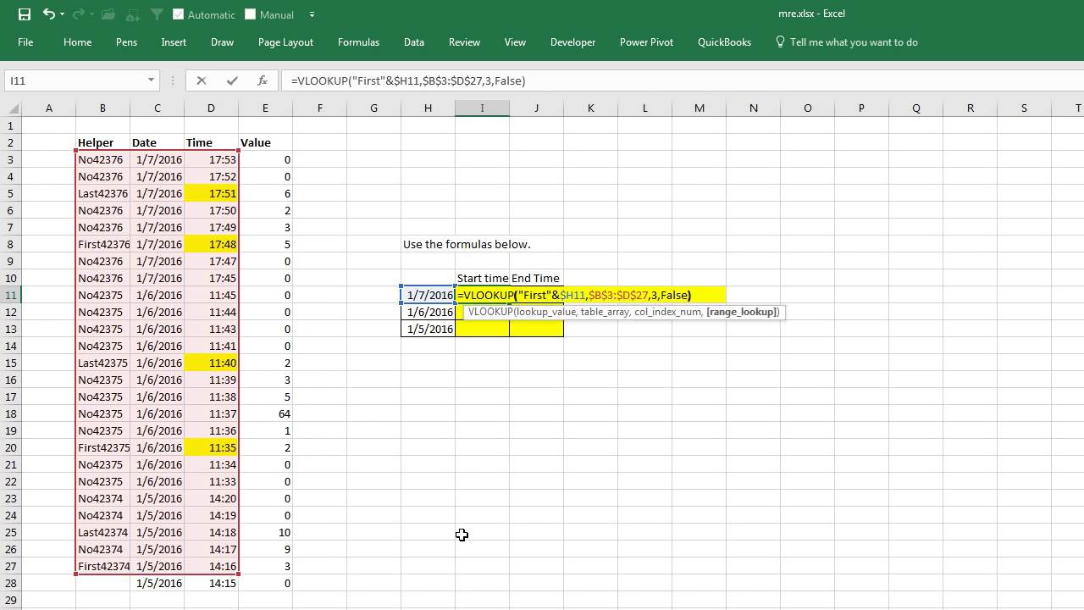
key(ctrl+Return)
Step: Copy the start-time formula from I11 to I12 and I13
key(ctrl+c)
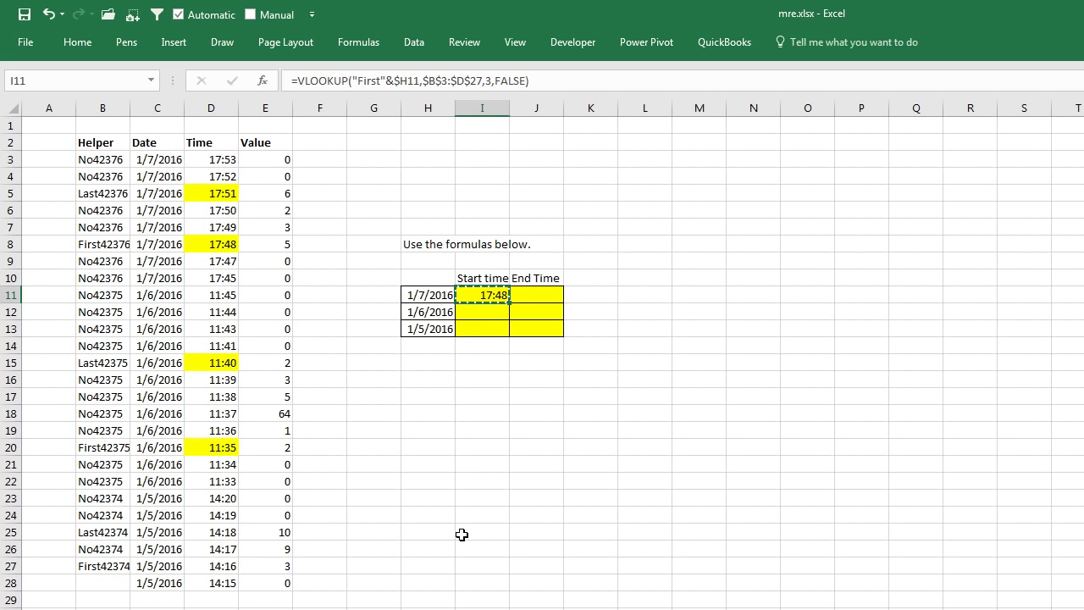
key(Down)
key(ctrl+v)
key(Down)
key(ctrl+v)
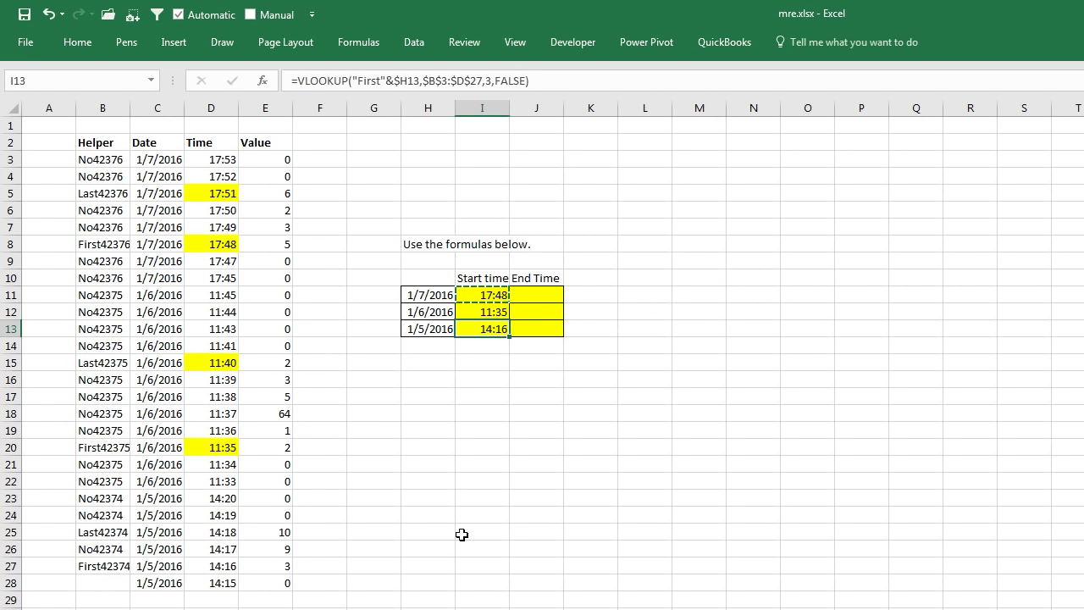
Step: Copy the start-time formula into J11, the End Time cell for 1/7/2016
key(Up)
key(Up)
key(Right)
key(ctrl+v)
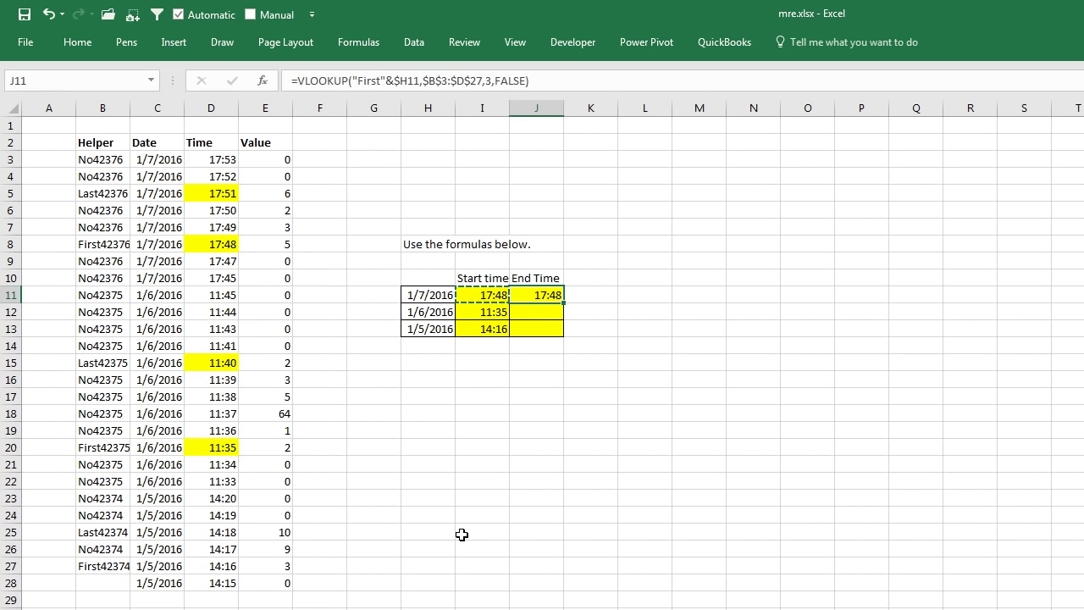
Step: Replace the lookup text in J11's VLOOKUP with "Last", keeping the reference &$H11
key(F2)
key(Left)
key(Left)
key(Left)
key(Left)
key(Left)
key(Left)
key(Left)
key(Left)
key(Left)
key(Left)
key(Left)
key(Left)
key(Left)
key(Left)
key(Left)
key(Left)
key(Left)
key(Left)
key(Left)
key(Left)
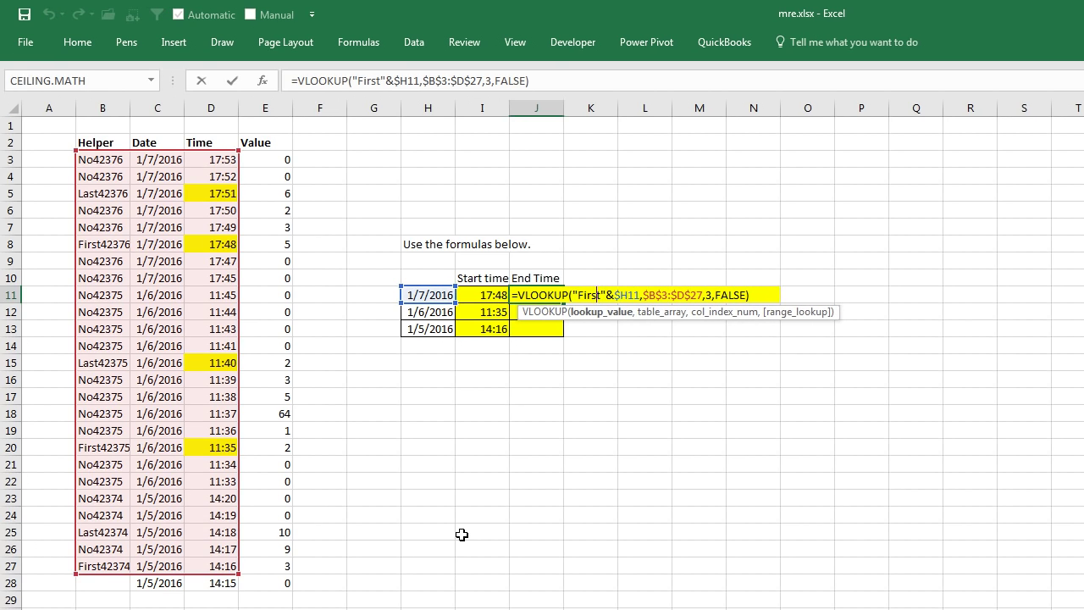
key(BackSpace)
key(BackSpace)
key(BackSpace)
key(BackSpace)
key(BackSpace)
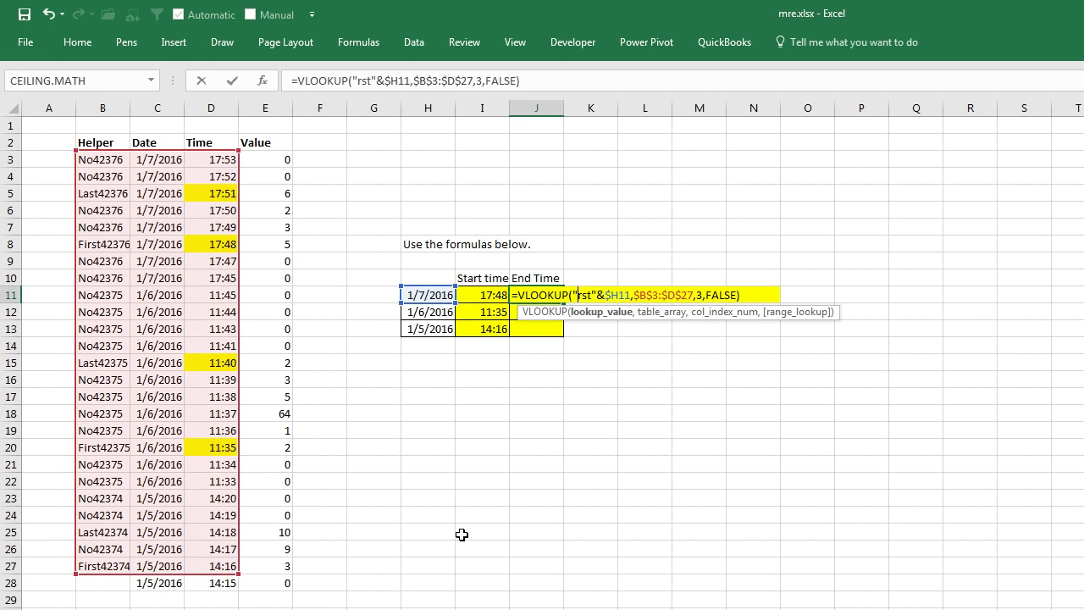
text(Last)
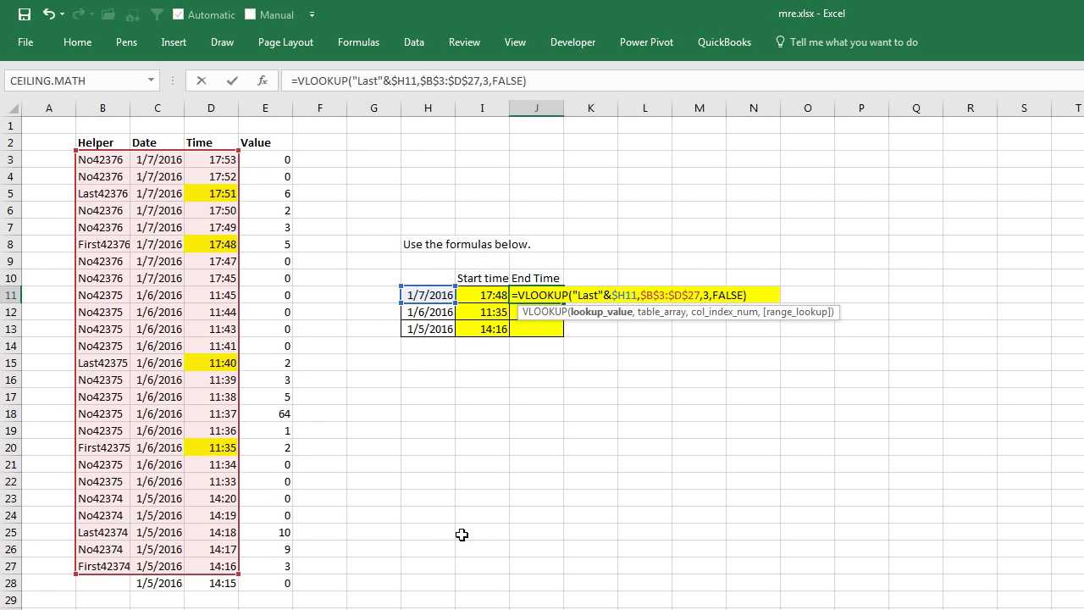
key(ctrl+Return)
Step: Copy the end-time formula from J11 to J12 and J13
key(ctrl+c)
key(Down)
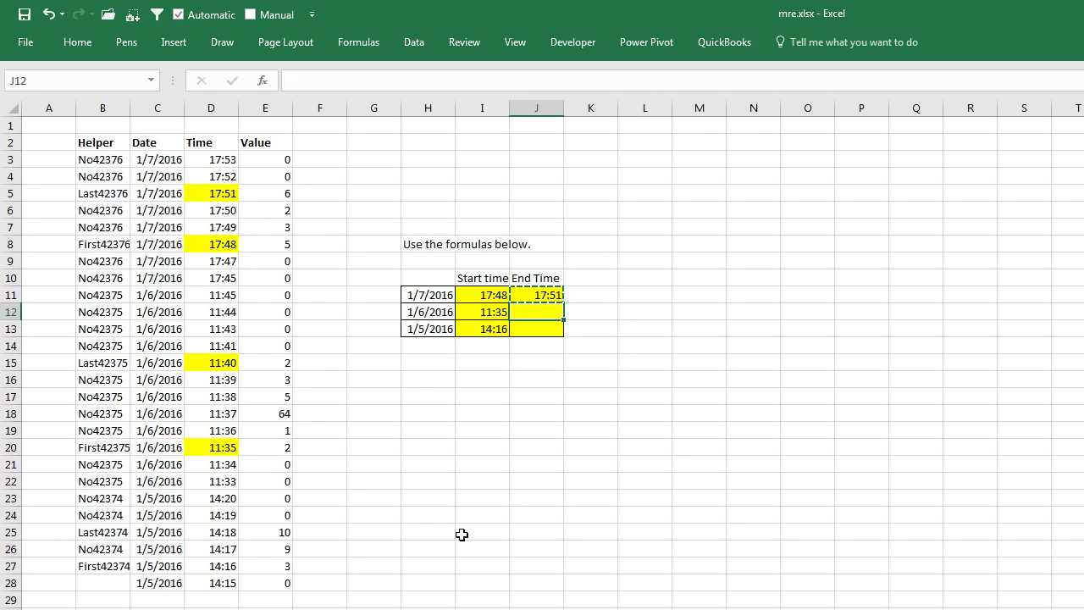
key(ctrl+v)
key(Down)
key(ctrl+v)
key(Down)
key(Down)
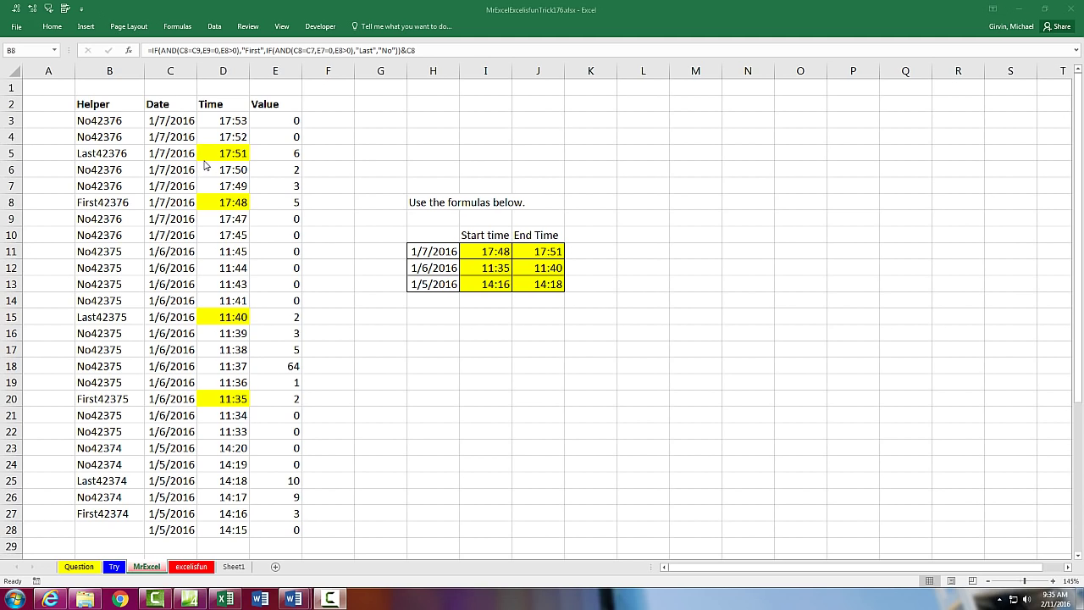
Step: Review the helper formula in B8, the Last label in B5 and the start-time VLOOKUP in I11 on the MrExcel sheet
double_click(118, 203)
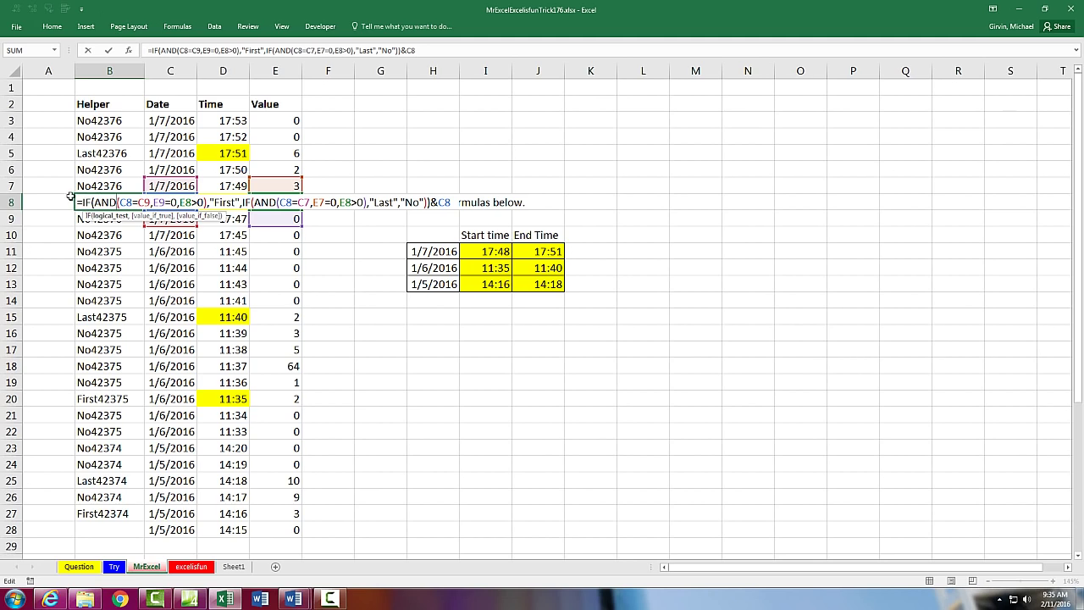
key(Escape)
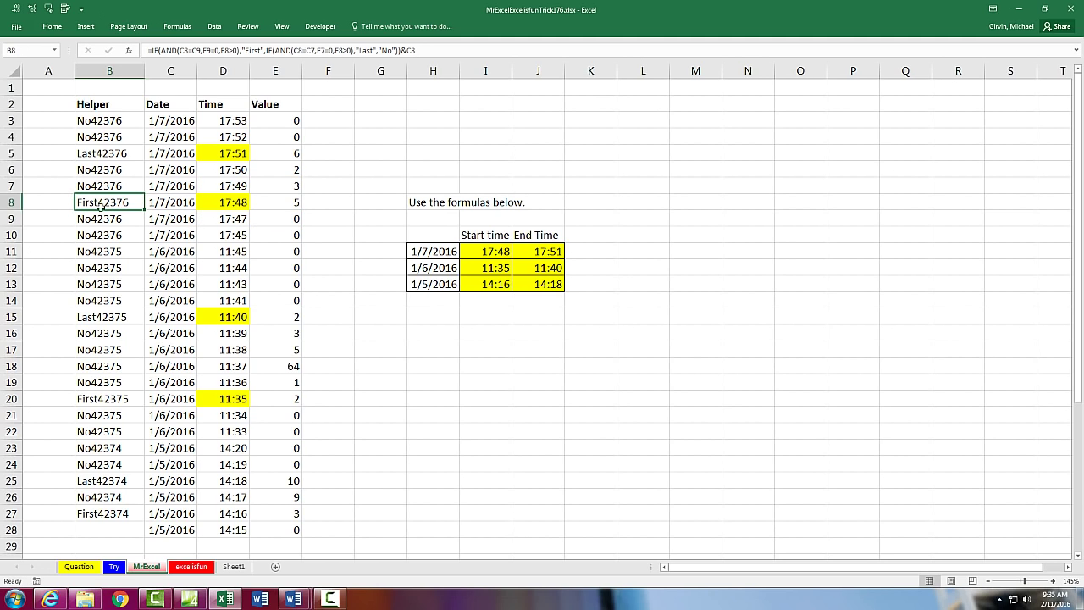
ctrl+click(118, 155)
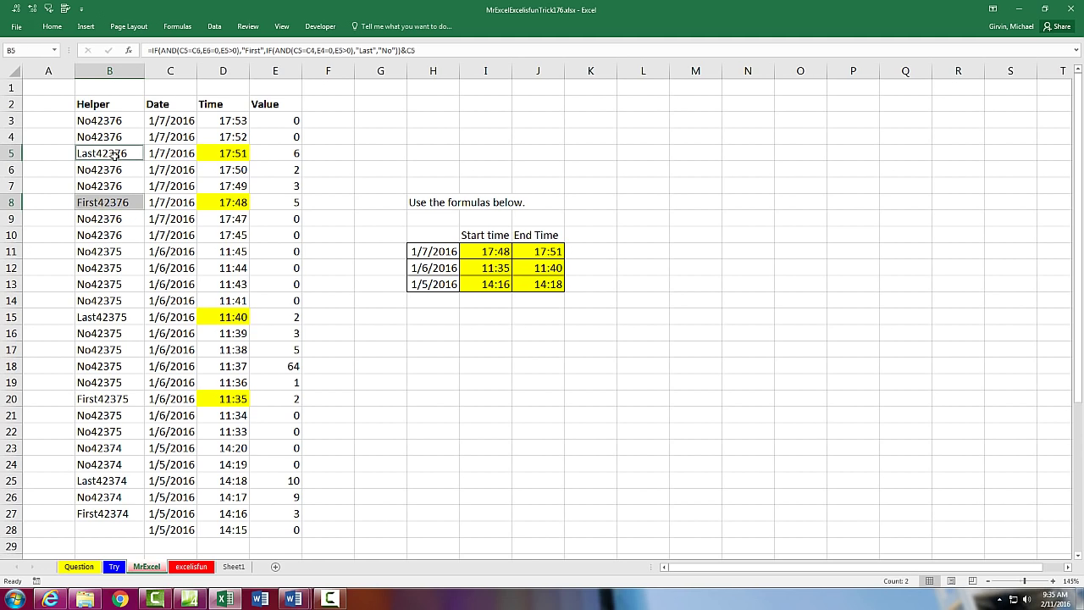
double_click(479, 253)
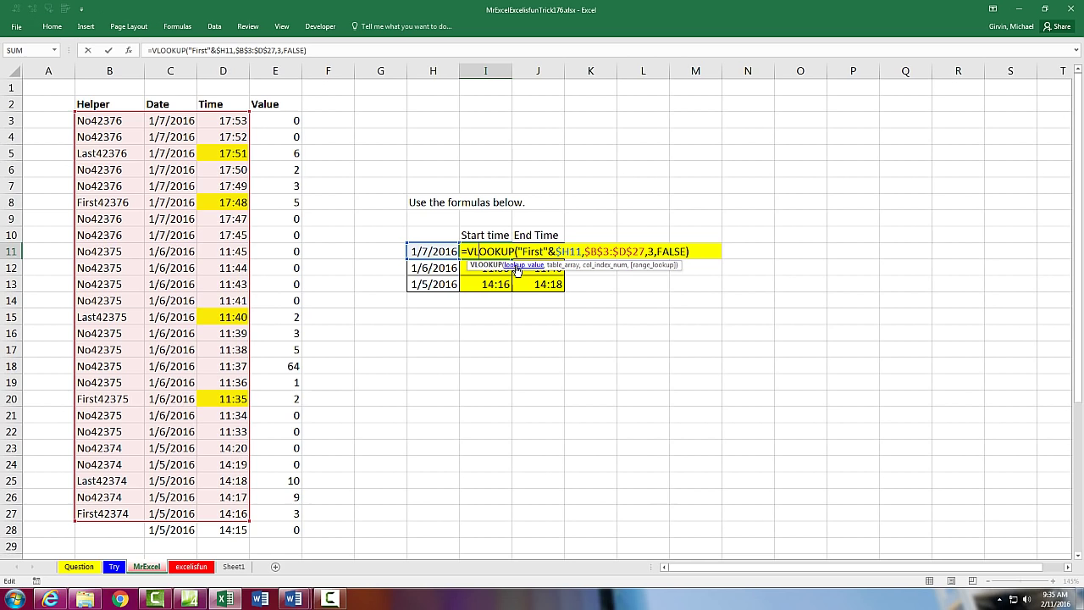
key(Escape)
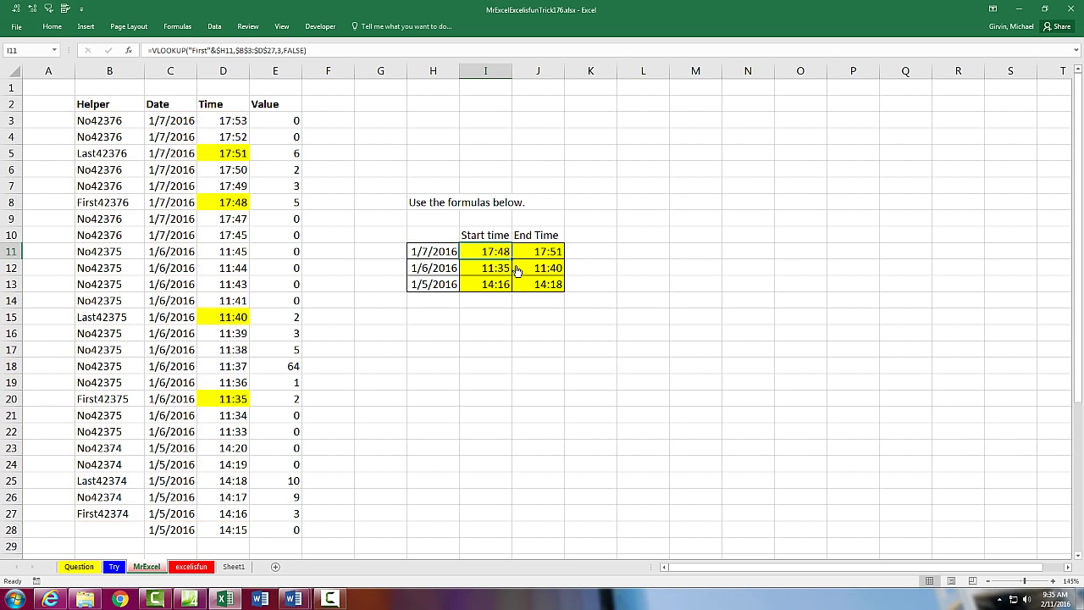
Step: Switch to the excelisfun sheet
click(192, 566)
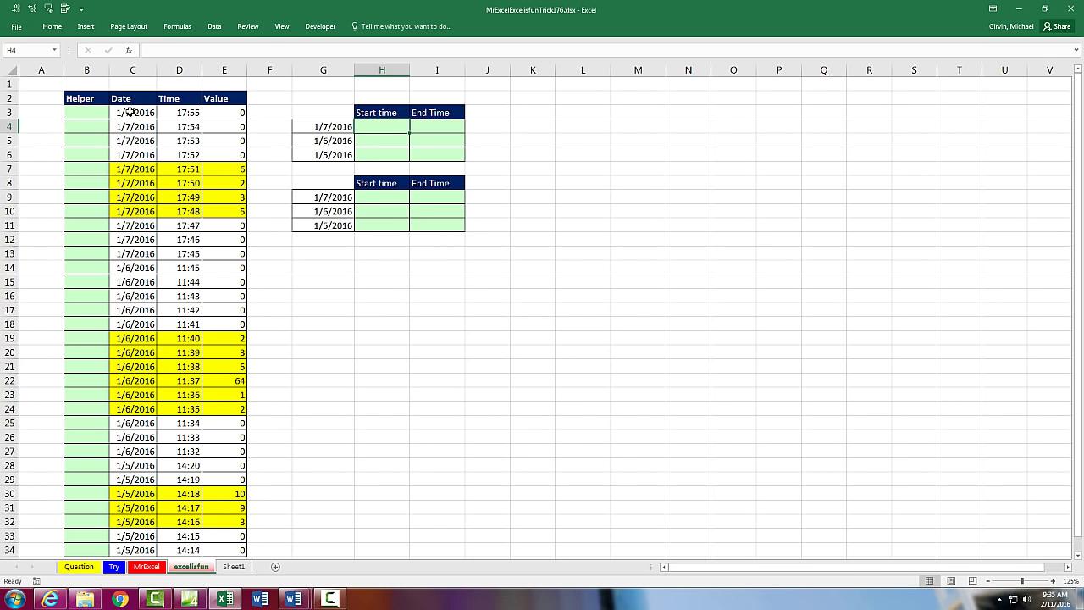
Step: Show the dates in C3:C17 as serial numbers, undo that format, and inspect the nonzero values in E7:E10
drag(129, 112, 122, 310)
key(ctrl+shift+grave)
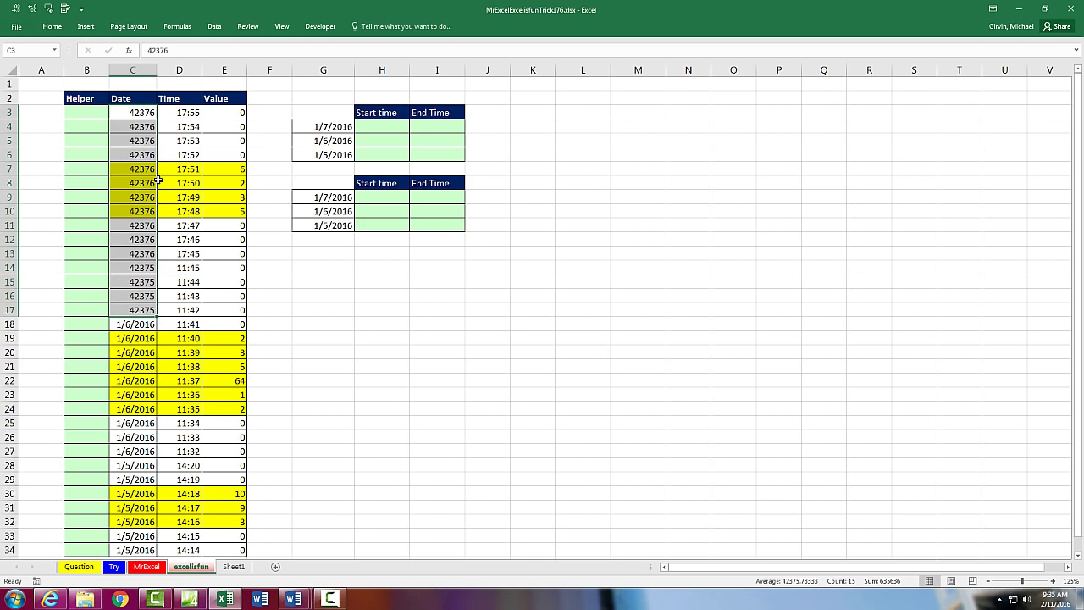
key(ctrl+z)
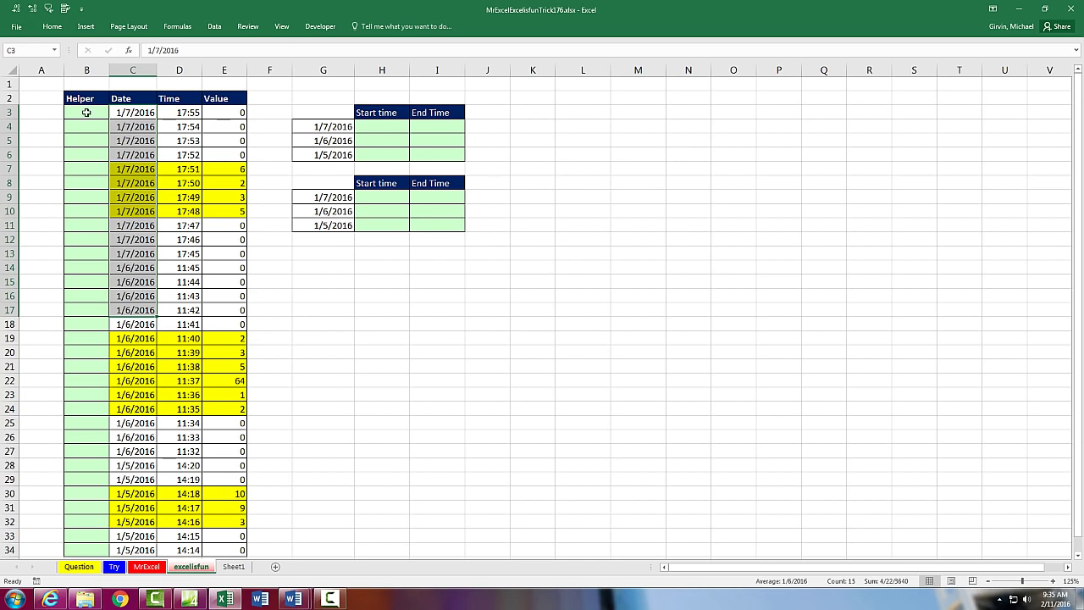
click(222, 173)
drag(223, 173, 223, 211)
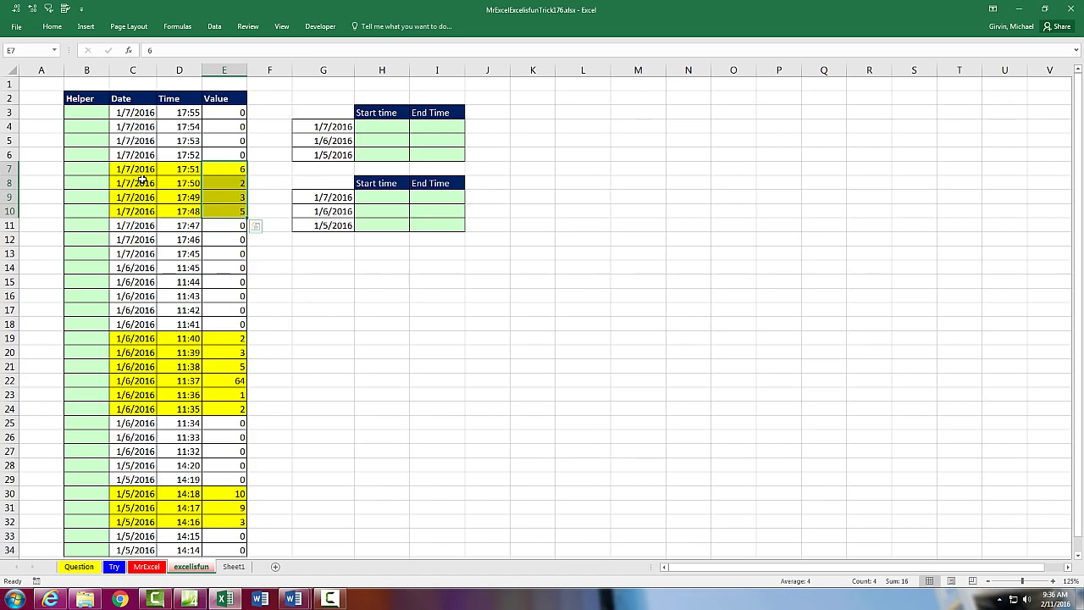
Step: Enter =C3*(E3>0) in helper cell B3 and fill it down the whole helper column
click(100, 111)
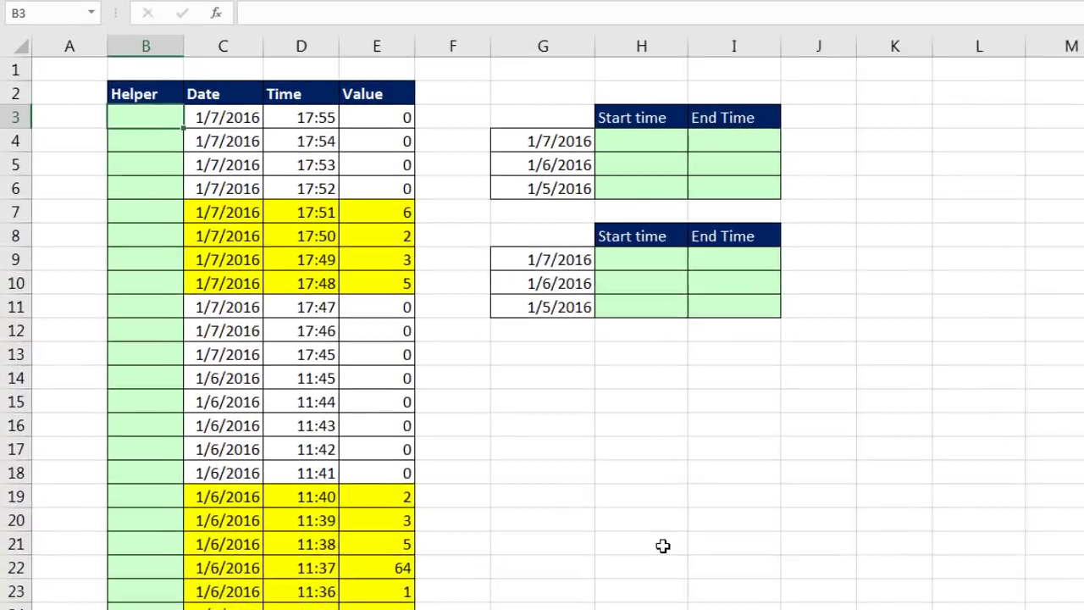
text(=)
key(Right)
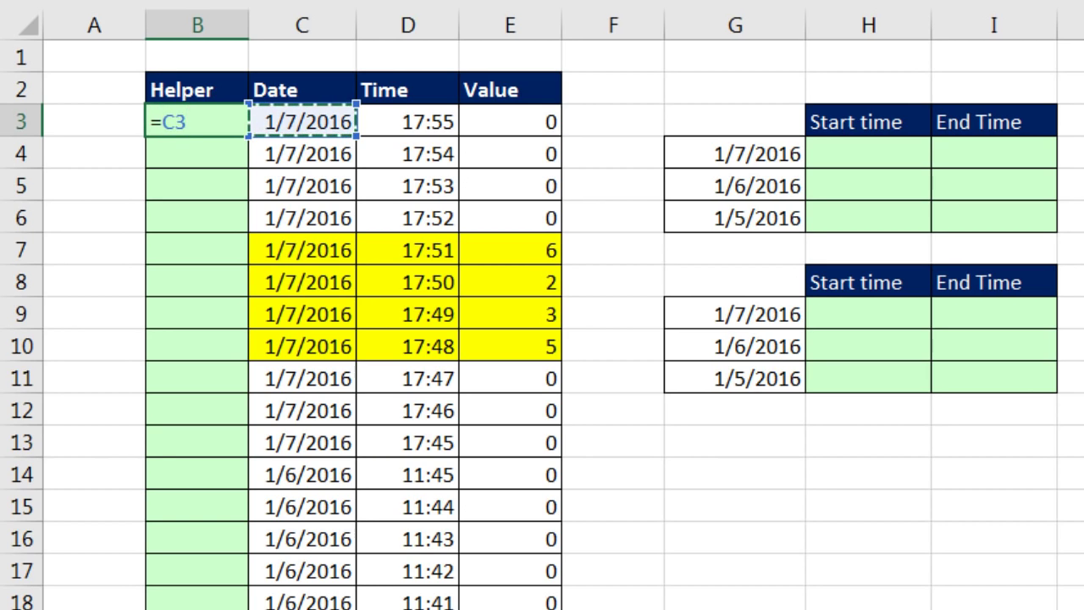
text(*()
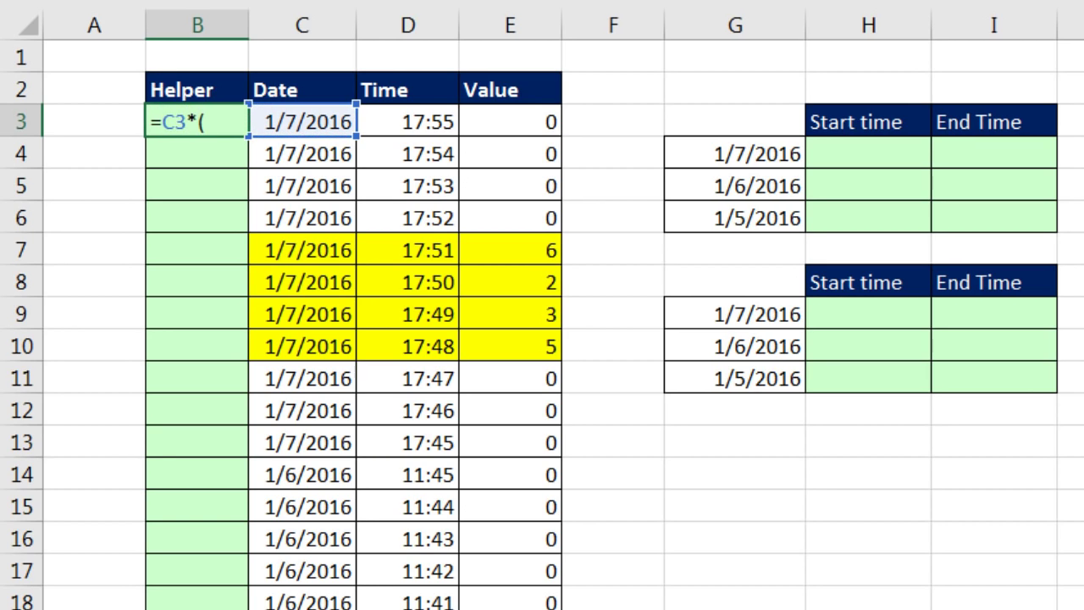
click(525, 129)
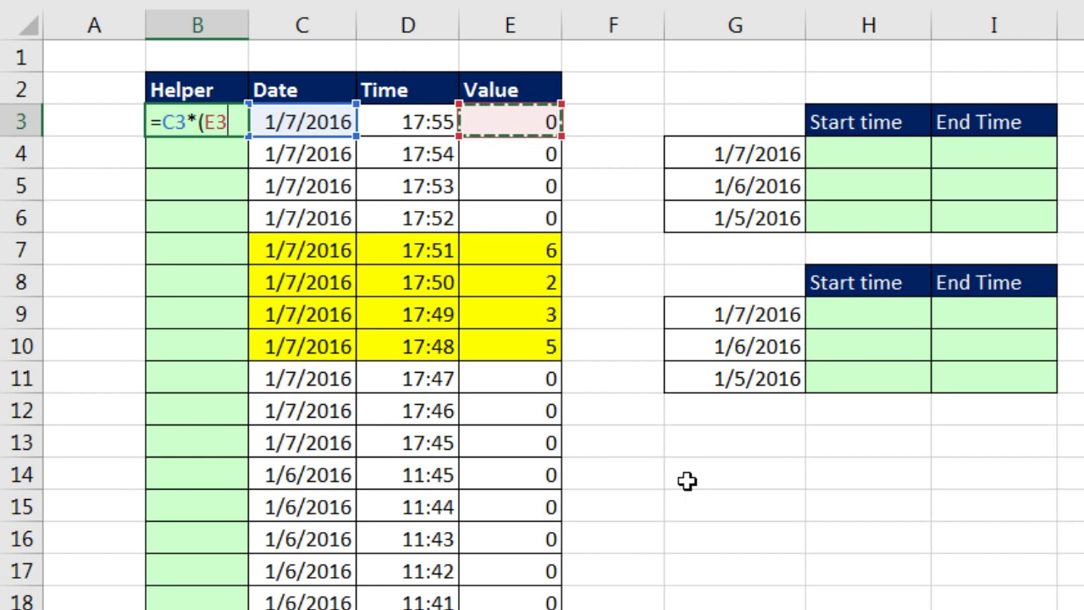
text(>0))
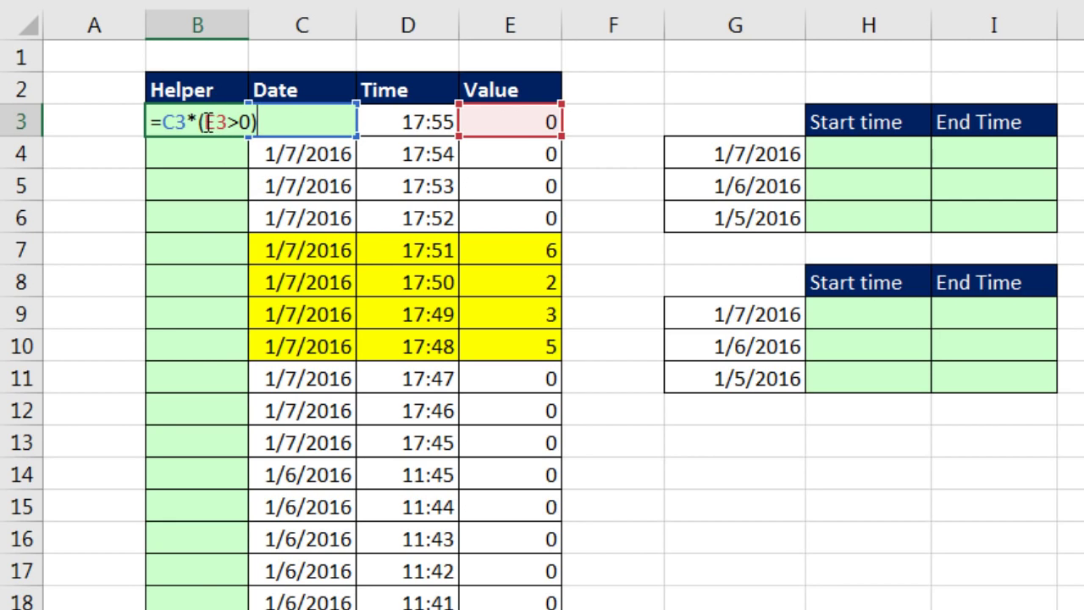
drag(207, 123, 243, 123)
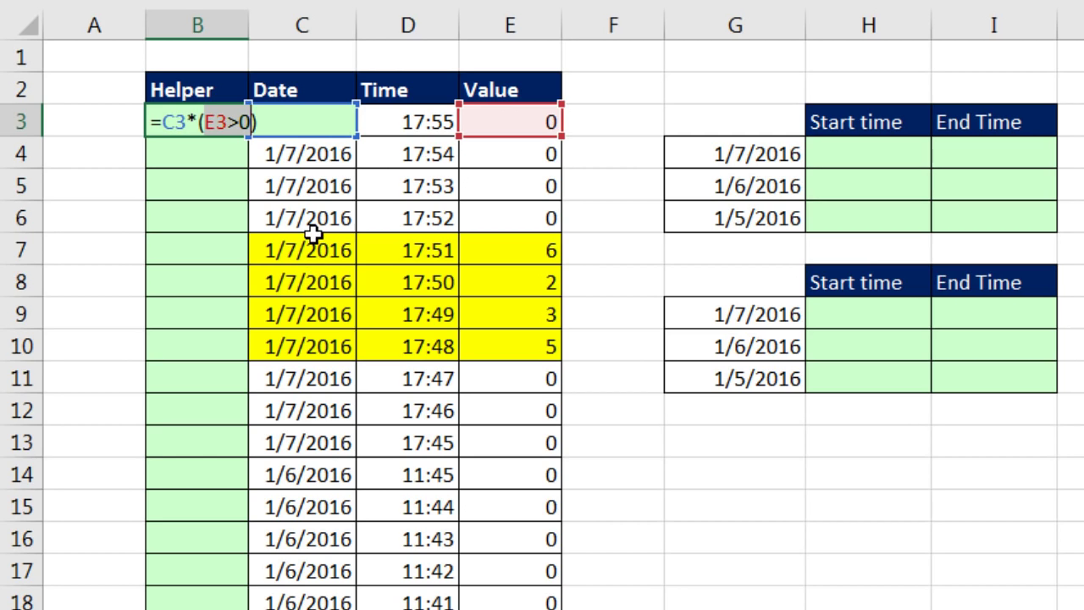
key(ctrl+Return)
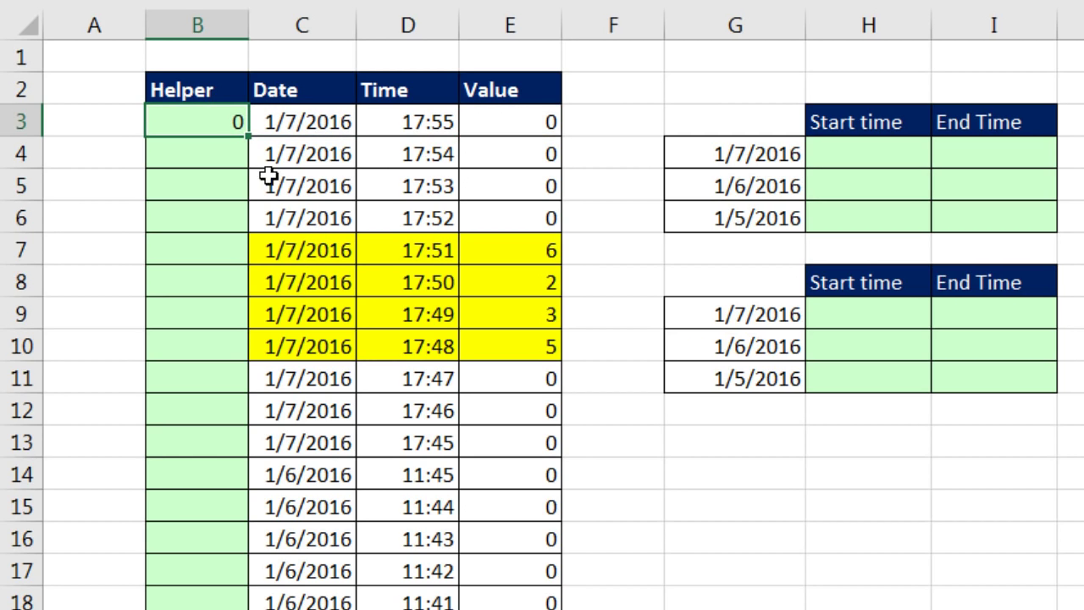
double_click(248, 135)
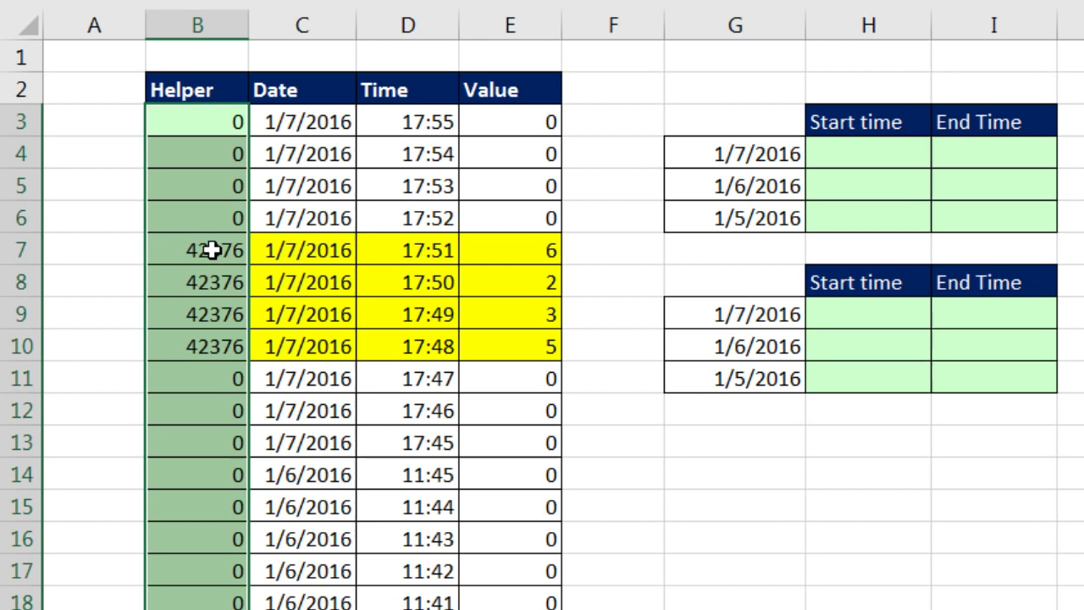
Step: Compare the helper values in B7:B10 and the time in D10 with the 1/7/2016 Start time and End Time cells
drag(212, 249, 216, 346)
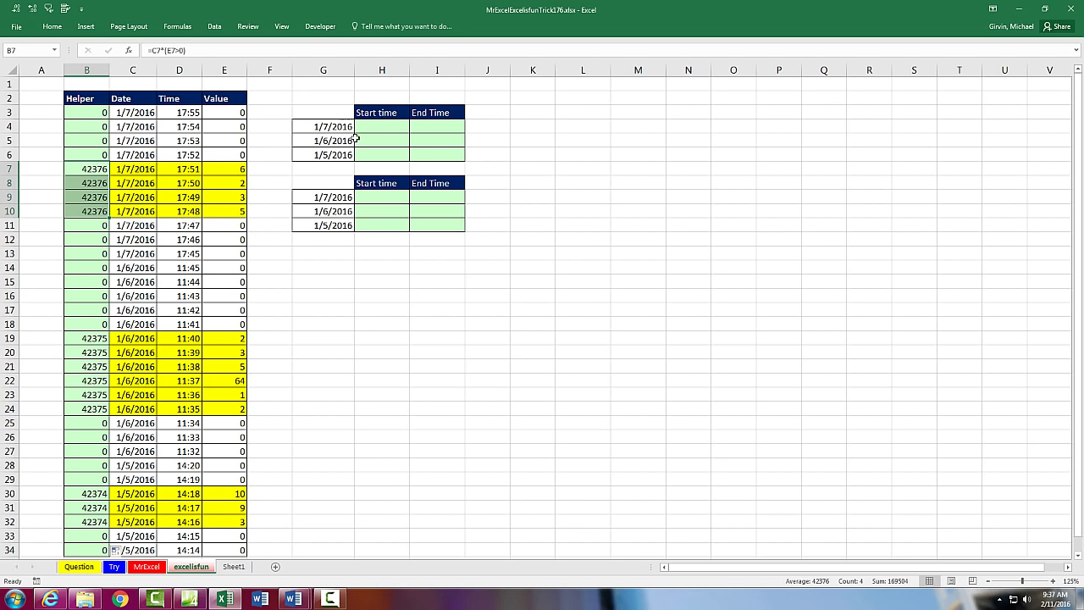
click(100, 213)
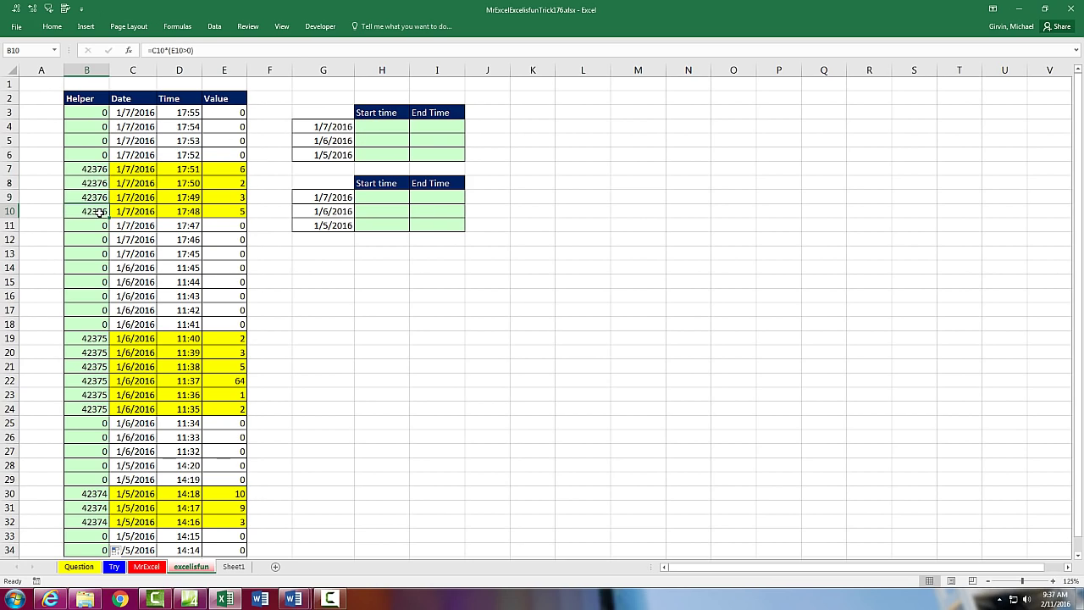
click(95, 173)
click(364, 127)
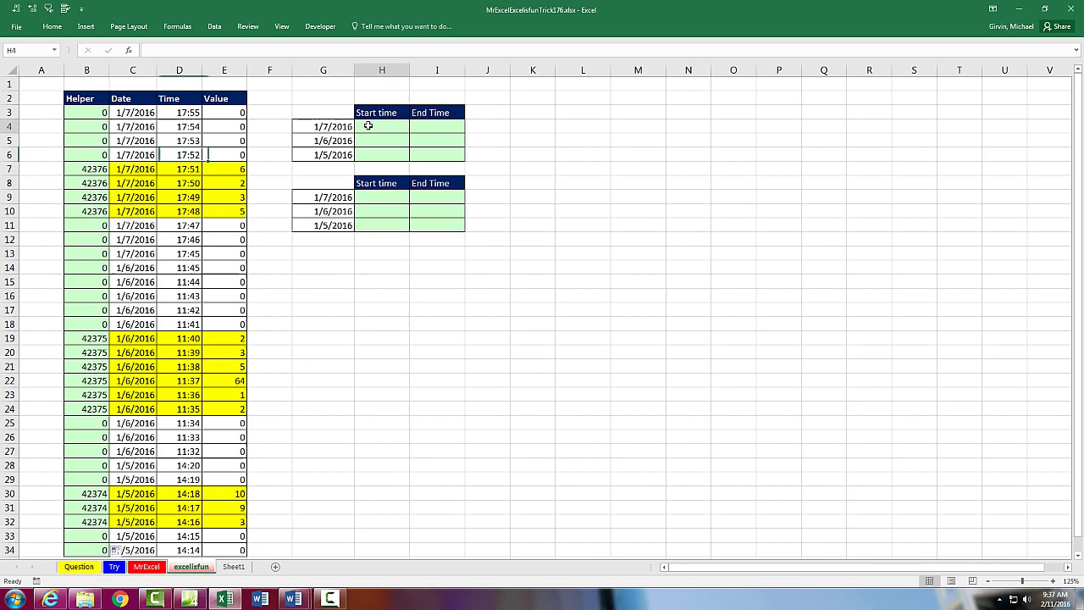
click(187, 213)
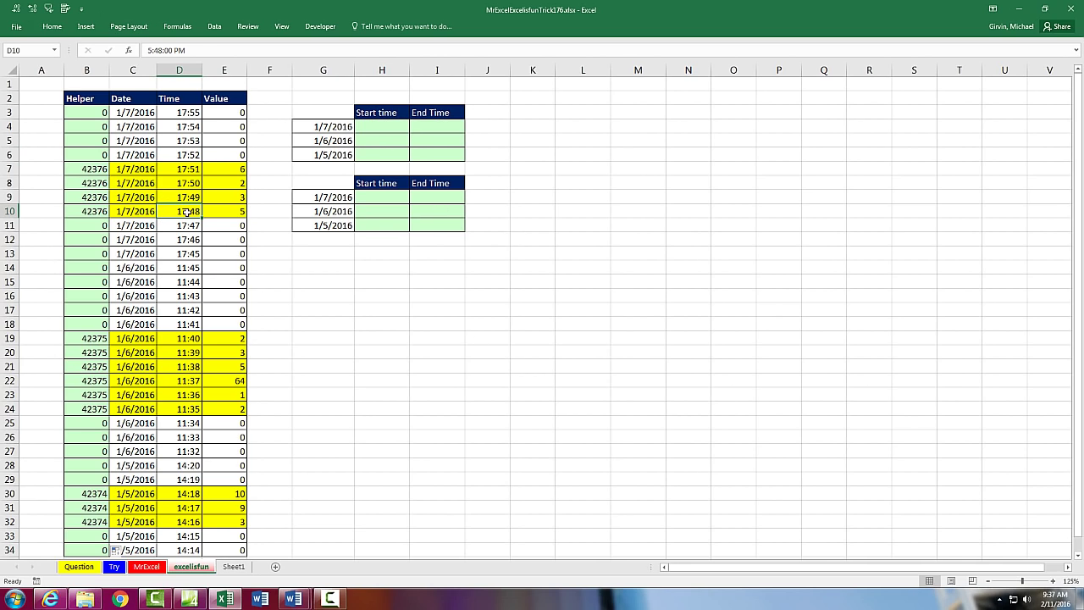
click(421, 127)
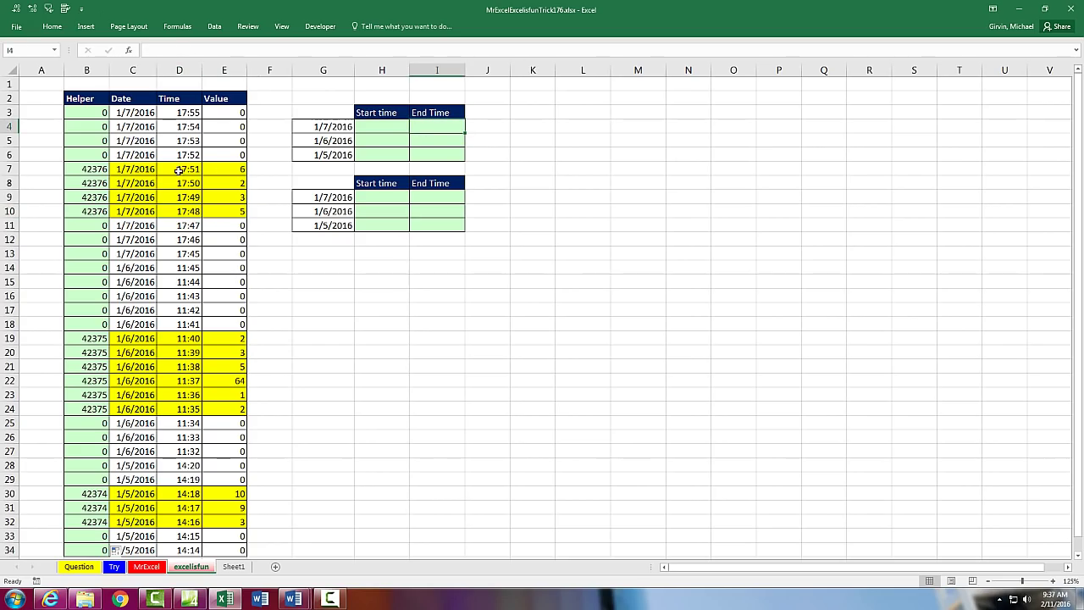
Step: Start the 1/7/2016 Start time formula in H4 as =LOOKUP(2,1/($B$3:$B$34=G4)
click(365, 126)
text(=)
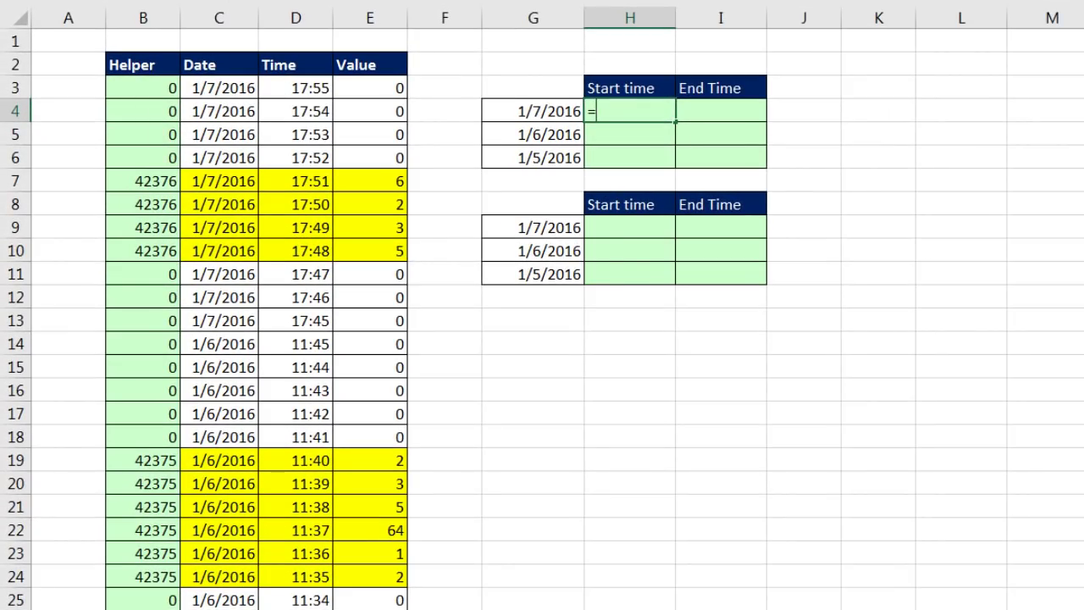
text(loo)
key(Tab)
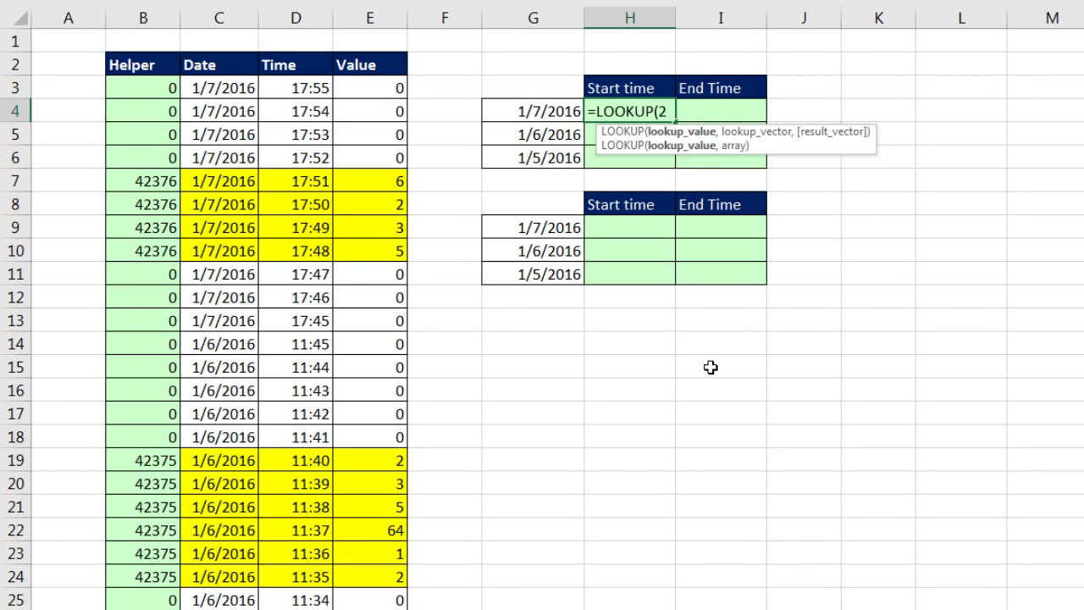
text(,)
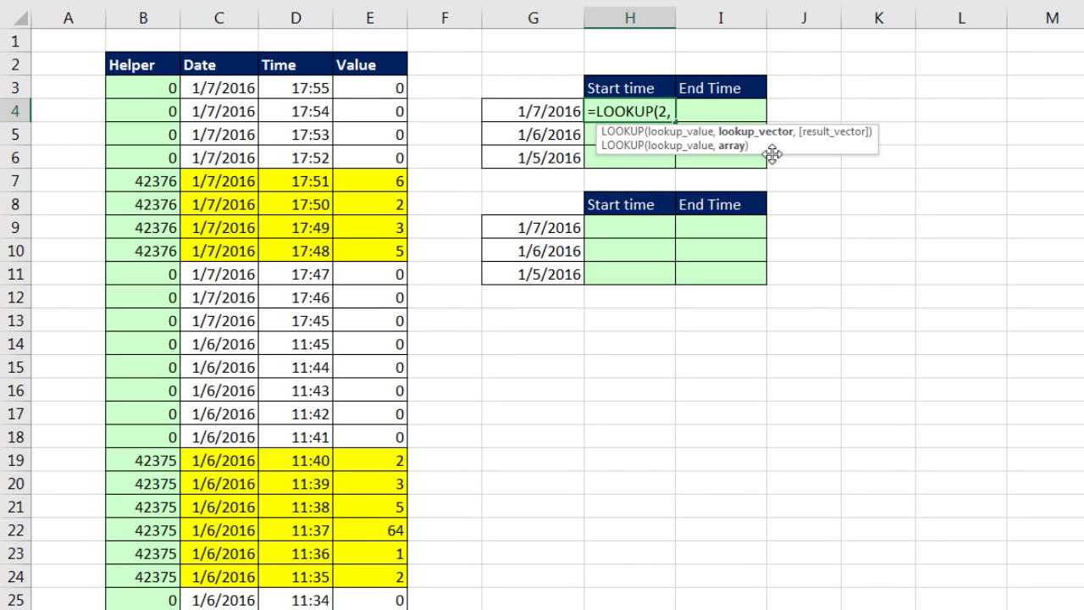
text(1/()
click(151, 94)
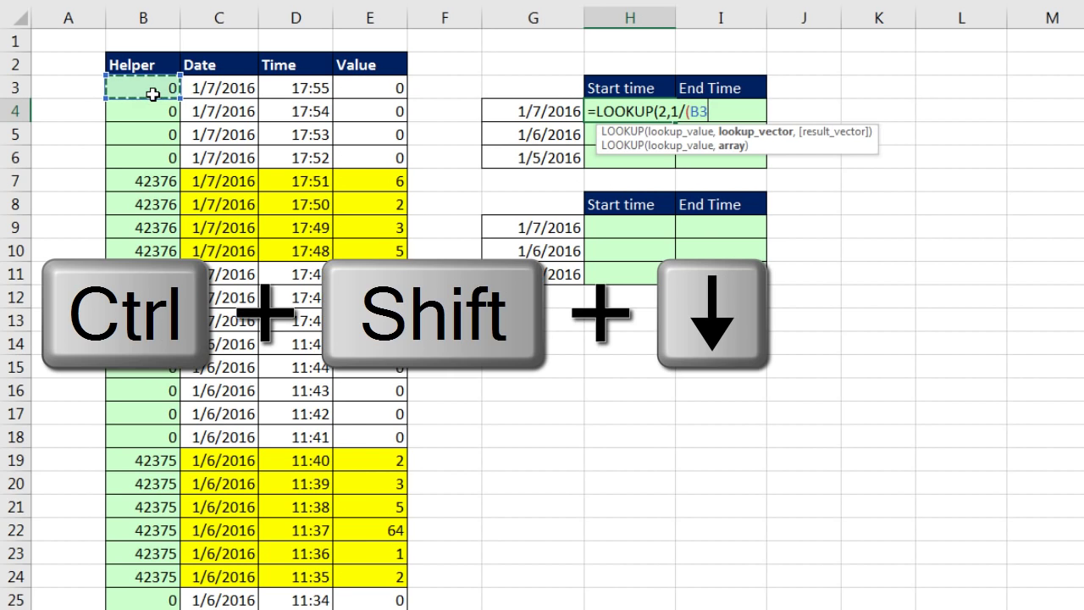
key(ctrl+shift+Down)
key(F4)
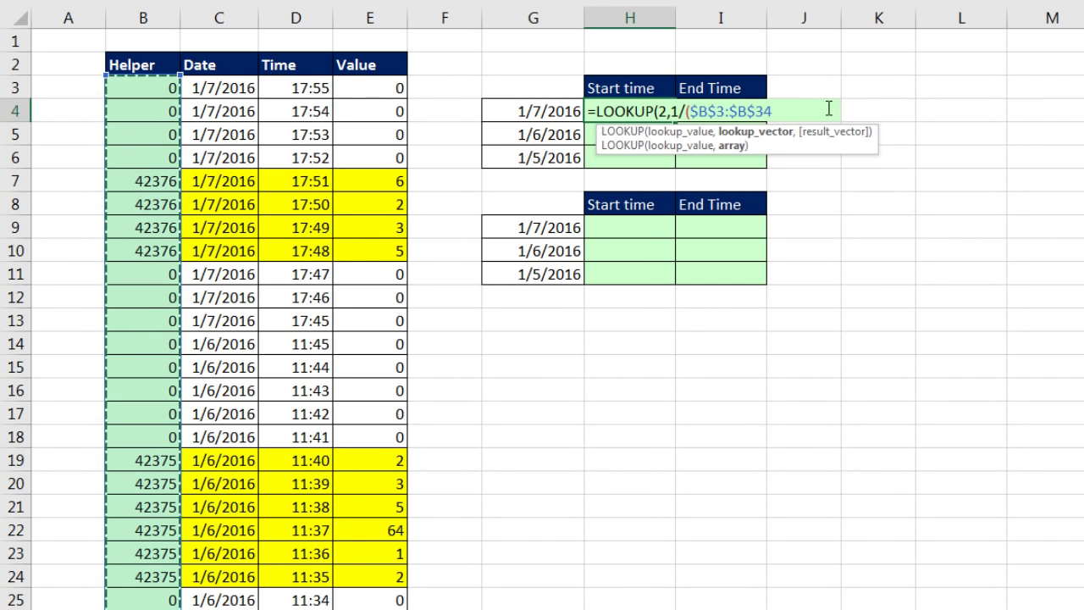
text(=)
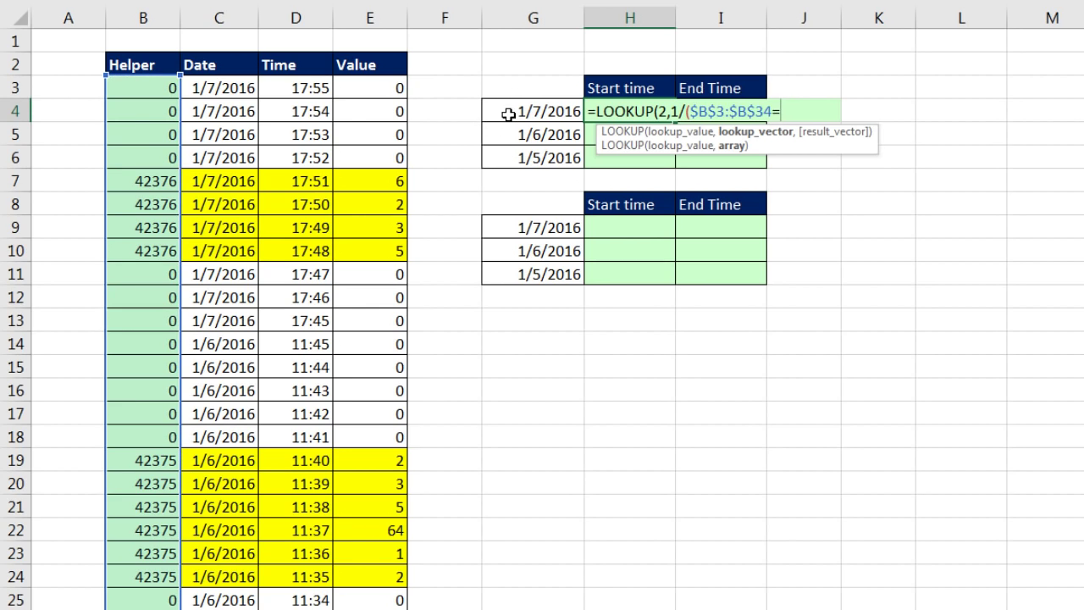
click(509, 111)
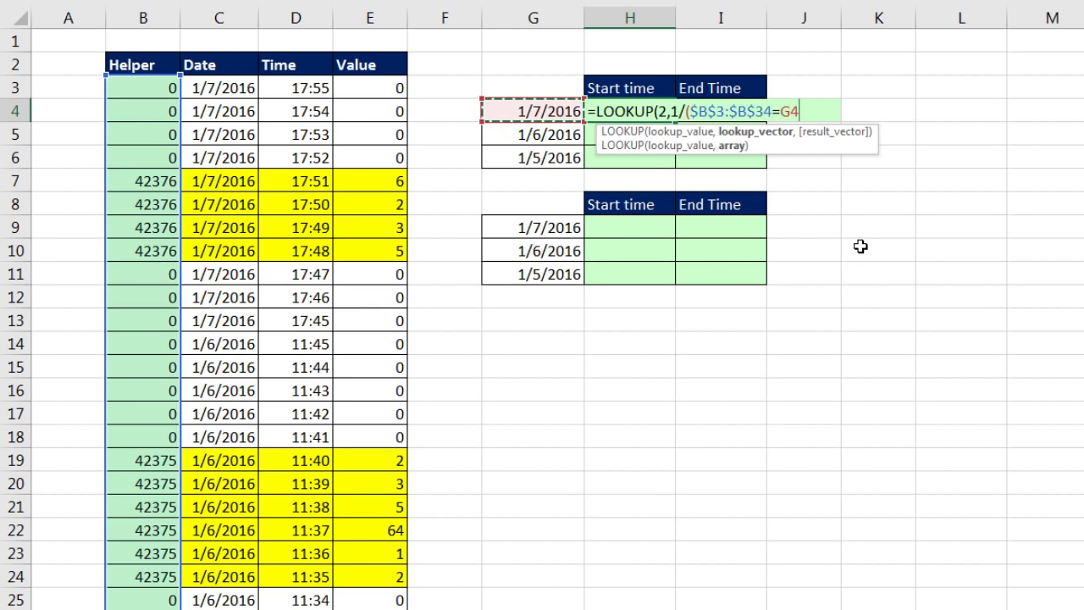
text())
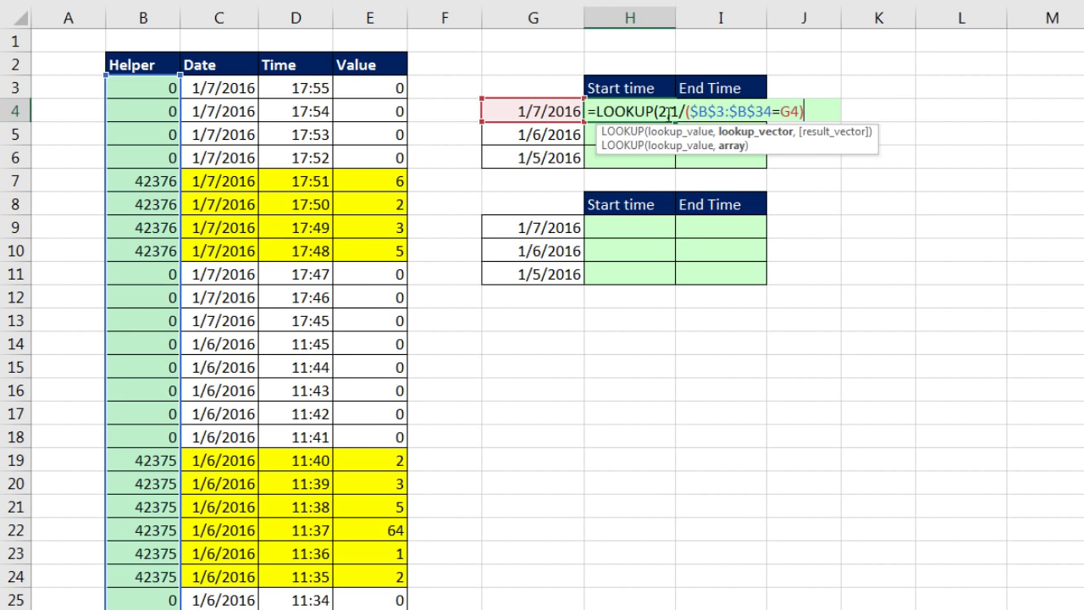
Step: Evaluate the lookup_vector argument of H4's formula to inspect its array, and undo the evaluation
click(746, 133)
key(F9)
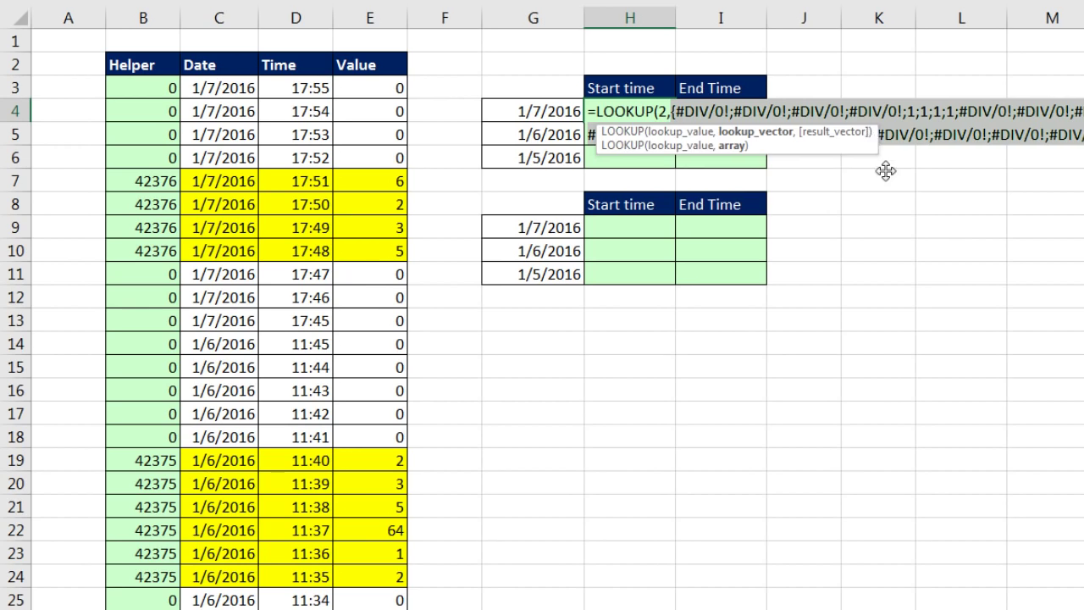
drag(886, 167, 995, 156)
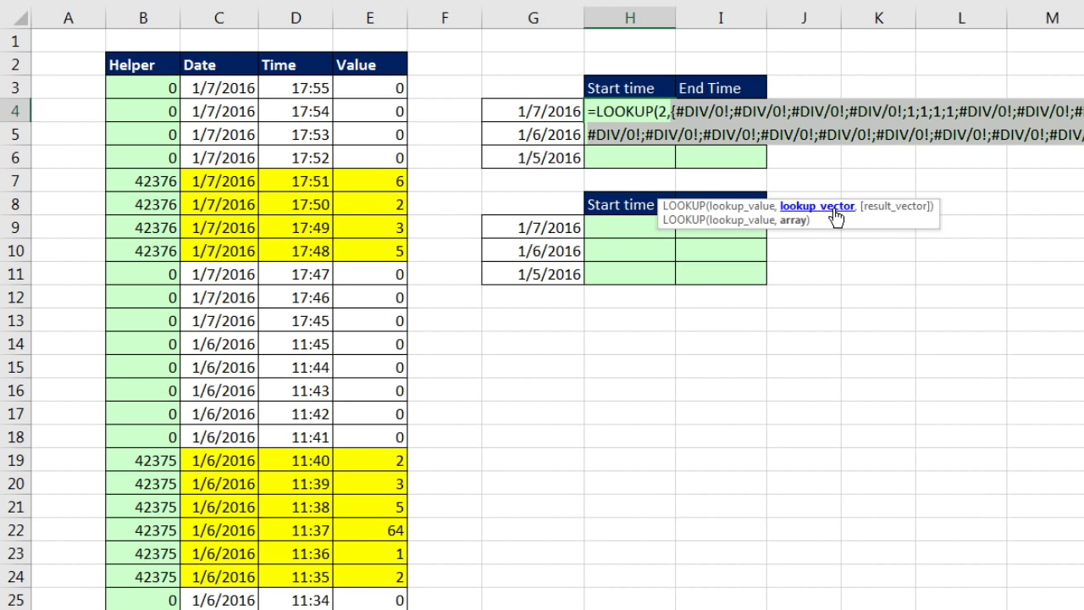
key(ctrl+z)
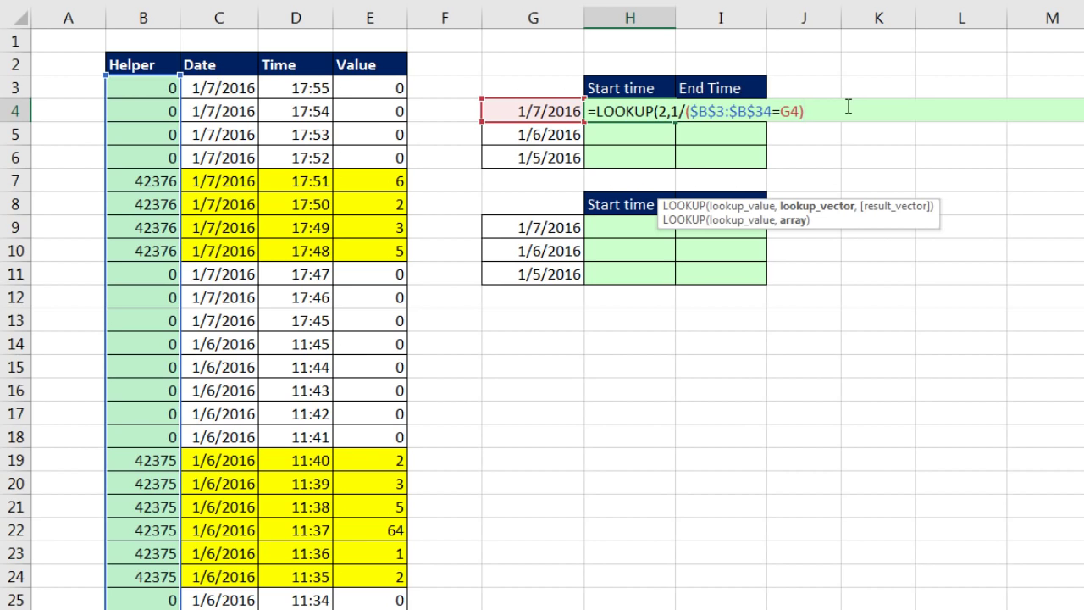
Step: Complete H4's LOOKUP with result vector $D$3:$D$34 and fill it down to H6, checking the formula in H6
text(,)
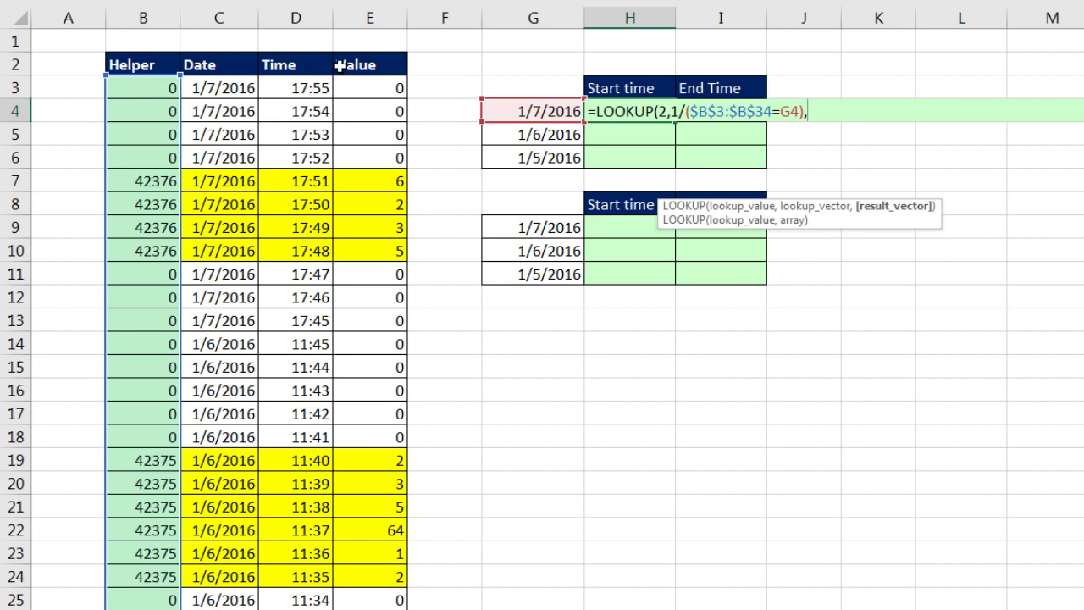
click(298, 84)
key(ctrl+shift+Down)
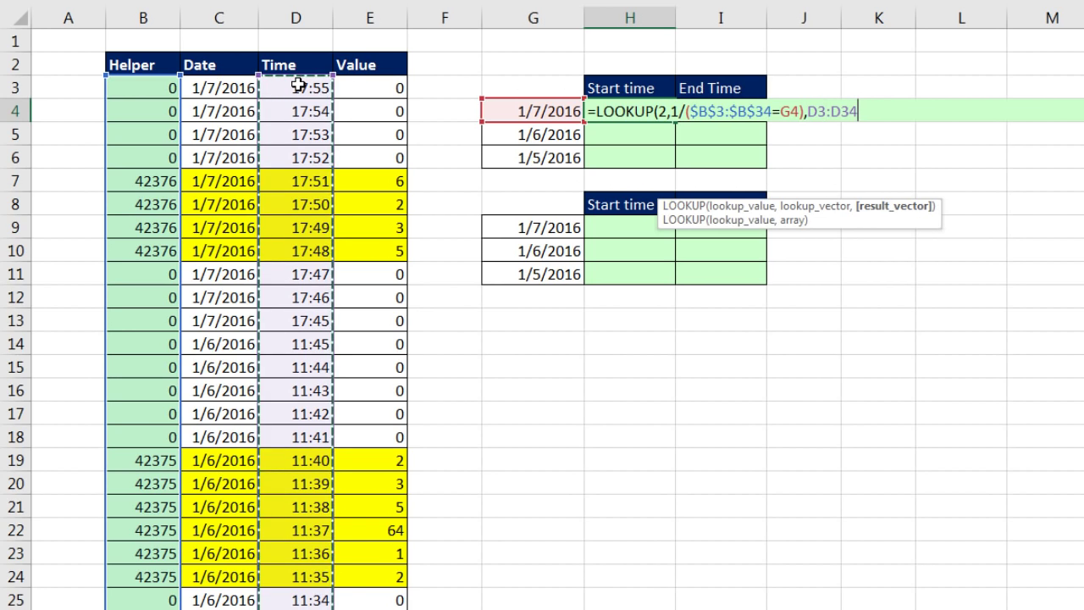
key(F4)
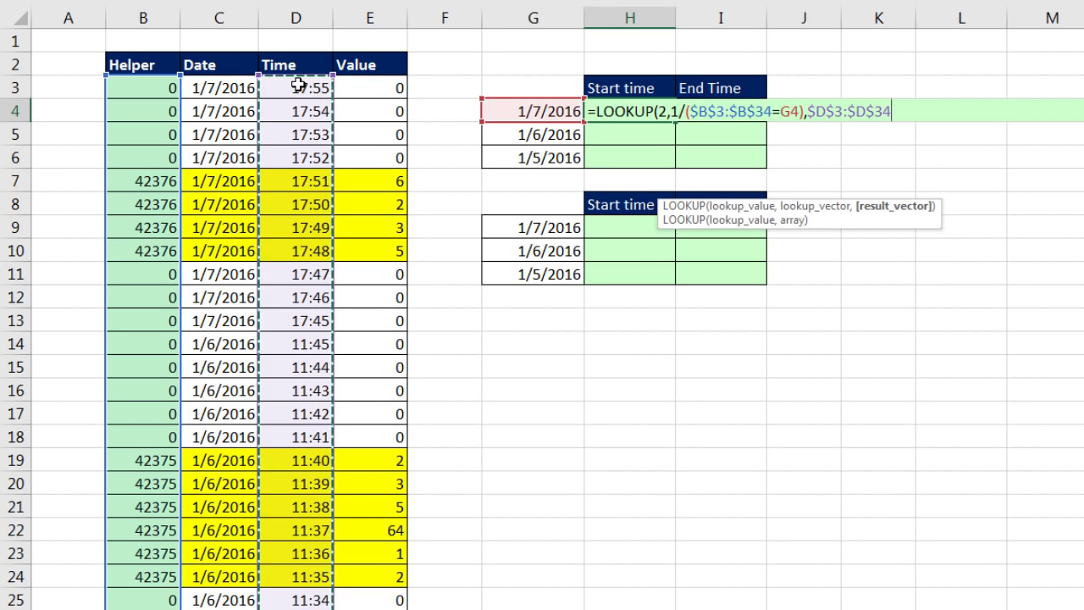
text())
key(ctrl+Return)
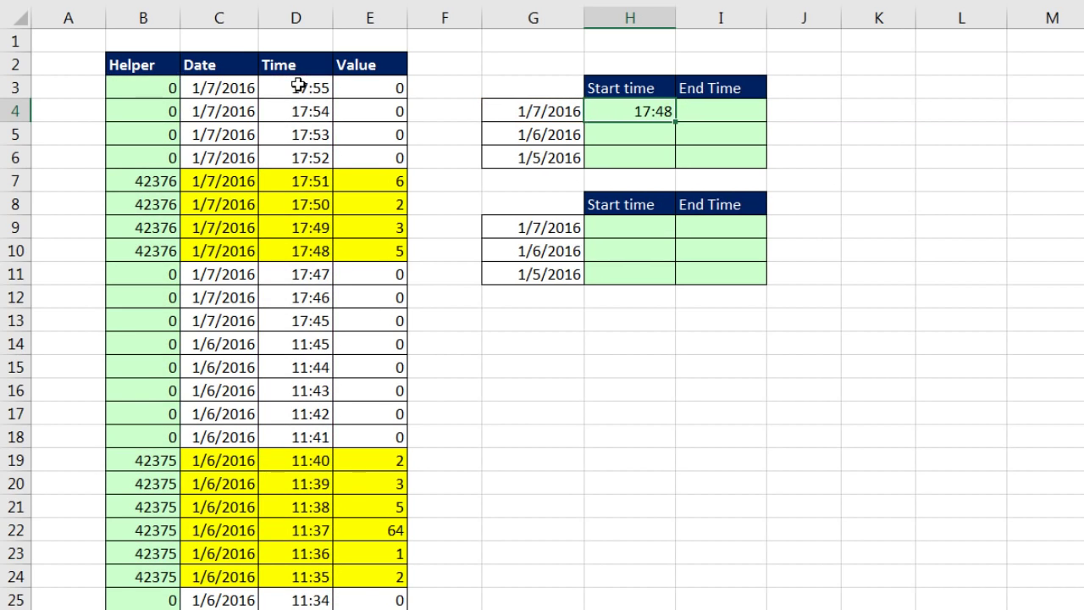
double_click(679, 124)
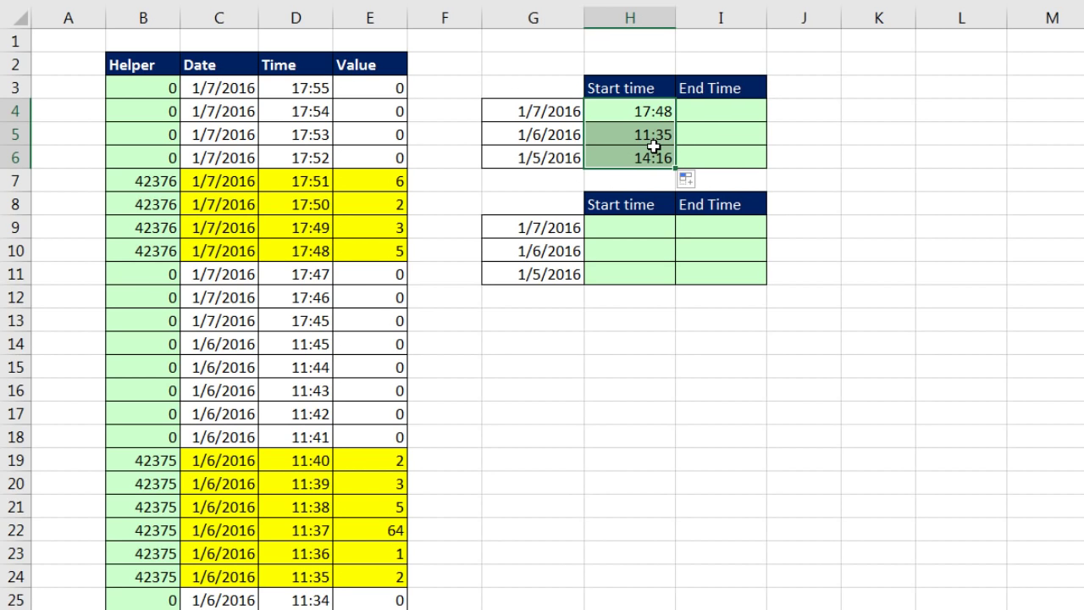
double_click(657, 156)
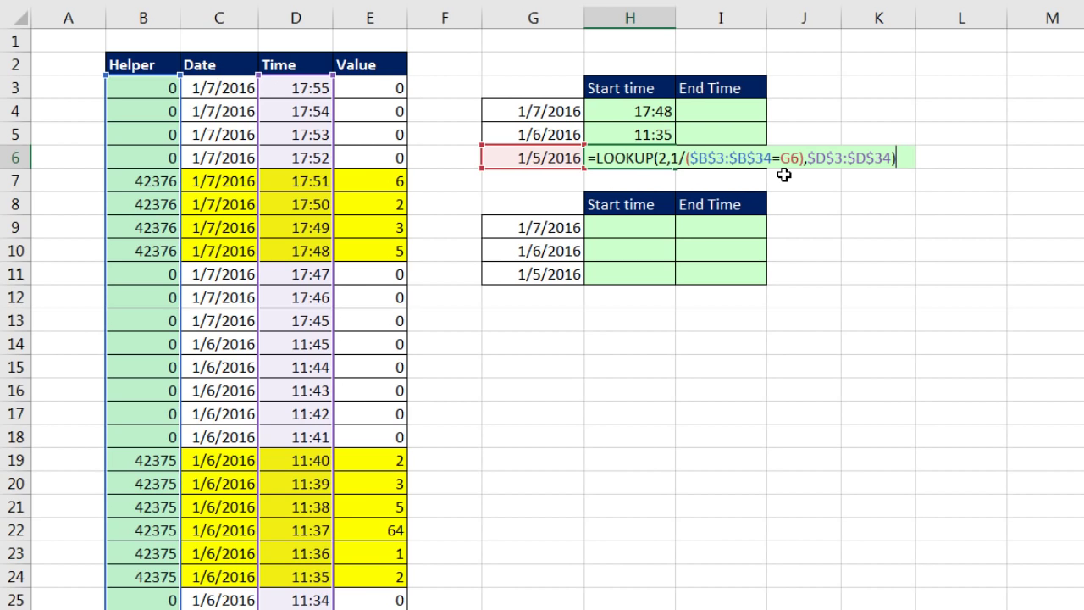
key(Escape)
Step: Enter =VLOOKUP(G4,$B$3:$D$34,3,0) in End Time cell I4 and fill it down to I6
click(723, 111)
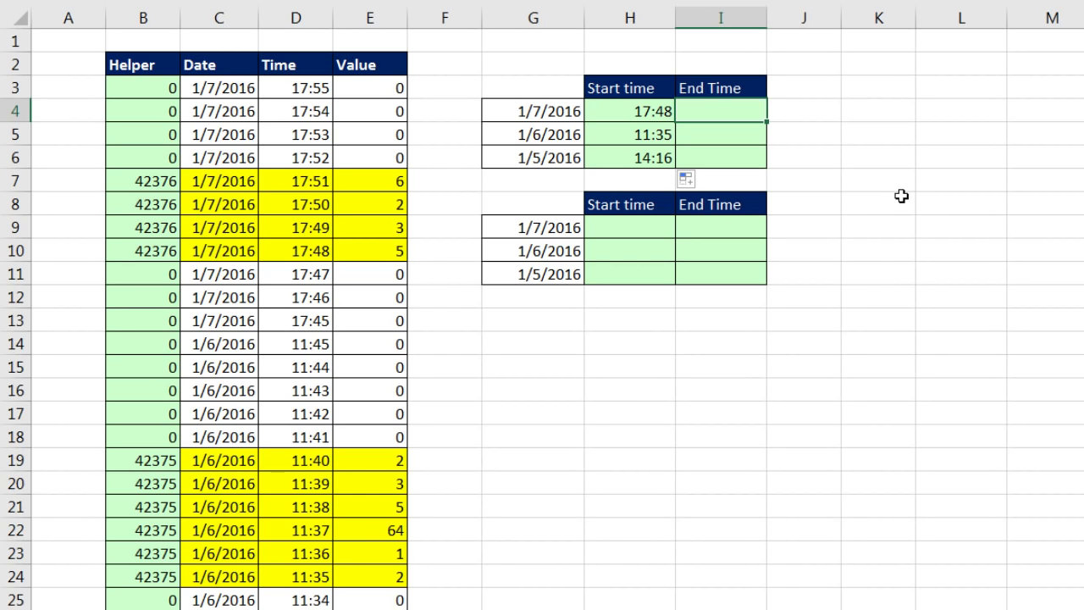
text(=vl)
key(Tab)
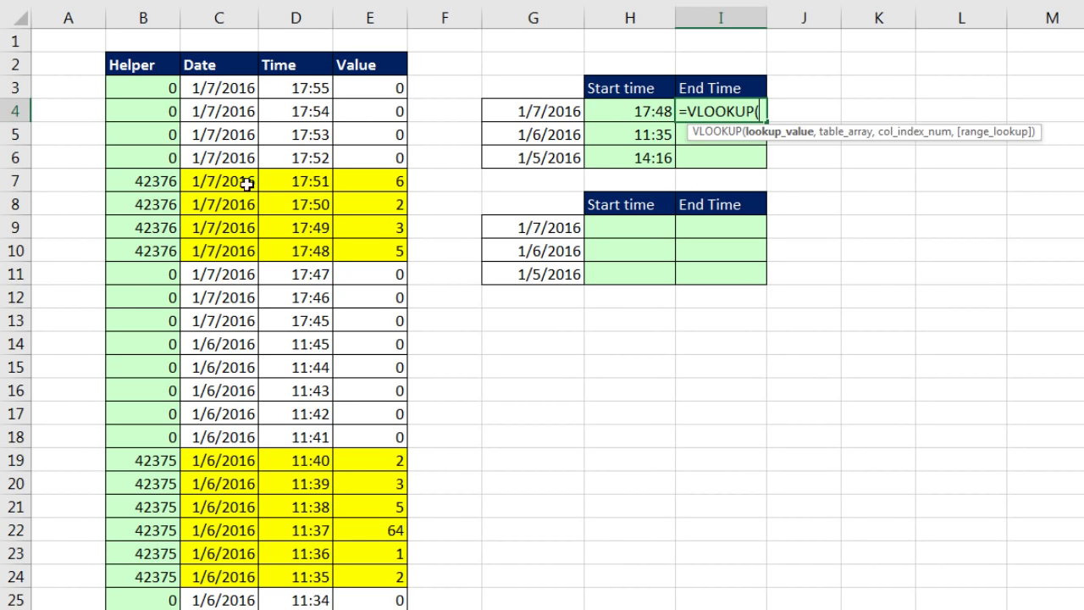
click(565, 113)
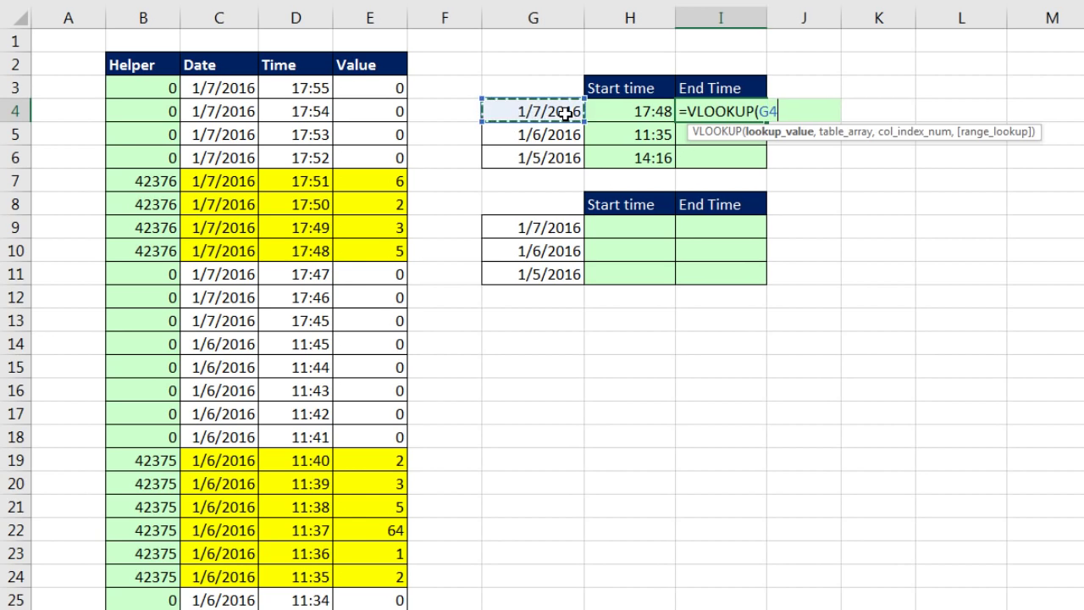
text(,)
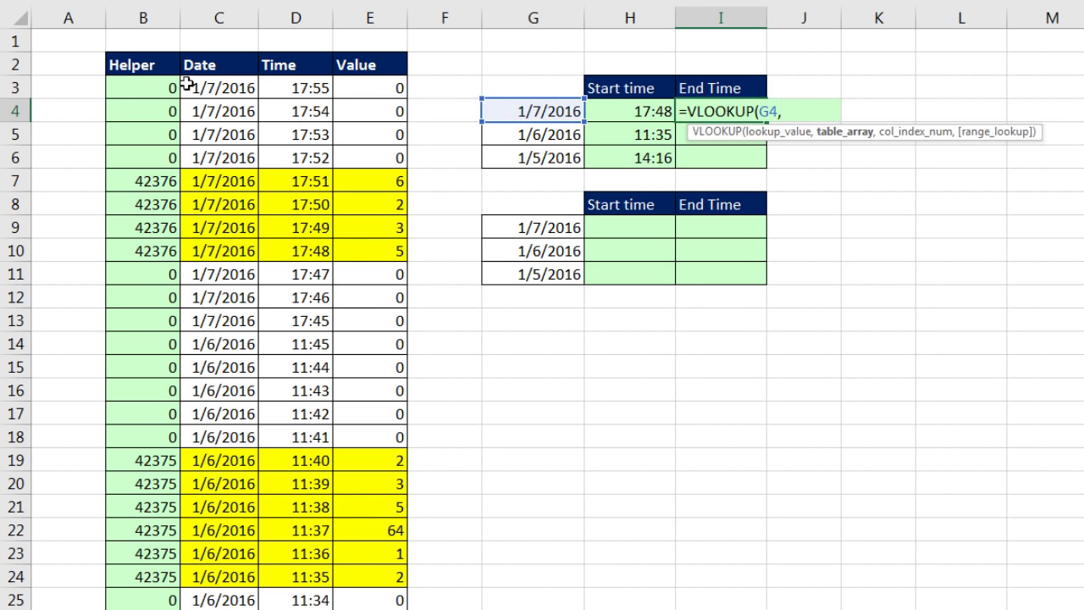
drag(108, 90, 290, 94)
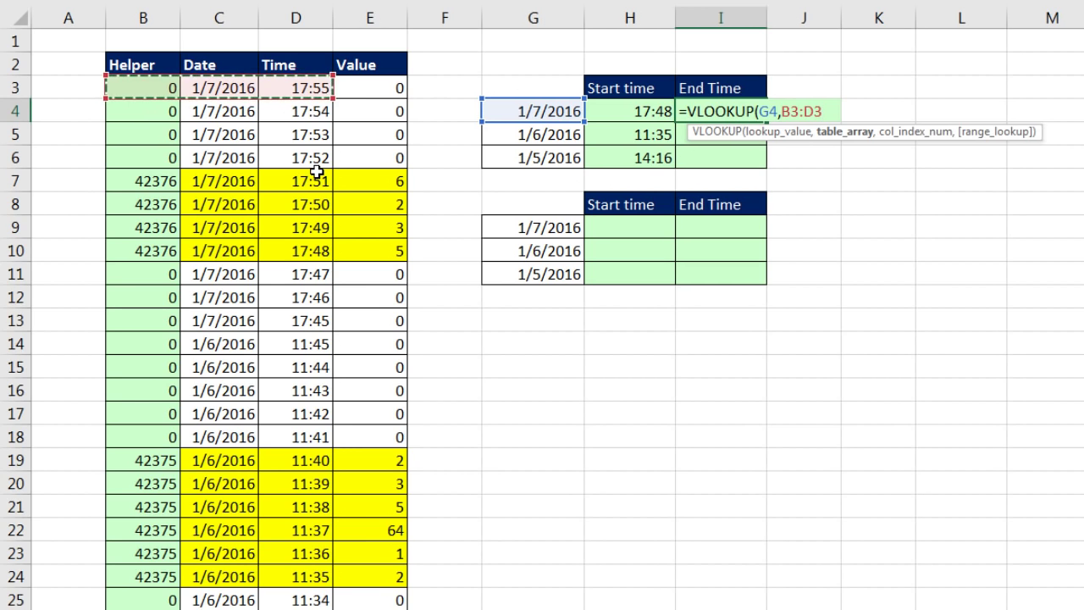
key(ctrl+shift+Down)
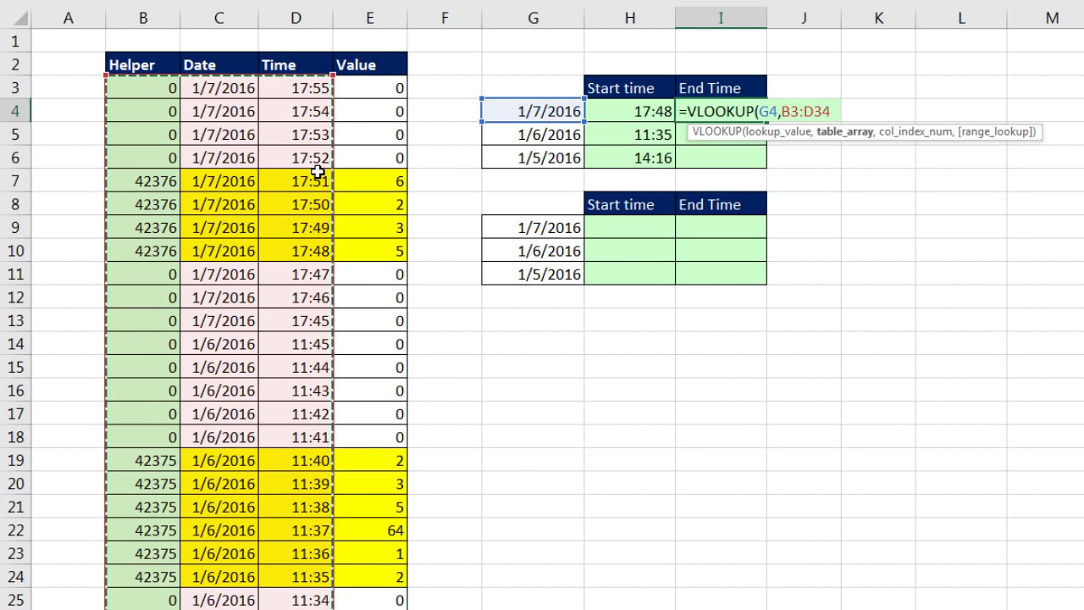
key(F4)
text(,)
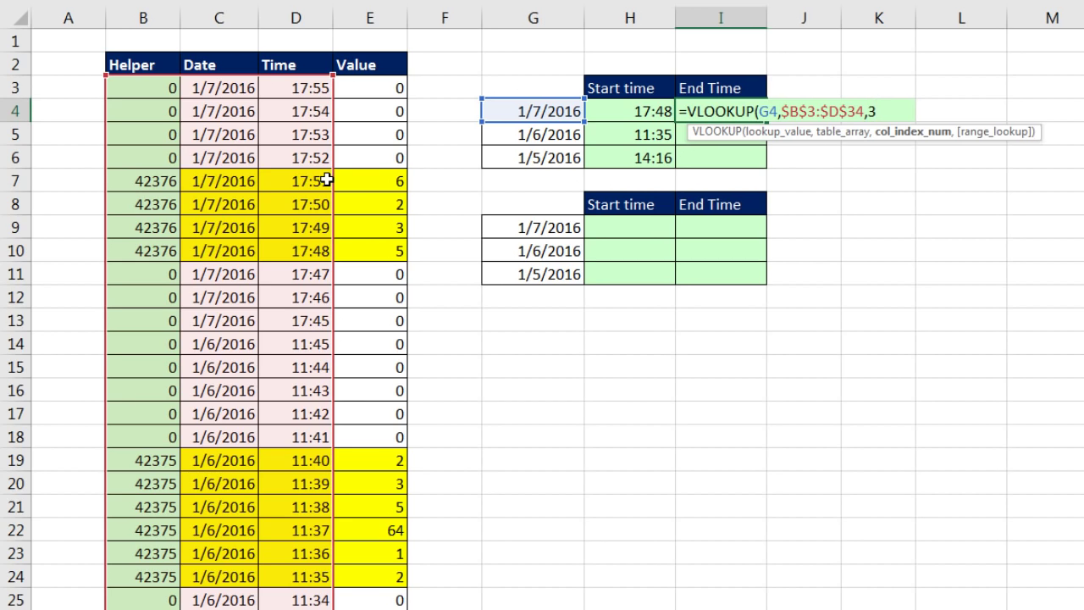
text(3,)
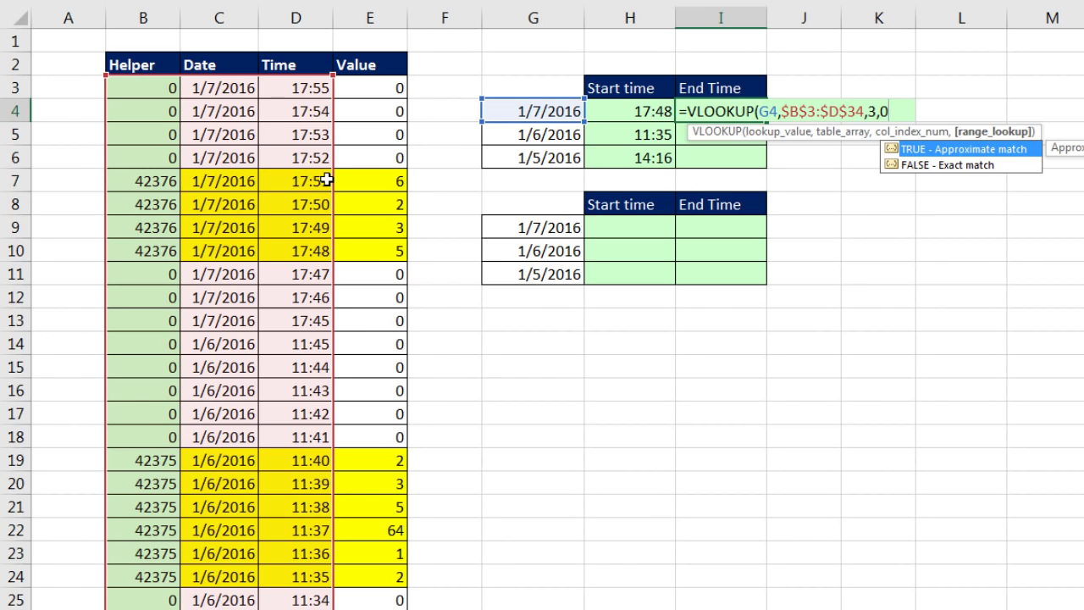
text(0))
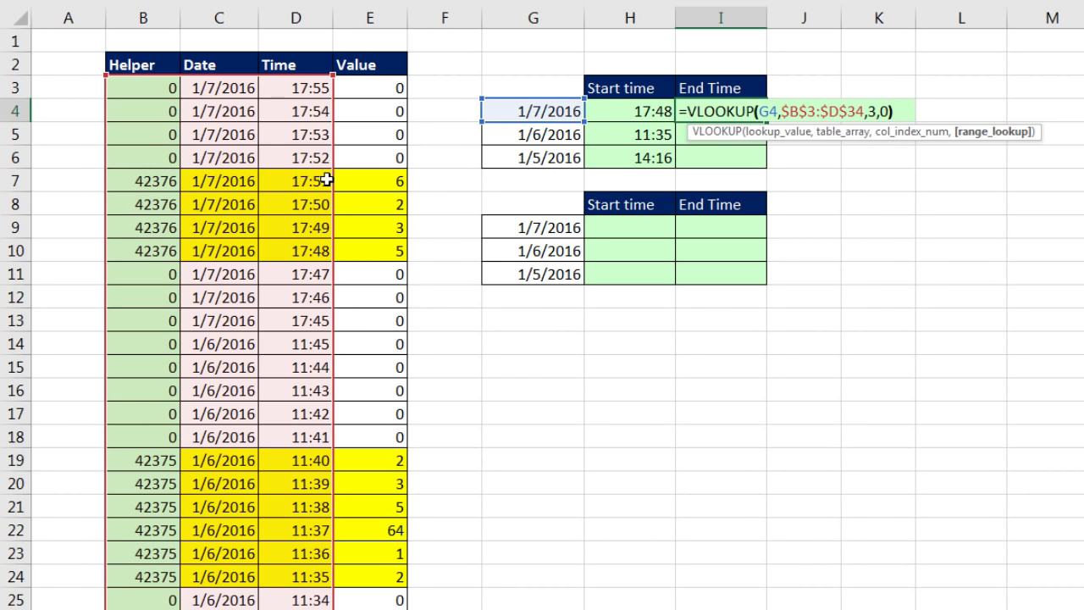
key(ctrl+Return)
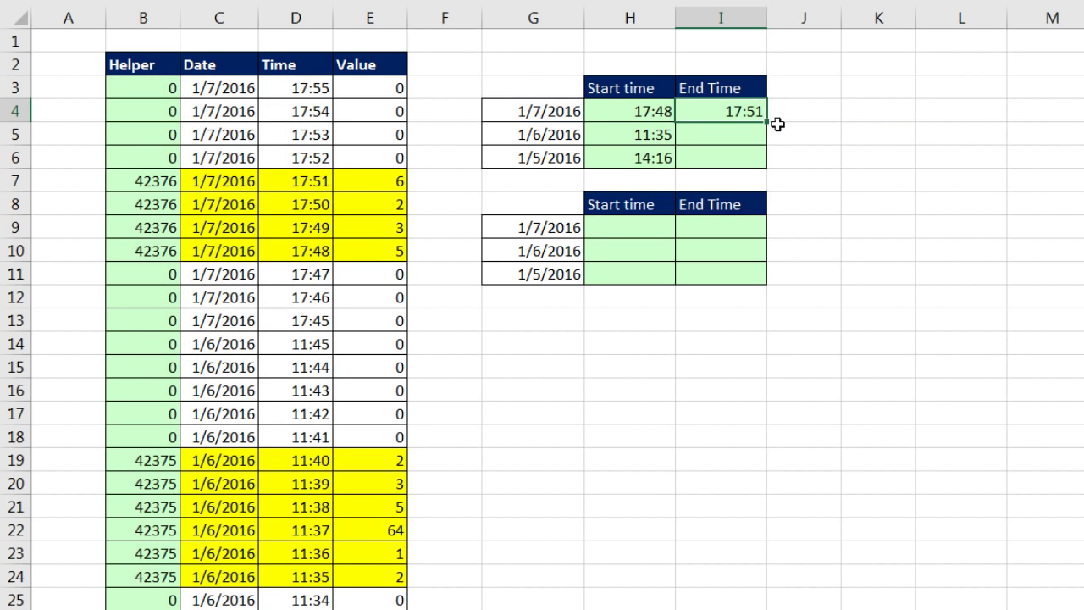
double_click(771, 124)
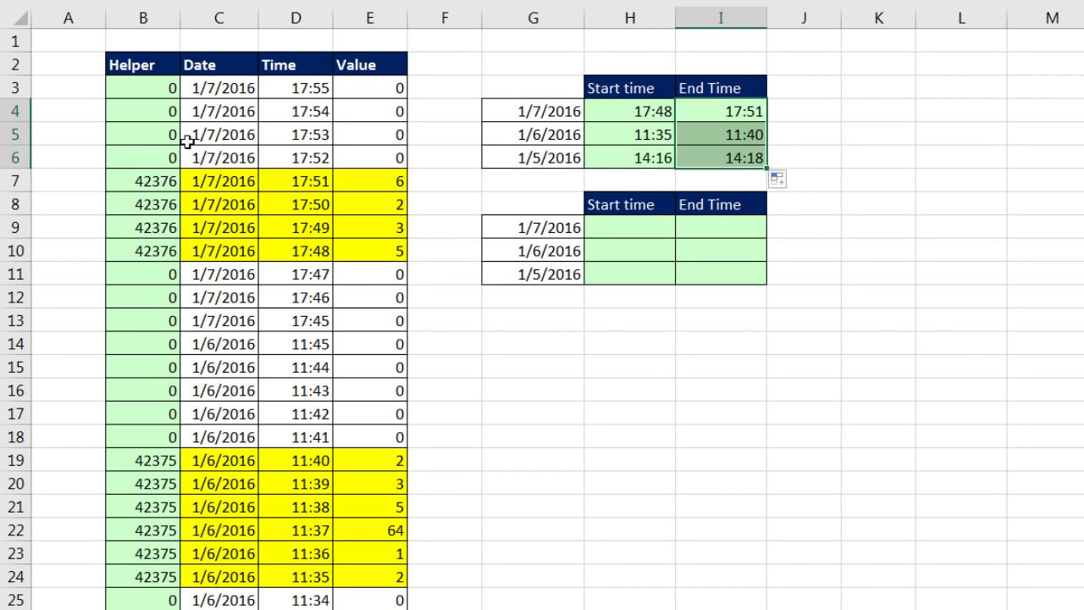
Step: Review the helper formulas in B3:B5, examining the date and value references in B5
double_click(131, 93)
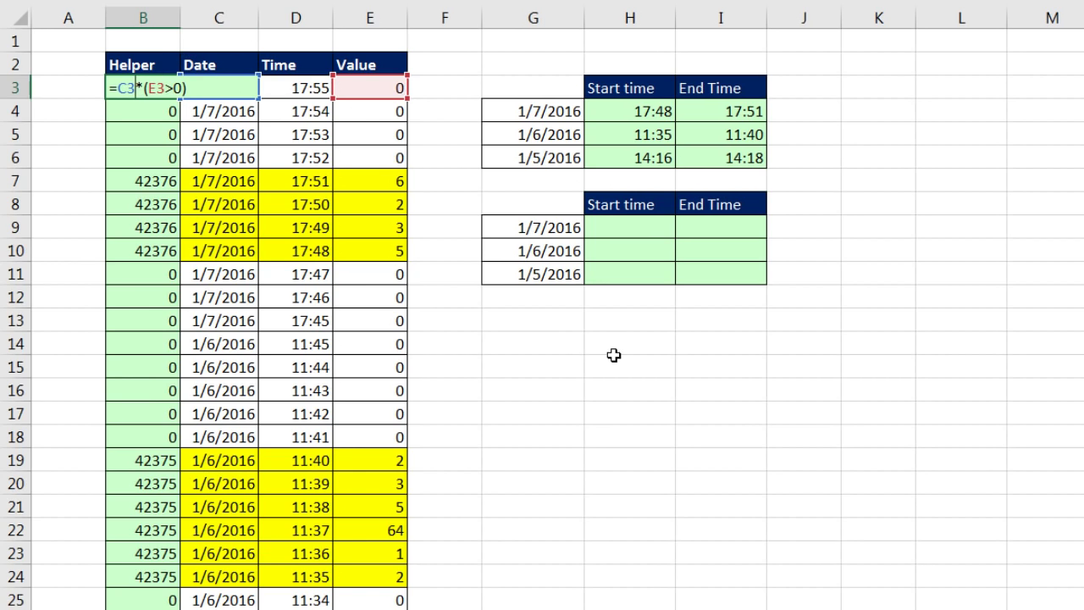
key(Return)
key(F2)
key(Return)
key(F2)
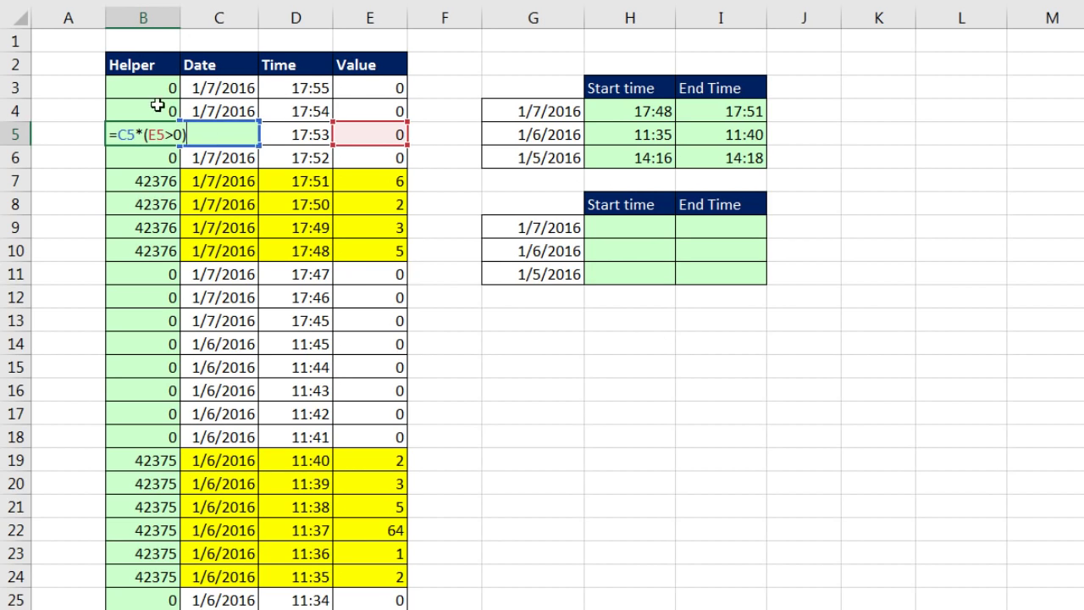
double_click(127, 135)
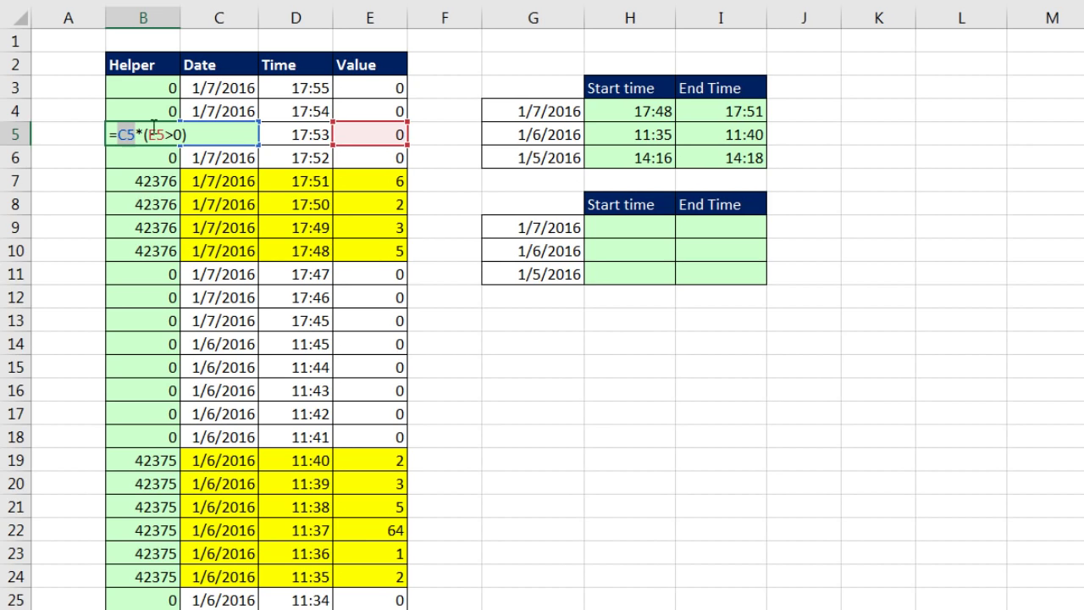
double_click(154, 134)
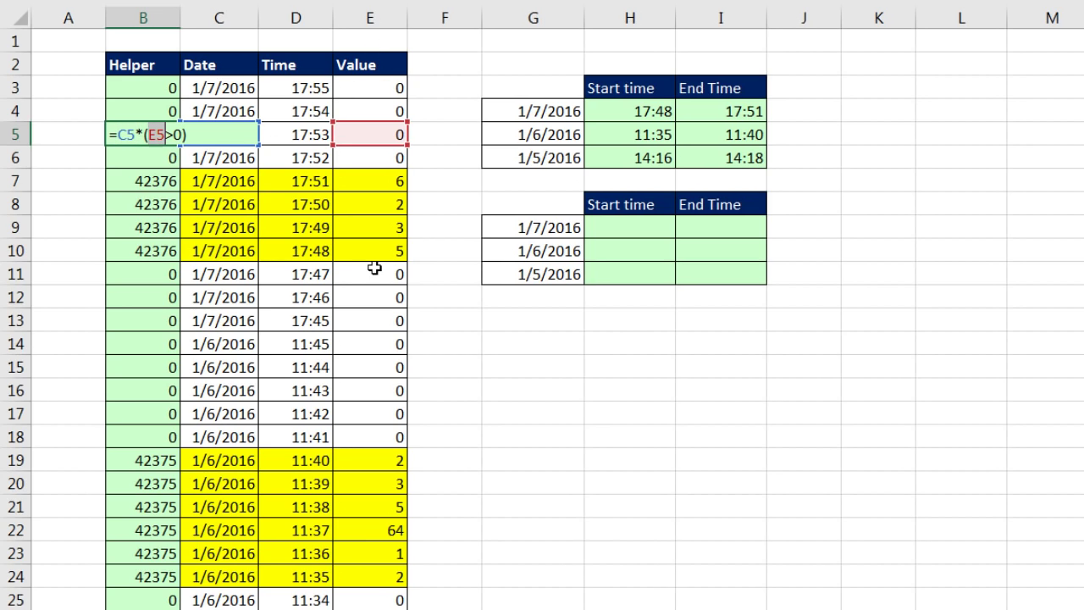
key(Escape)
Step: Copy the Start time formula from H4 into H9 of the second table
click(641, 111)
key(ctrl+c)
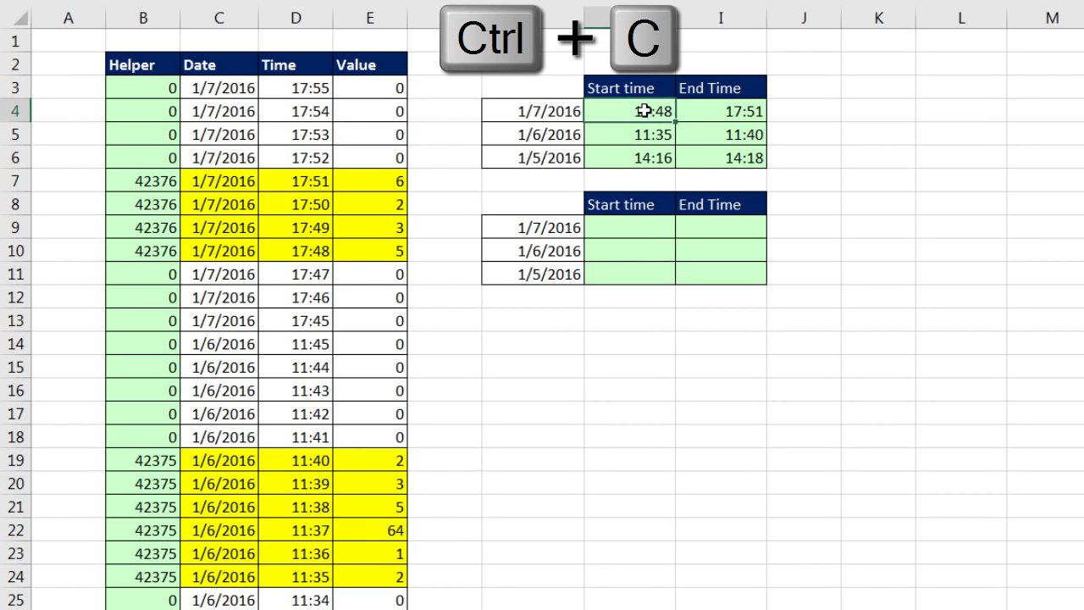
click(626, 226)
key(ctrl+v)
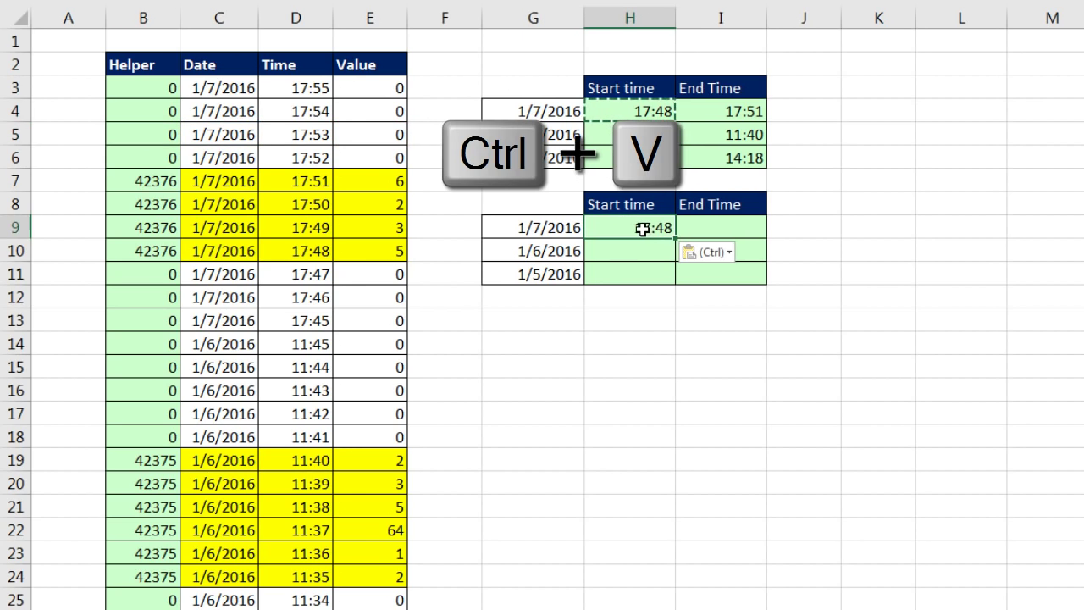
Step: In H9's LOOKUP formula, replace the helper range $B$3:$B$34 with the absolute date range $C$3:$C$34
key(F2)
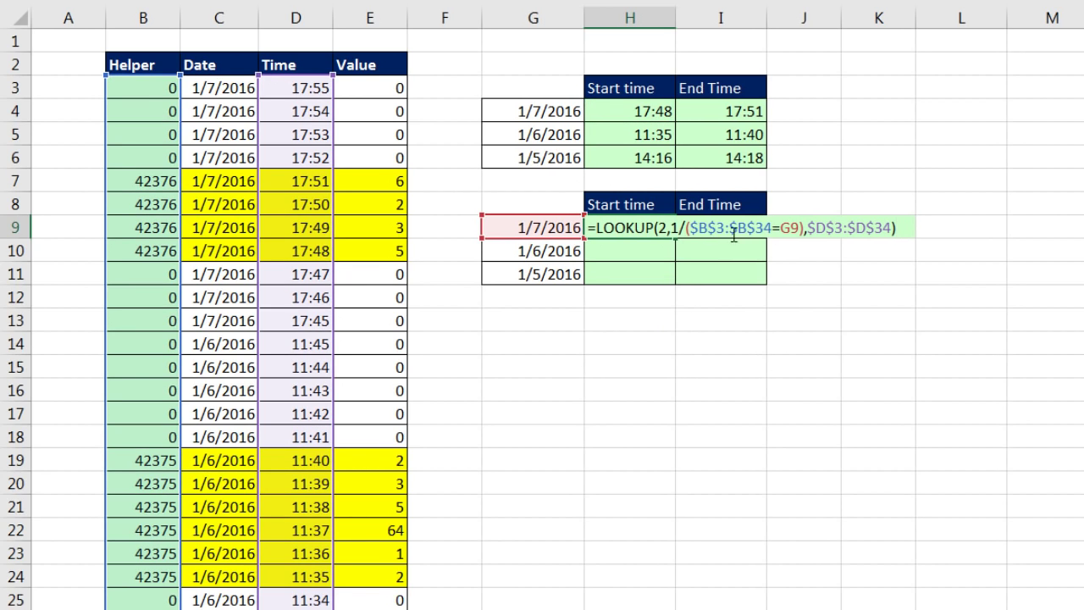
click(655, 229)
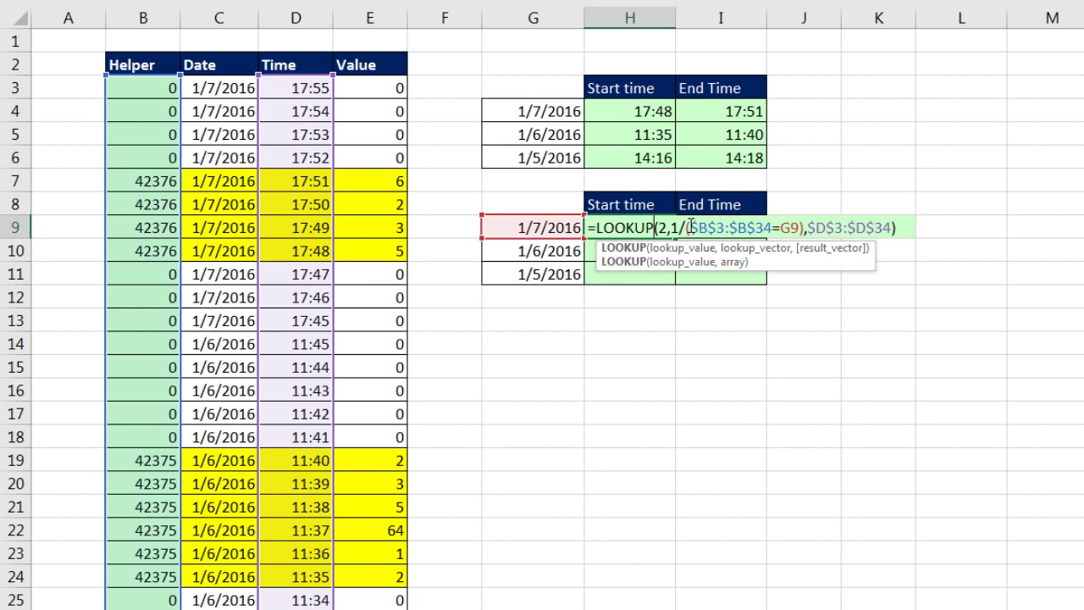
drag(691, 227, 773, 227)
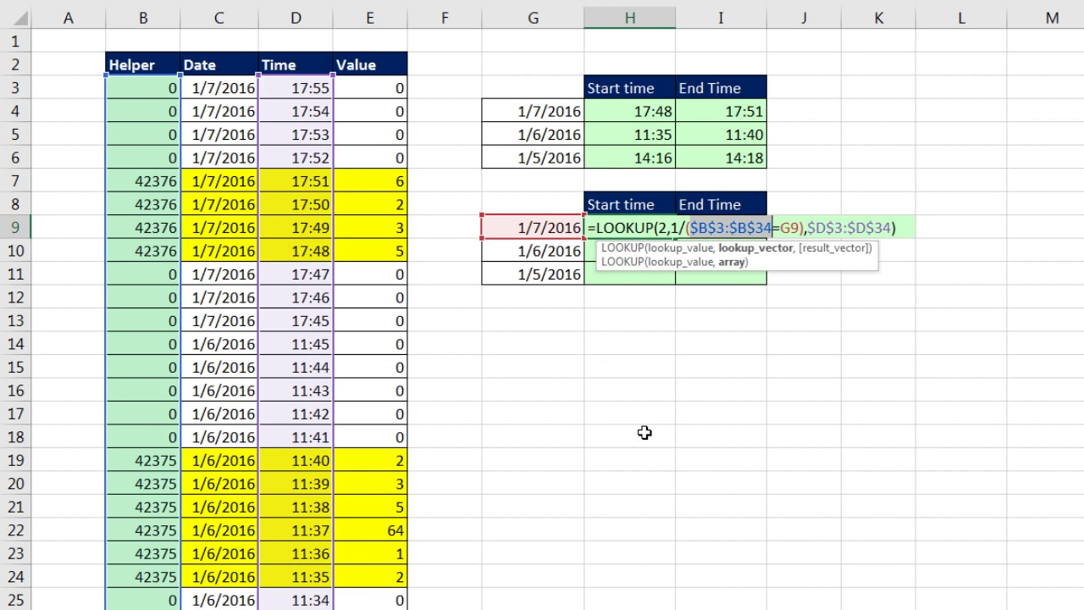
click(218, 89)
key(ctrl+shift+Down)
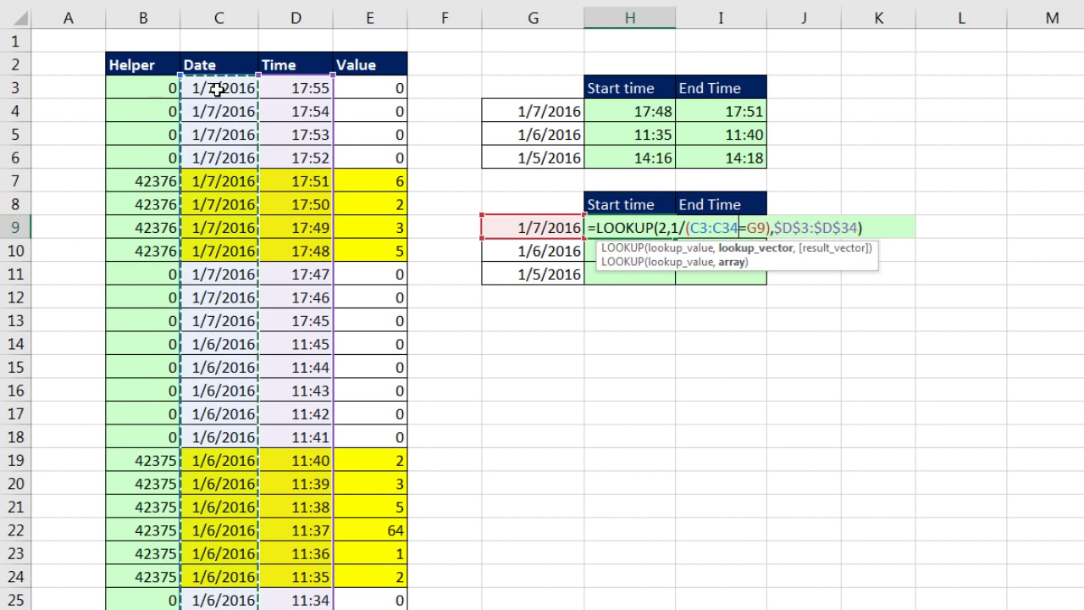
key(F4)
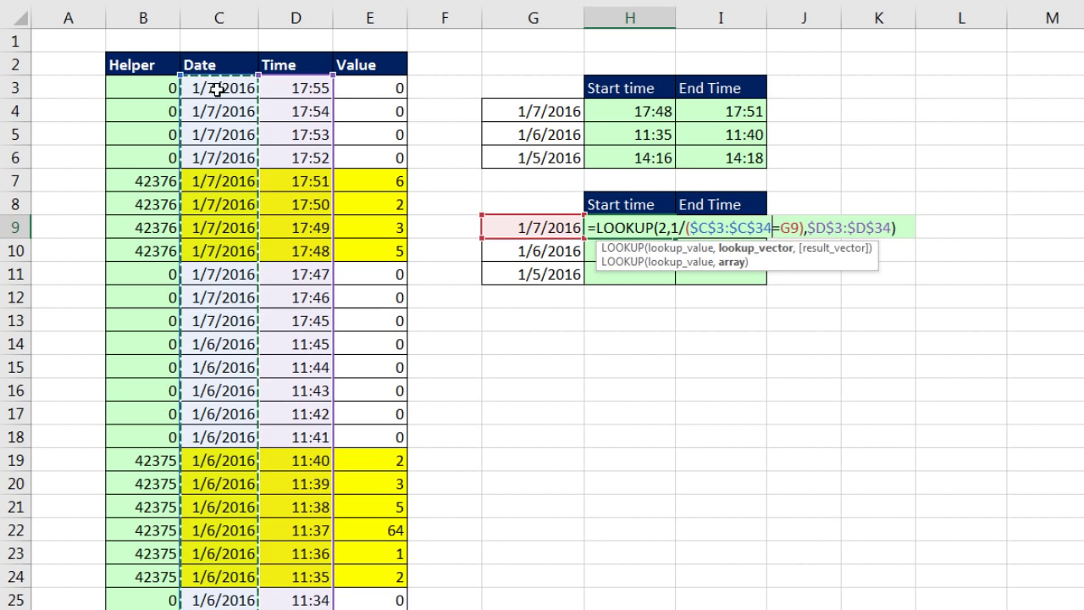
Step: Multiply the date range in H9's formula by ($E$3:$E$34>0) and fill the formula down to H11
text(*()
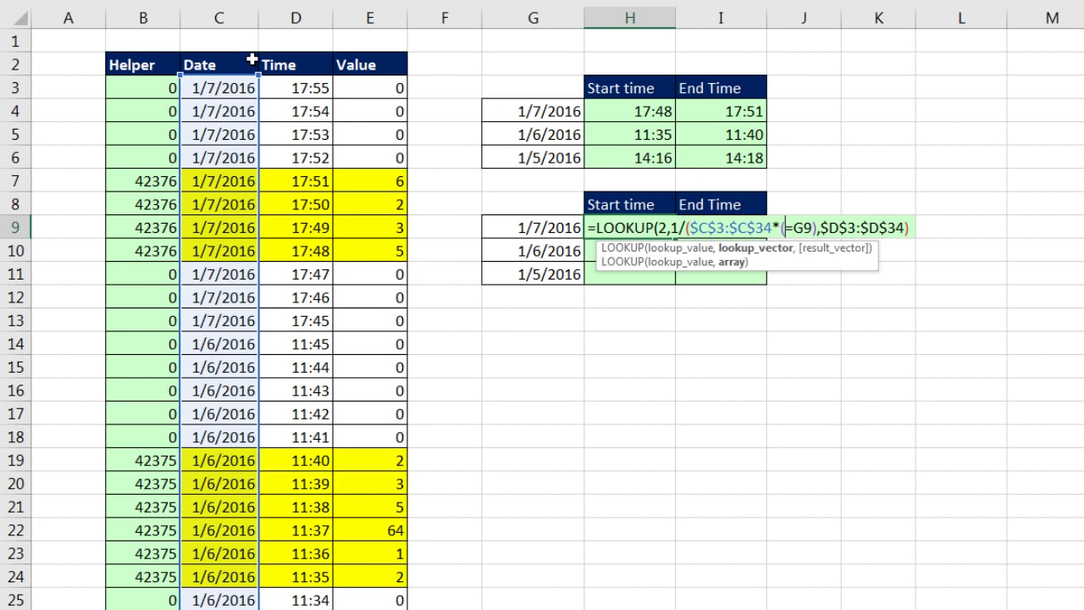
click(368, 87)
key(ctrl+shift+Down)
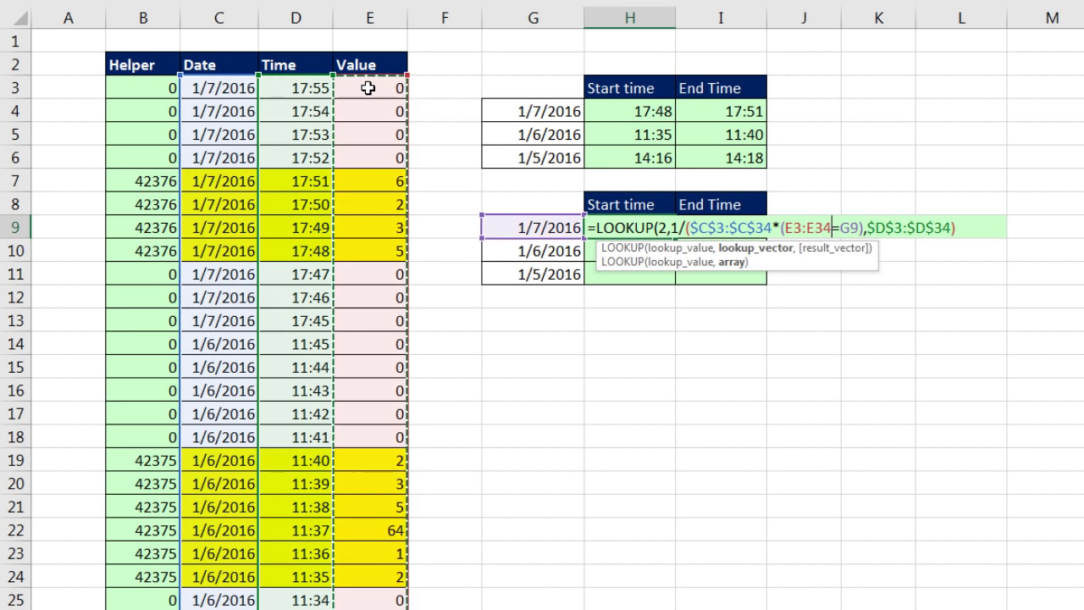
key(F4)
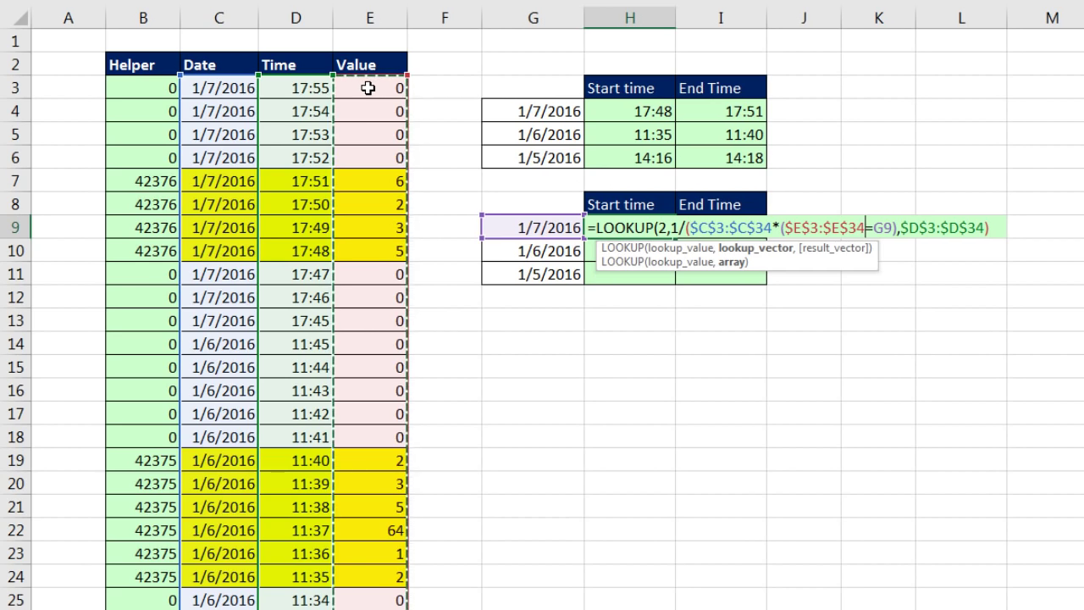
text(>0)
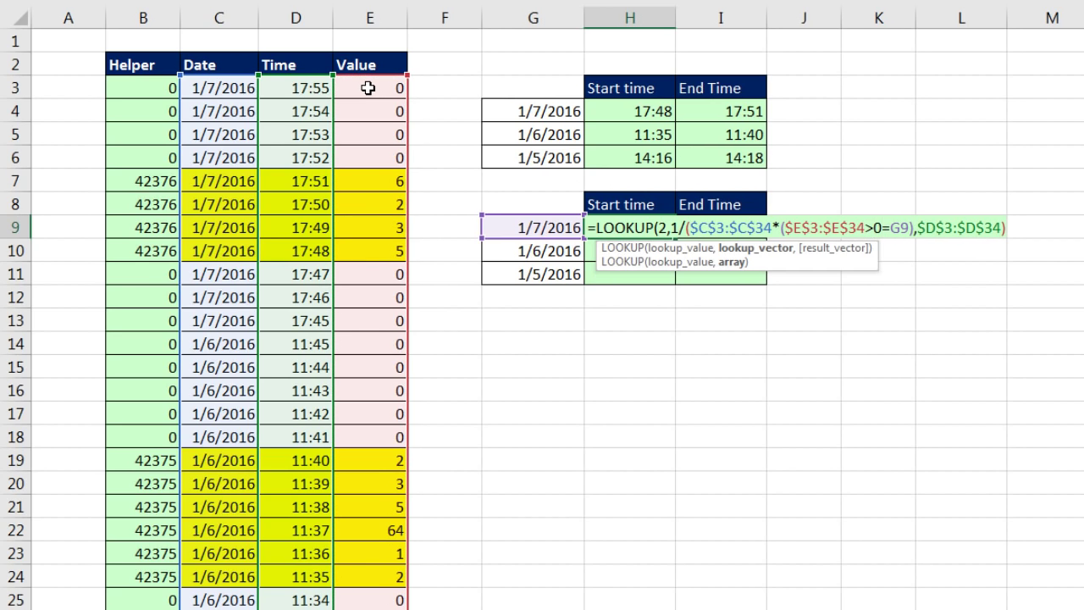
text())
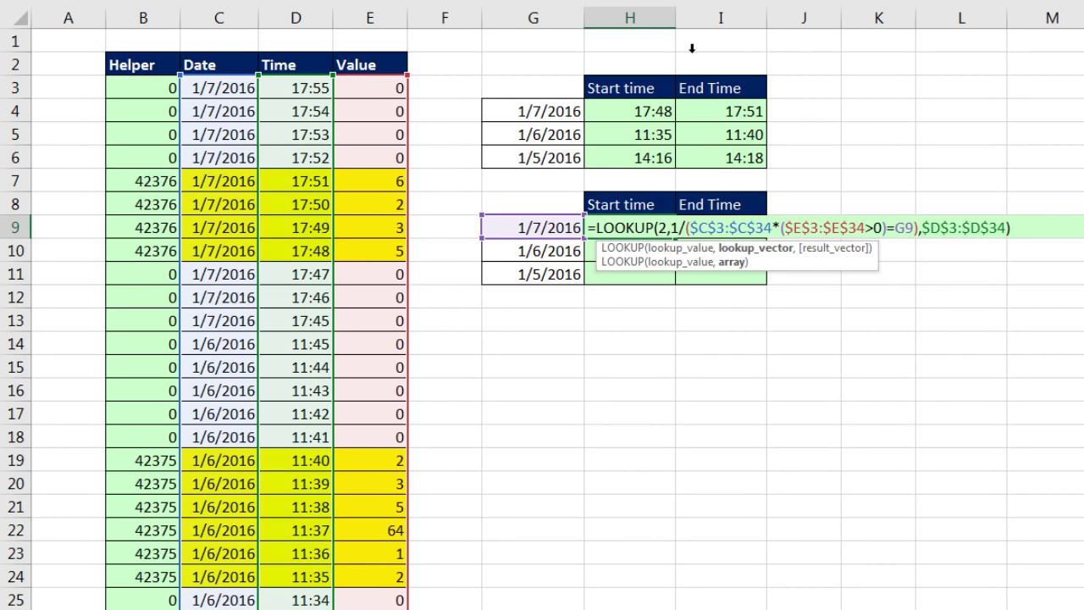
drag(691, 225, 911, 235)
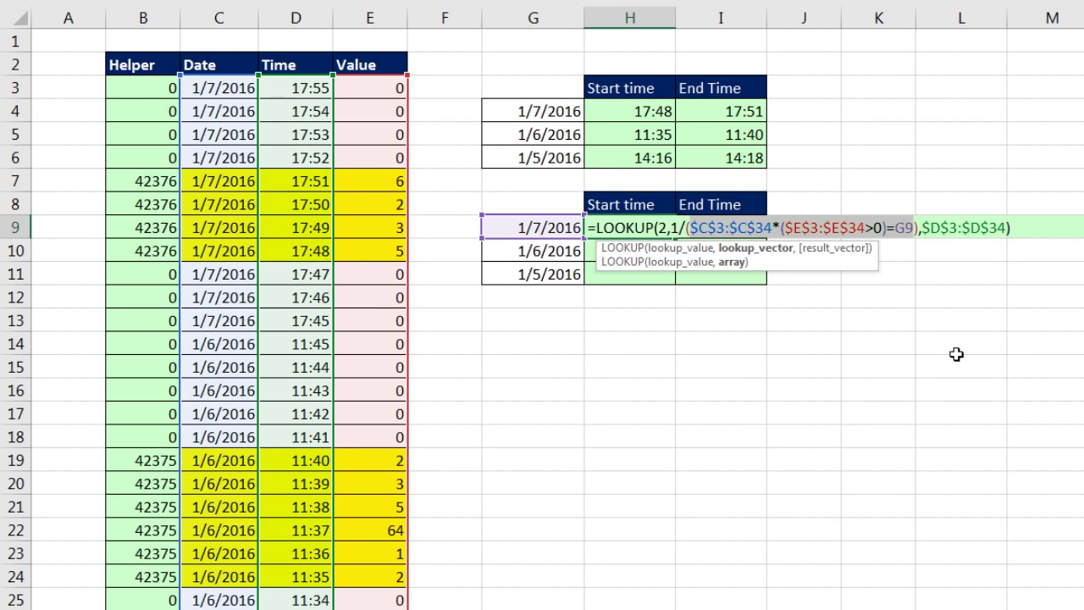
key(ctrl+Return)
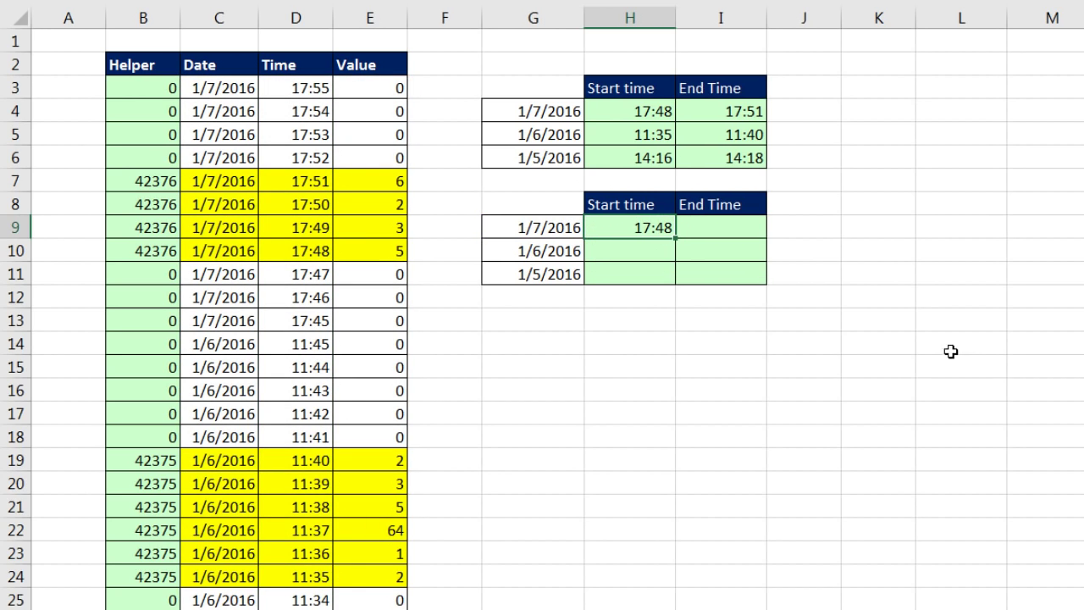
double_click(673, 237)
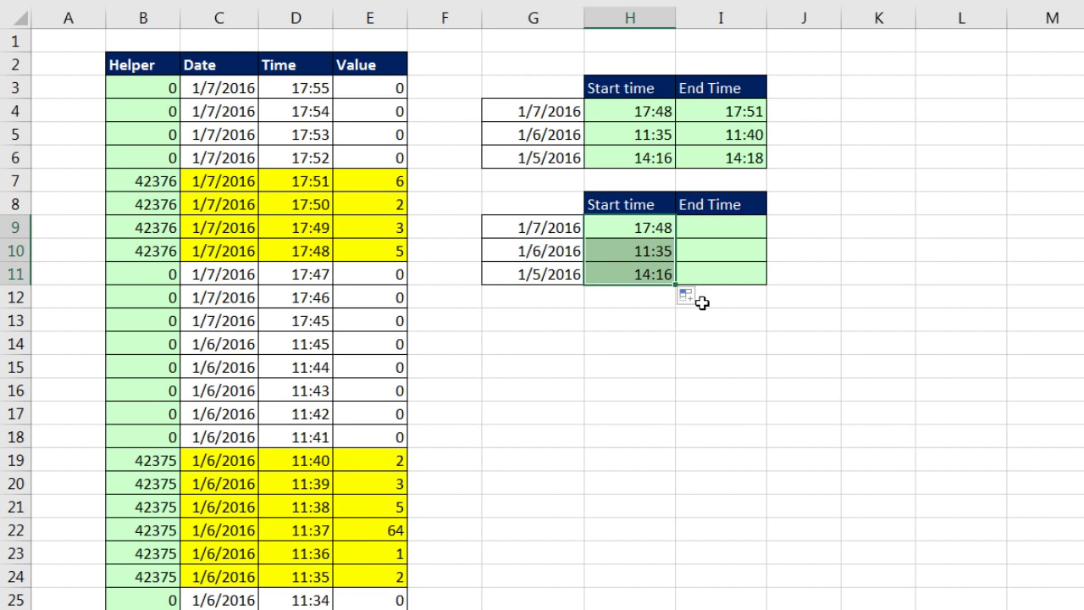
Step: Copy the expression ($C$3:$C$34*($E$3:$E$34>0)=G9) from H9's formula and exit the cell without editing it
double_click(648, 229)
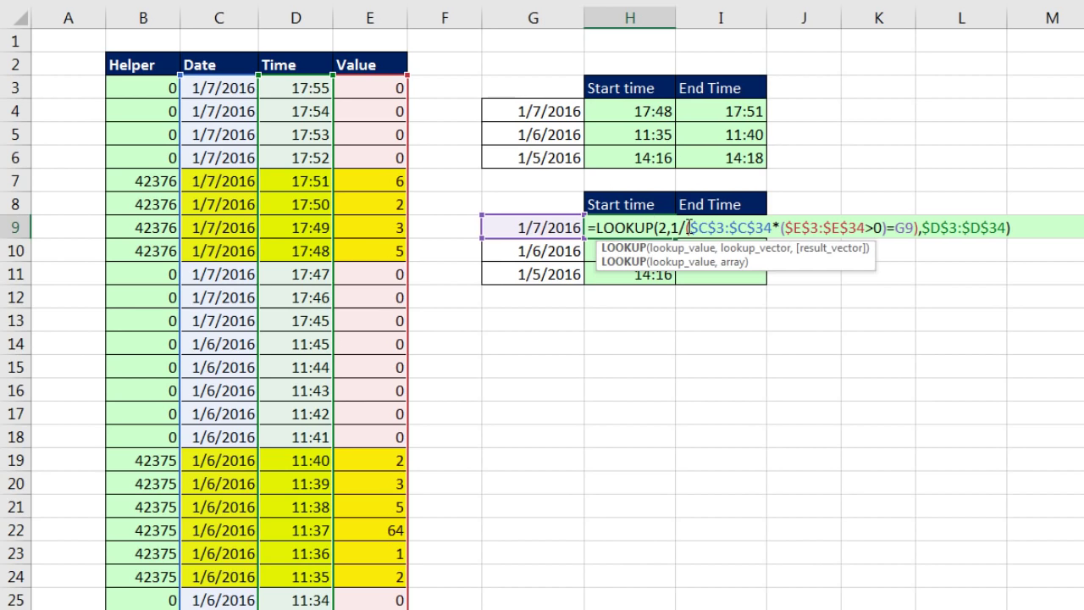
drag(688, 227, 919, 230)
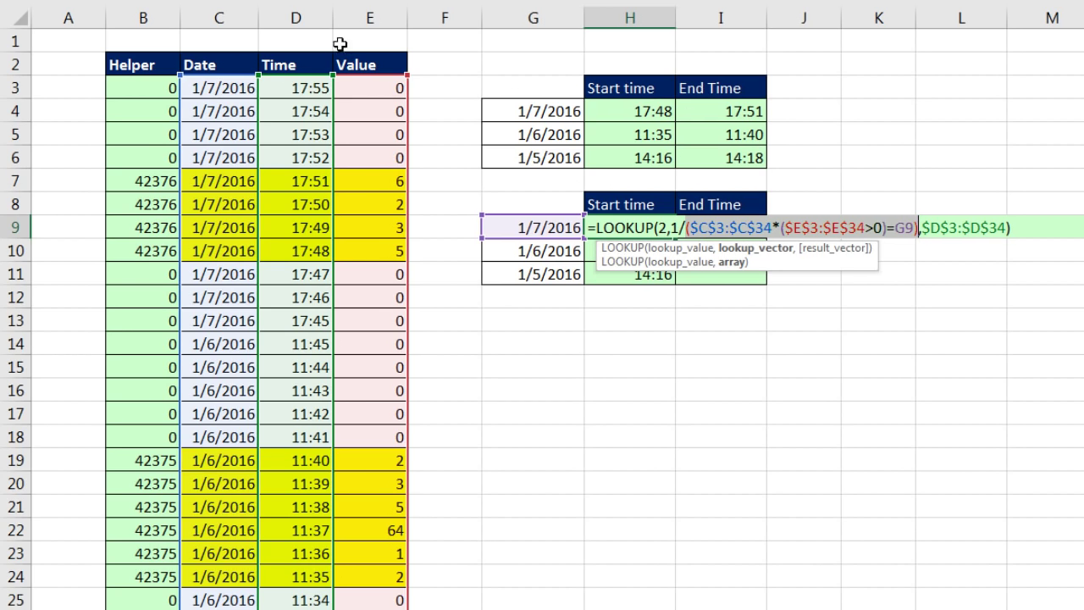
key(ctrl+c)
key(Escape)
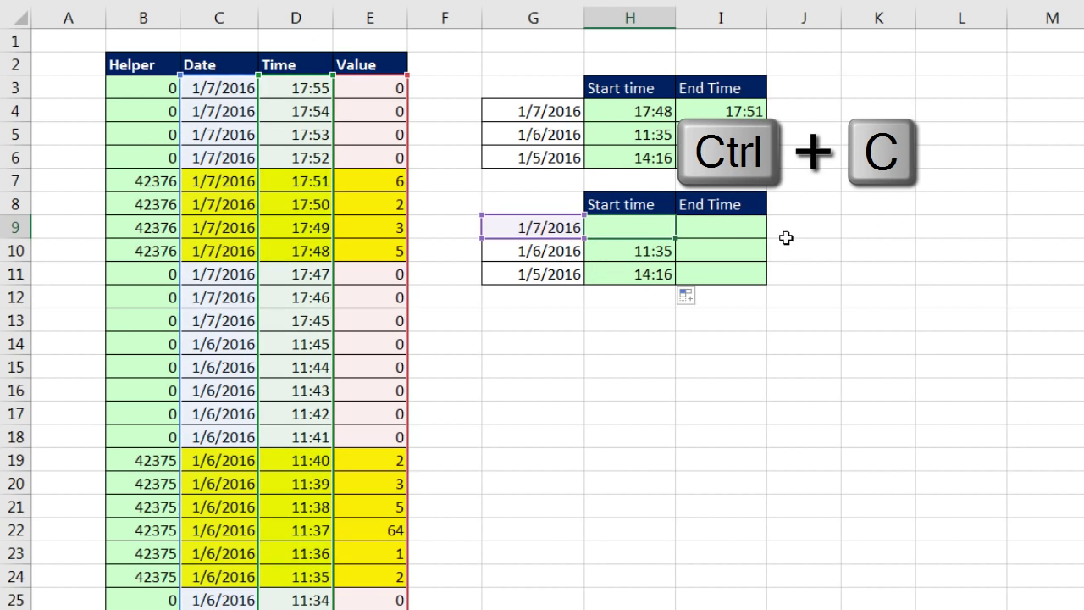
Step: Start an INDEX formula in End Time cell I9 with the absolute time range $D$3:$D$34 as its array
click(737, 226)
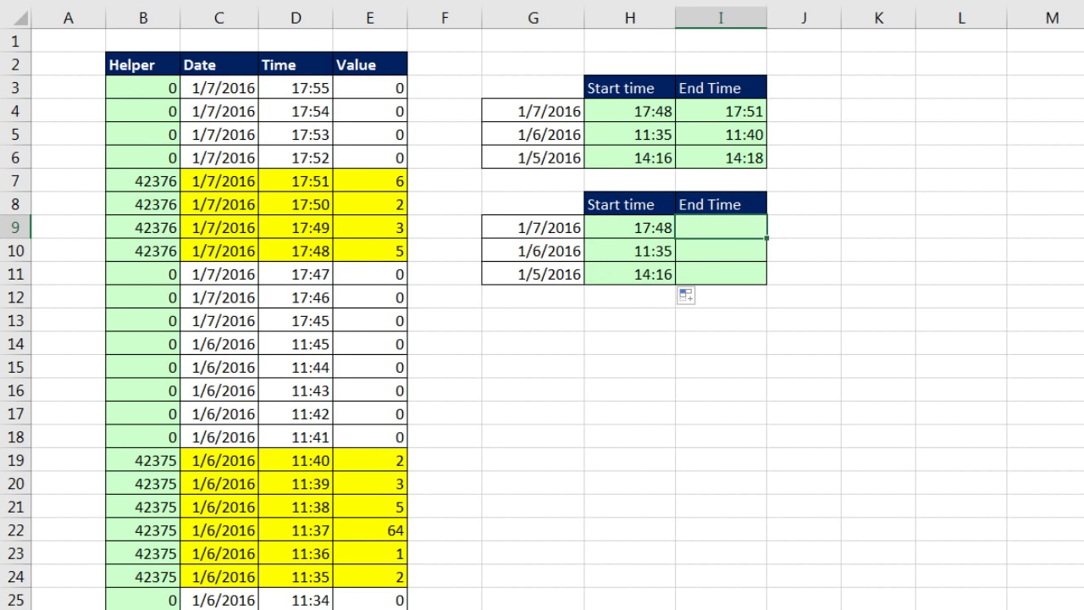
text(=ind)
key(Tab)
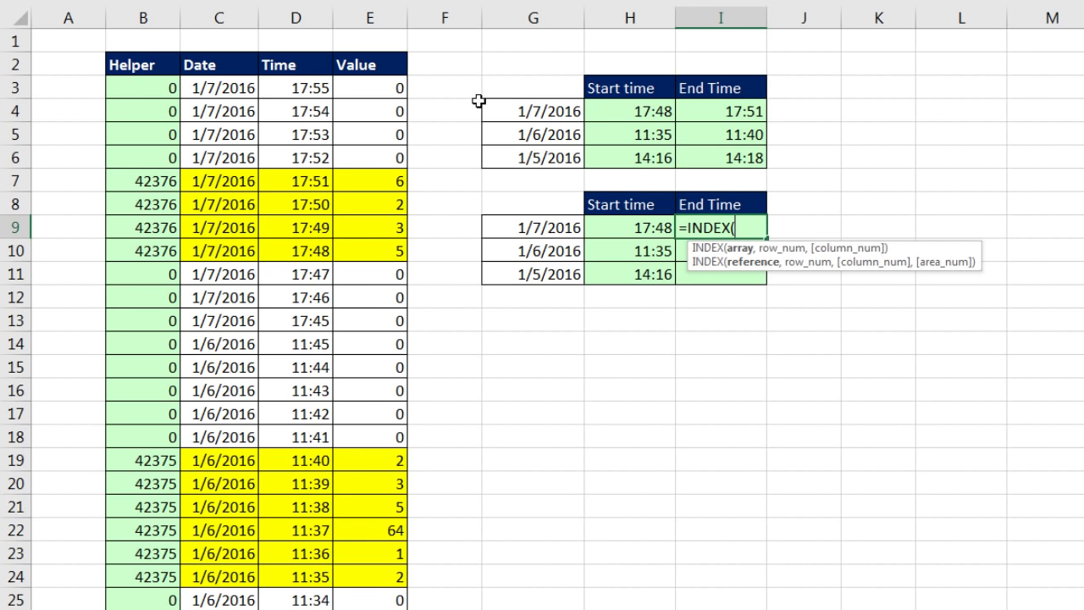
click(294, 85)
key(ctrl+shift+Down)
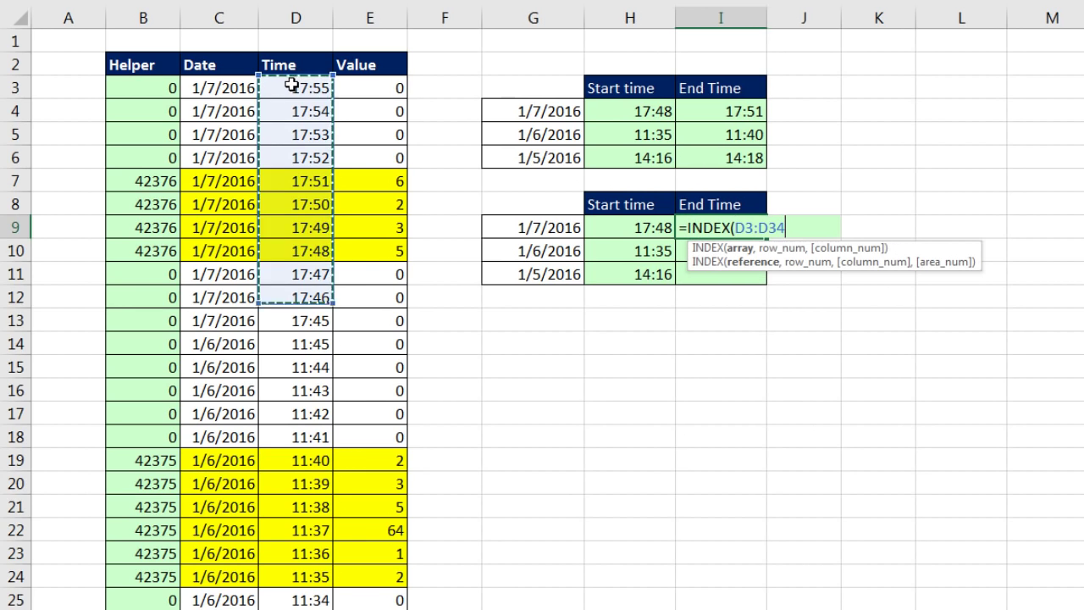
key(F4)
text(,)
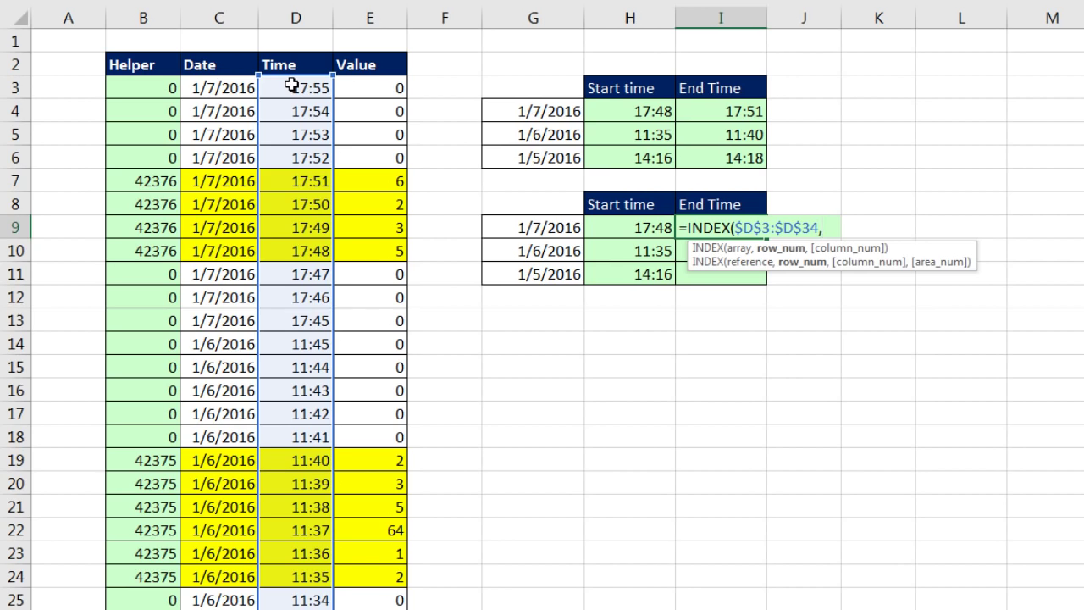
Step: Add MATCH as the row number in I9, with lookup value G9 and the copied expression as lookup array
text(ma)
key(Tab)
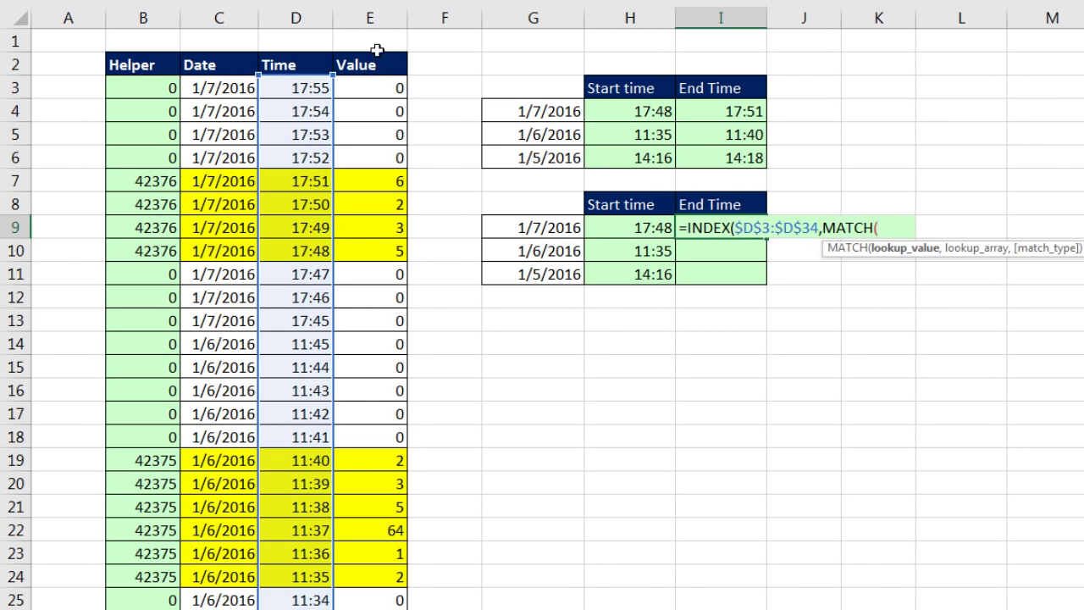
click(520, 225)
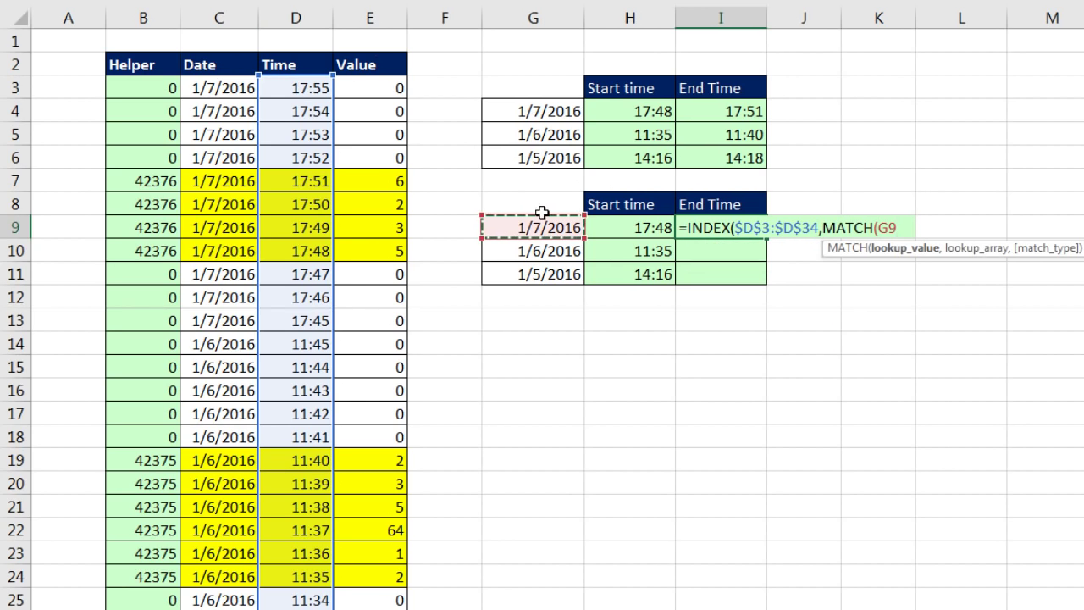
text(,)
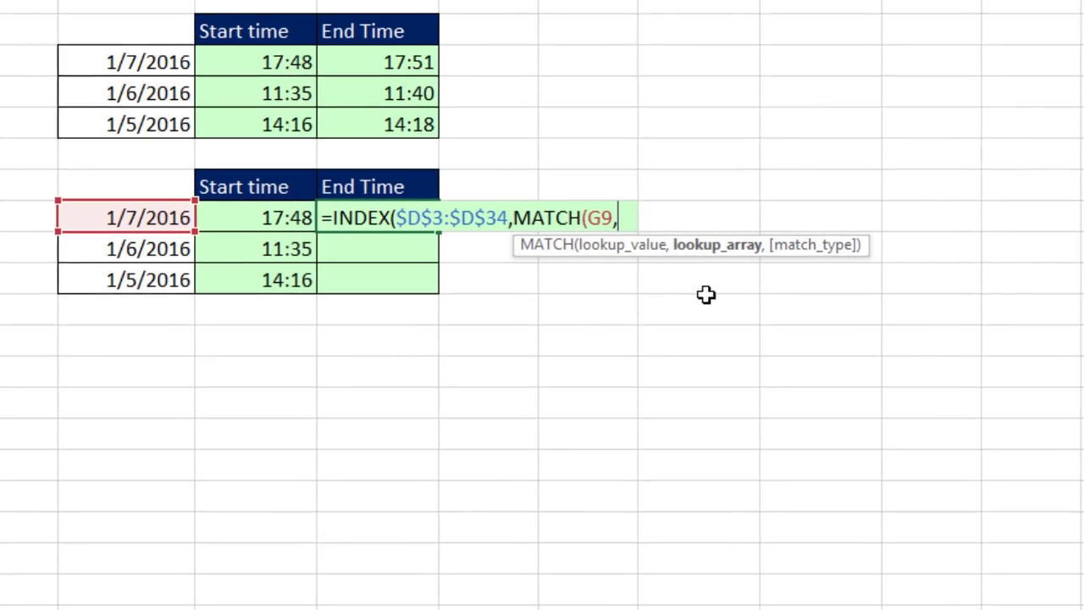
key(ctrl+v)
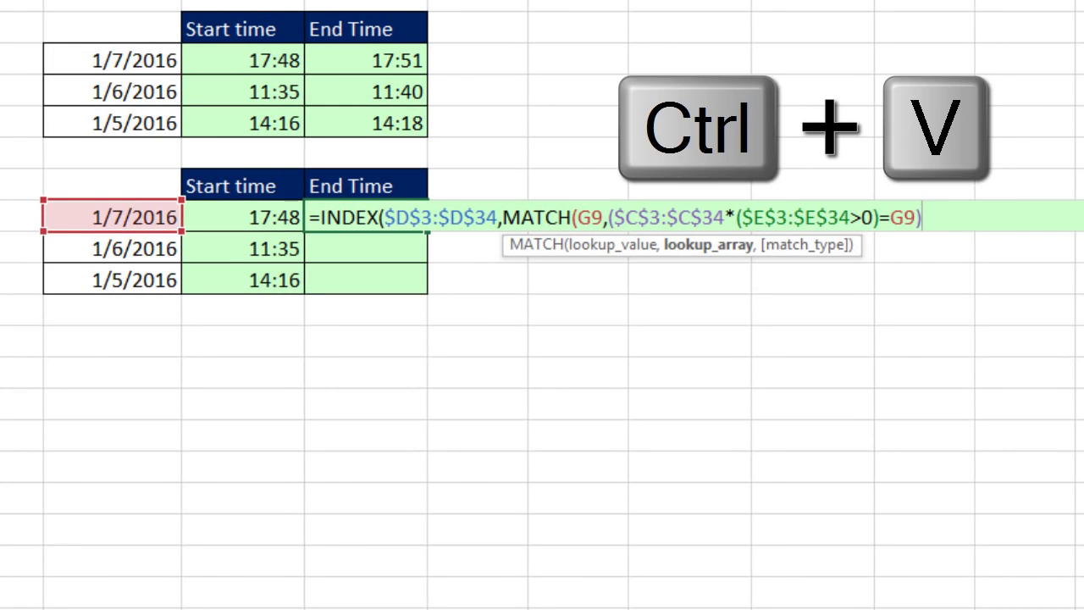
Step: Trim I9's lookup array to $C$3:$C$34*($E$3:$E$34>0), set match type 0, and close both functions
key(BackSpace)
key(BackSpace)
key(BackSpace)
key(BackSpace)
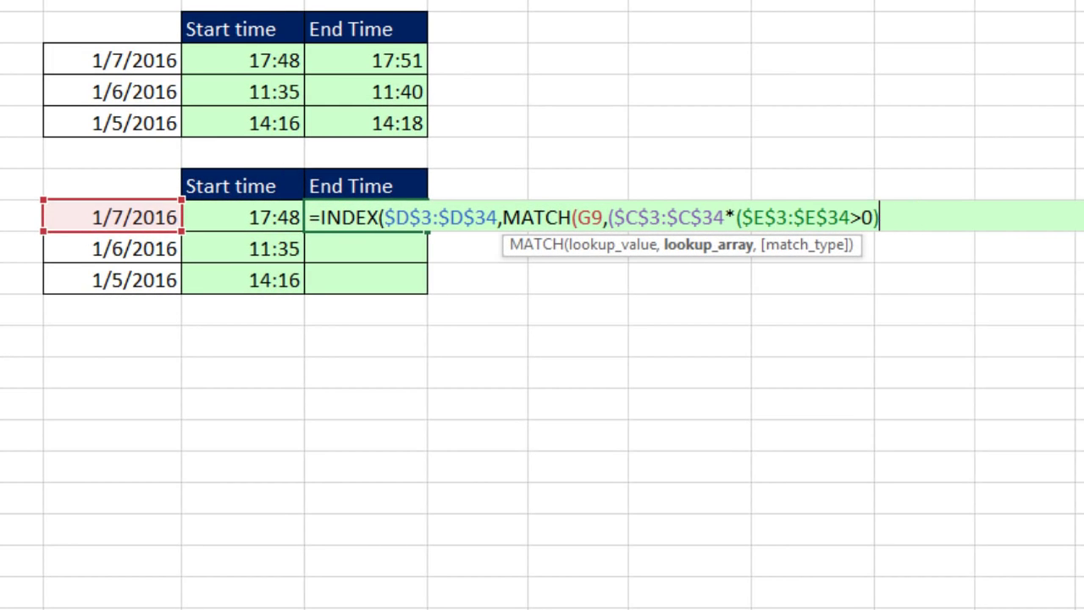
click(616, 217)
key(BackSpace)
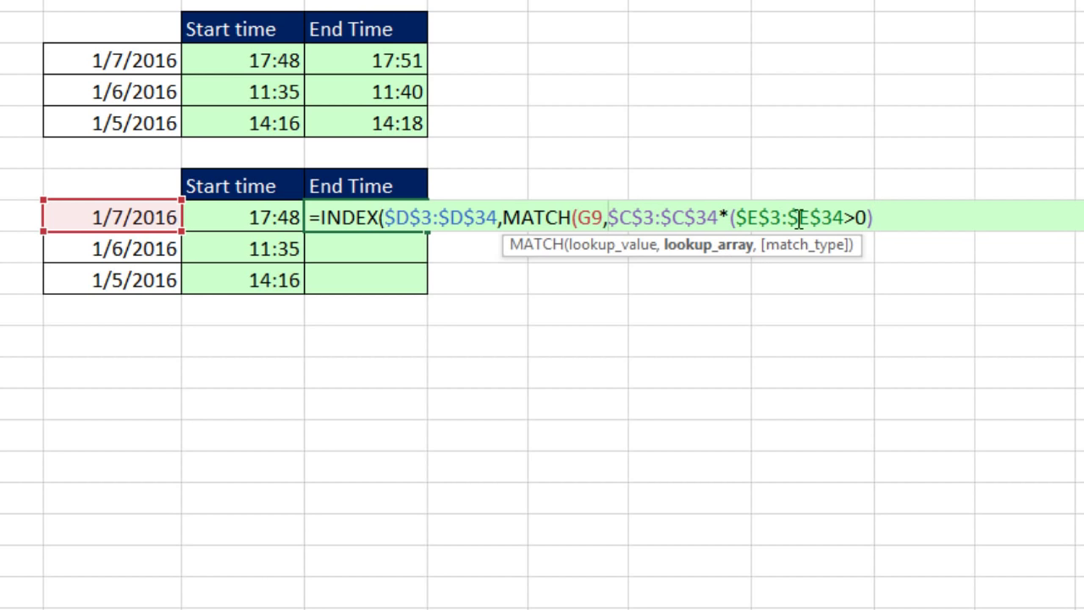
click(903, 218)
text(,0)
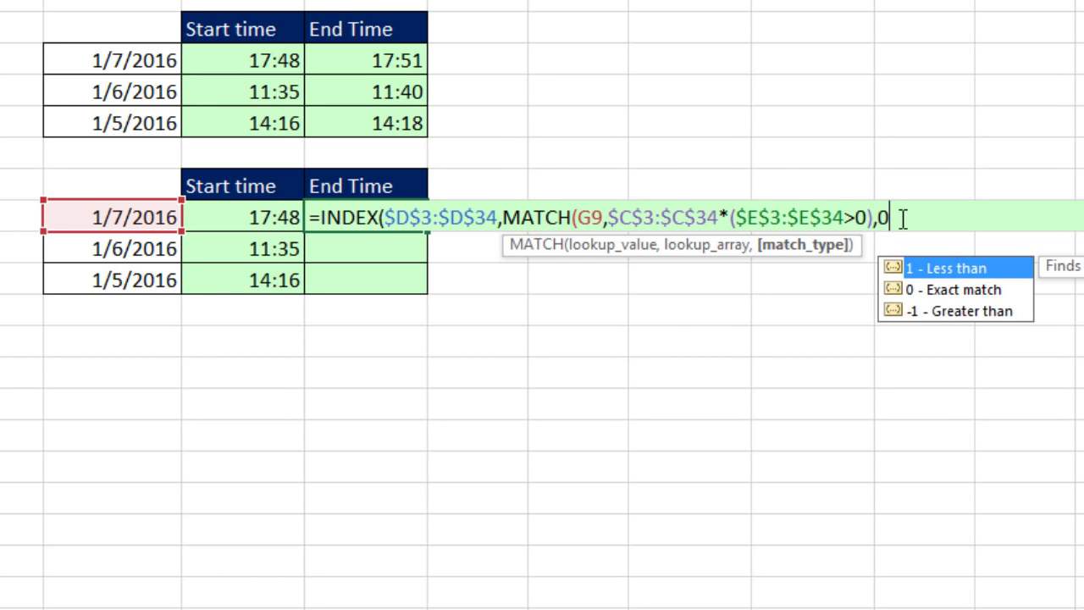
text()))
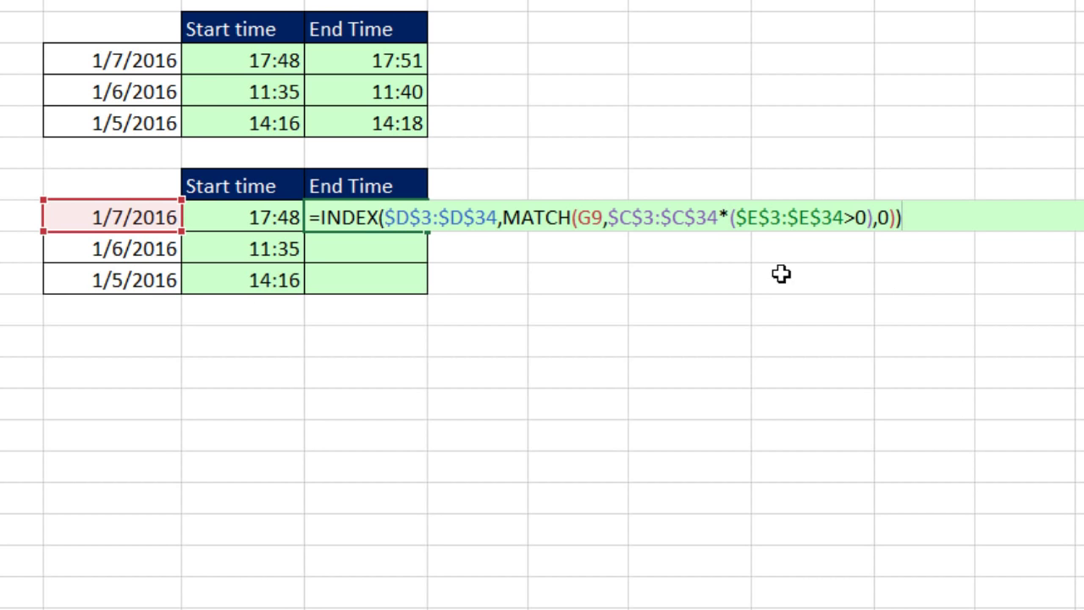
Step: Enter I9's INDEX and MATCH formula as an array formula and fill it down to I11
click(620, 218)
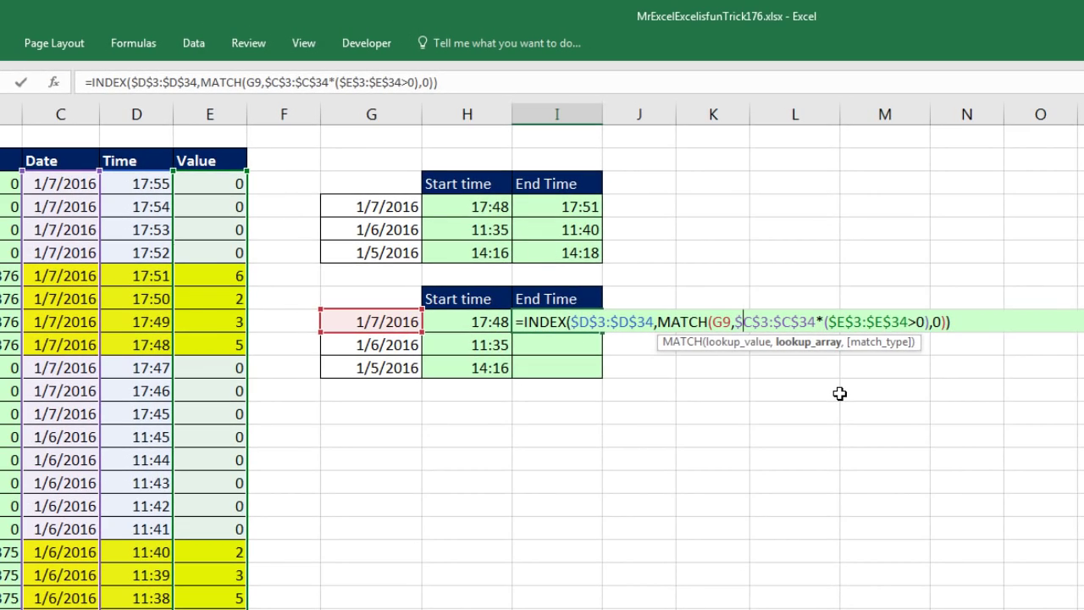
key(ctrl+shift+Return)
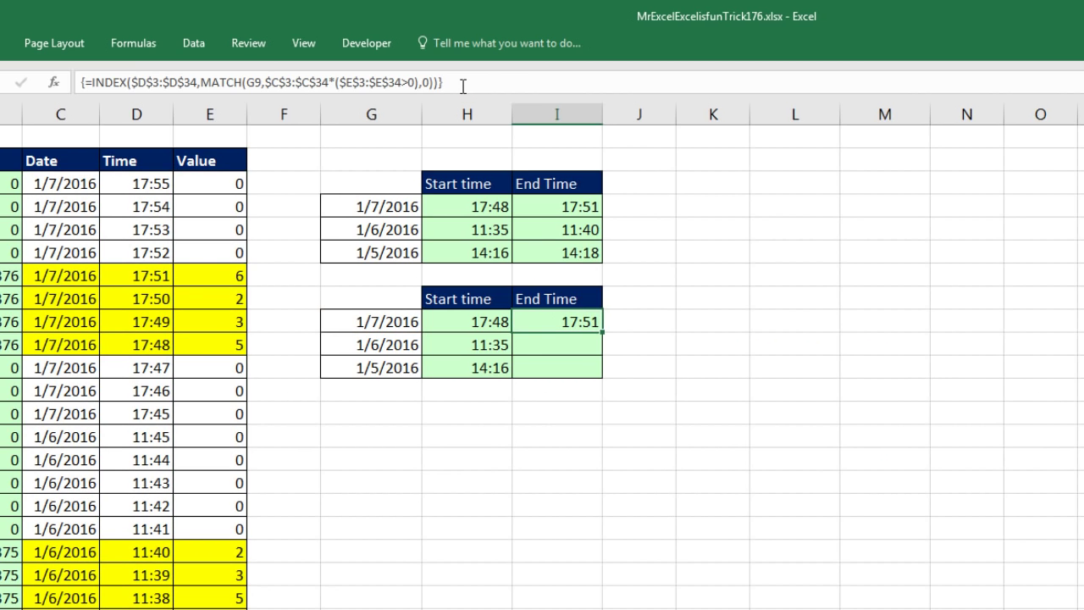
double_click(602, 333)
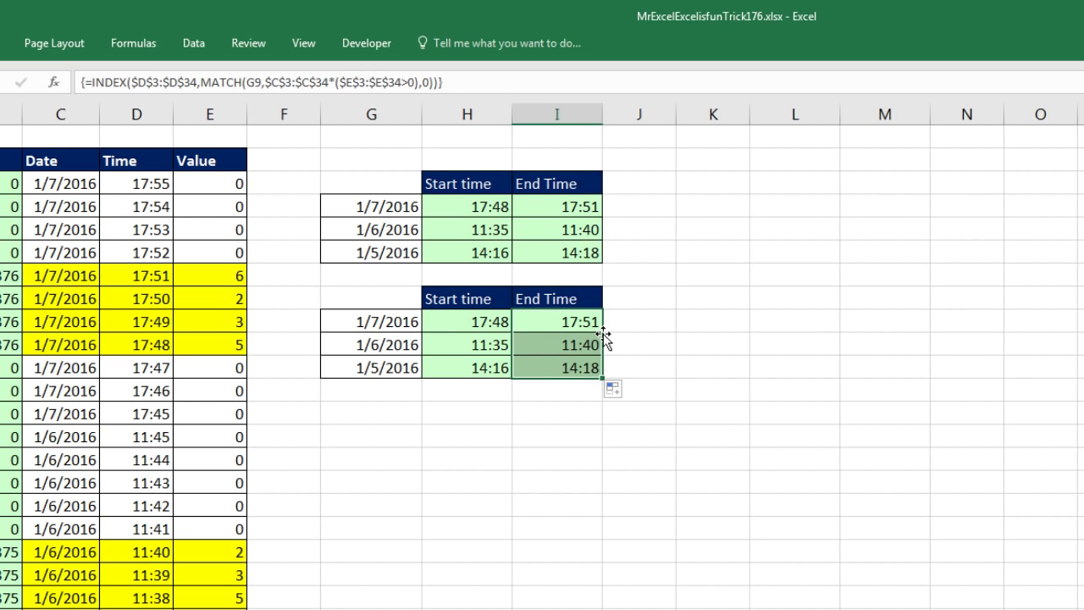
Step: Edit End Time formula I9 to start a nested INDEX around MATCH's lookup array $C$3:$C$34*($E$3:$E$34>0)
double_click(571, 321)
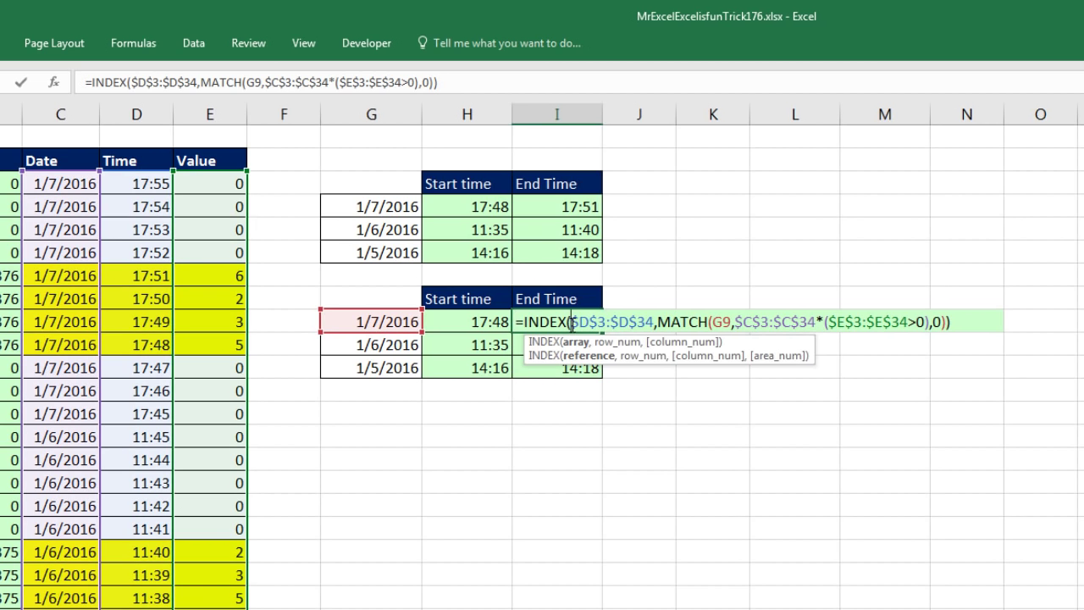
click(732, 320)
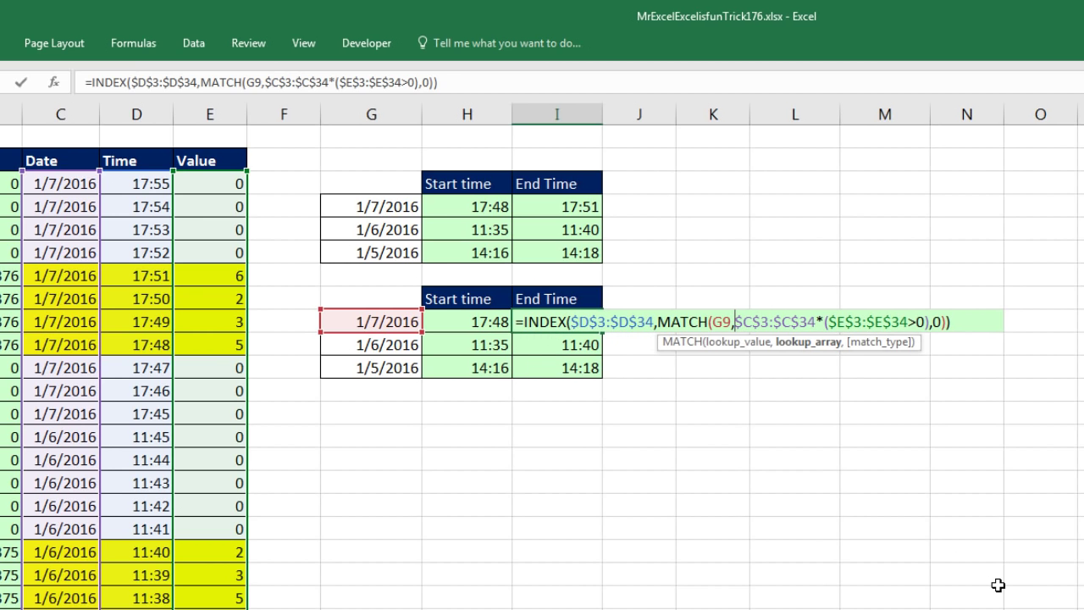
text(in)
key(Tab)
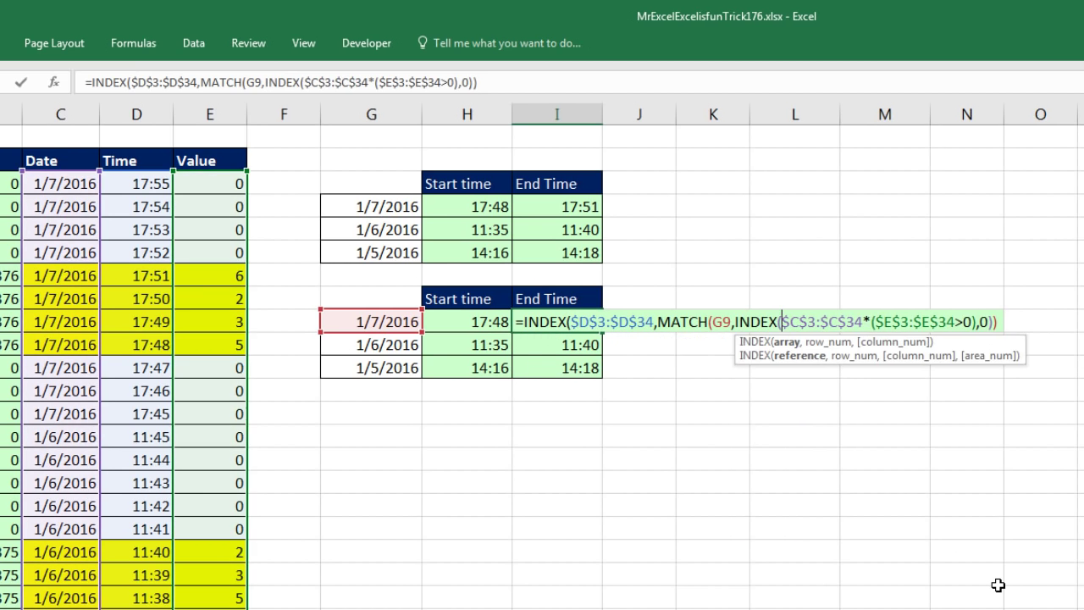
Step: Close I9's nested INDEX with an empty row number after its array, and fill the formula, entered as a regular one, down to I11
click(793, 344)
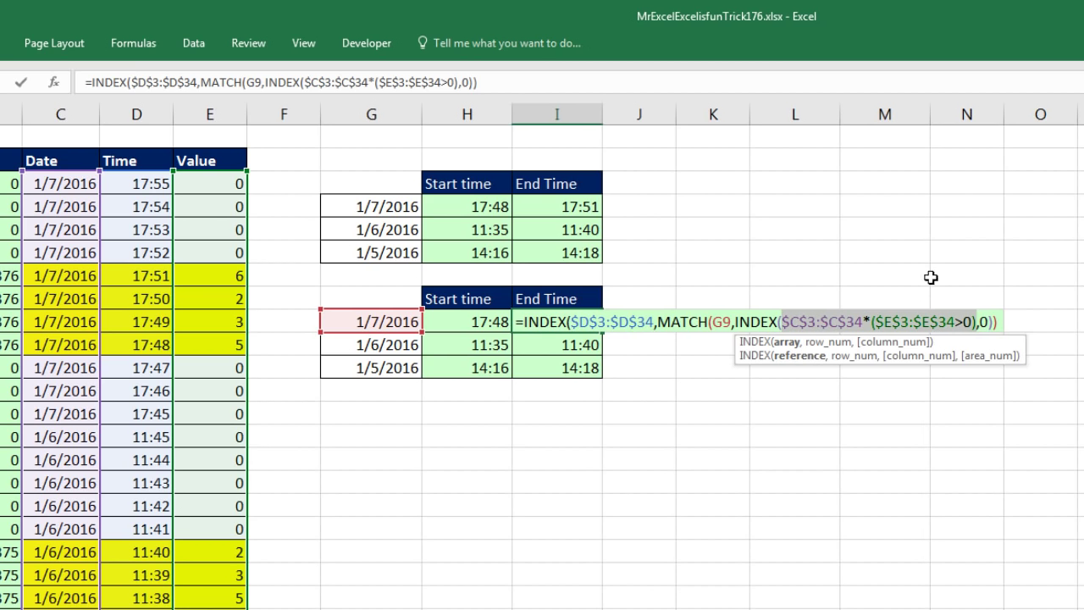
click(980, 326)
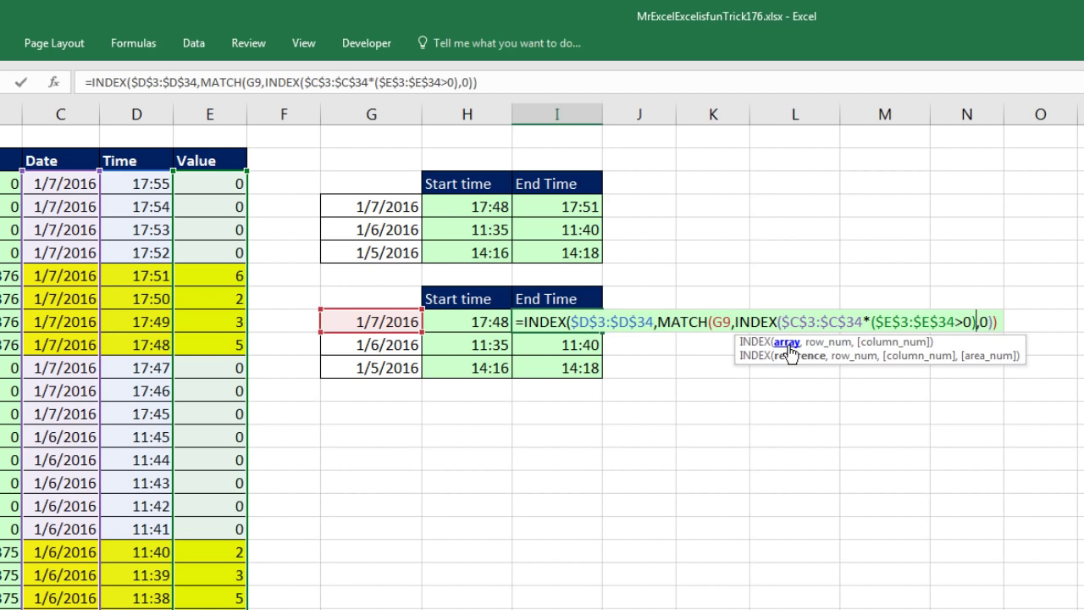
text(,)
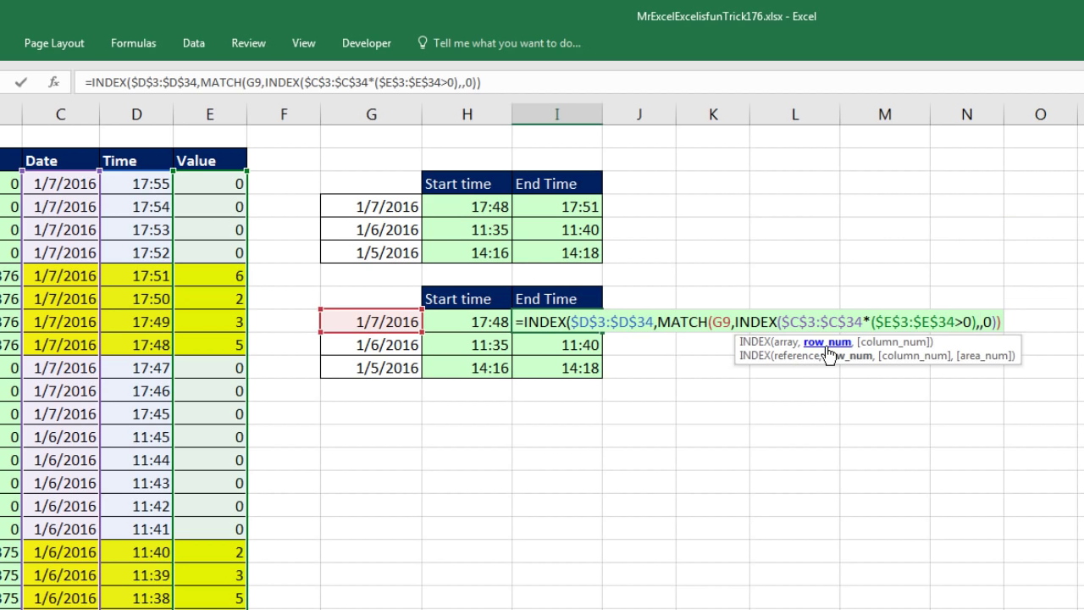
text())
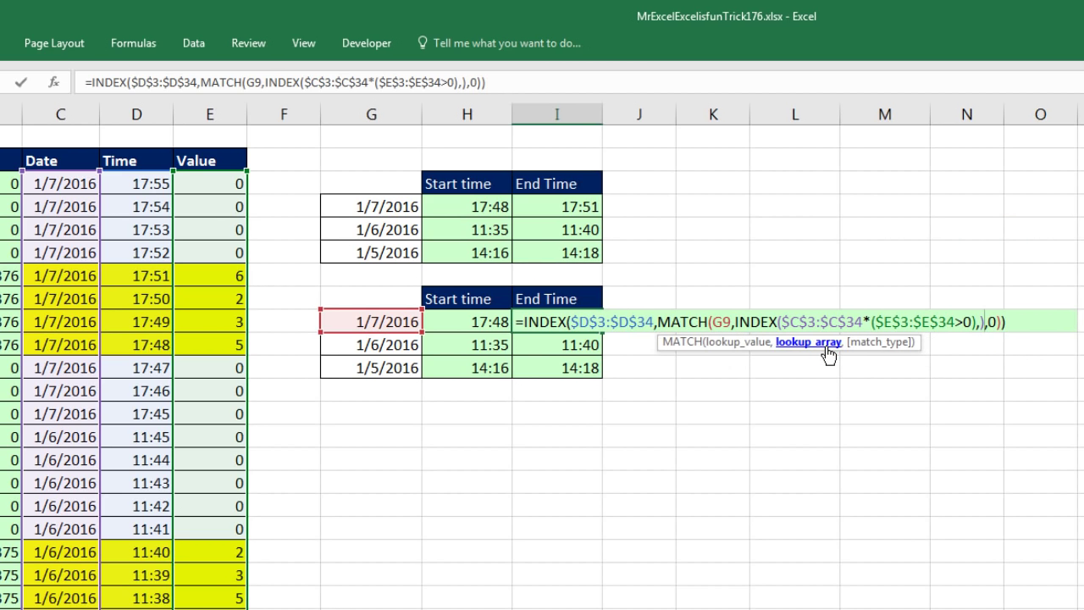
key(ctrl+Return)
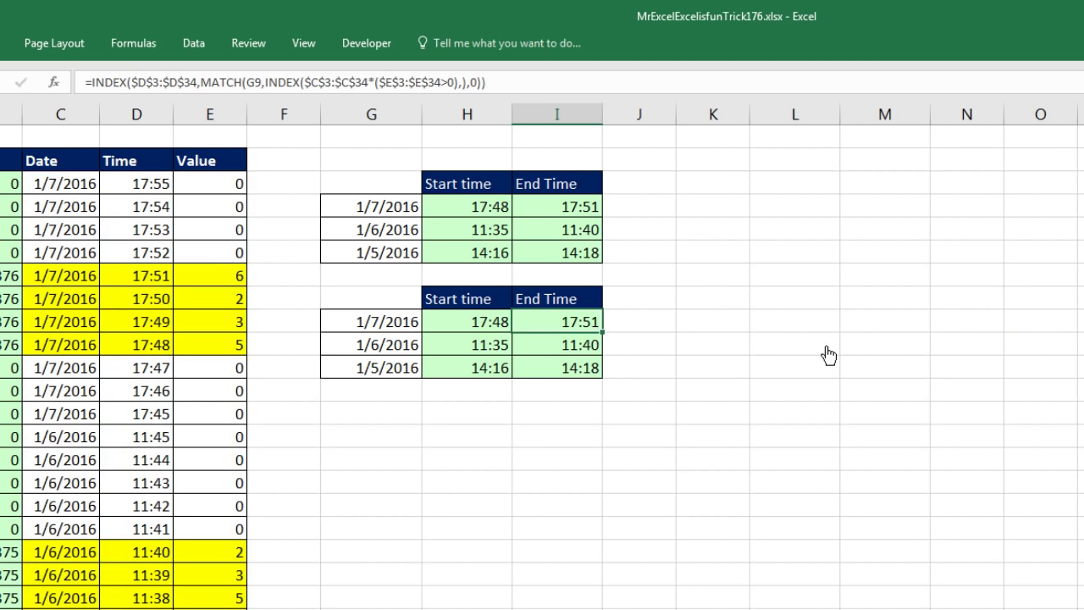
double_click(602, 332)
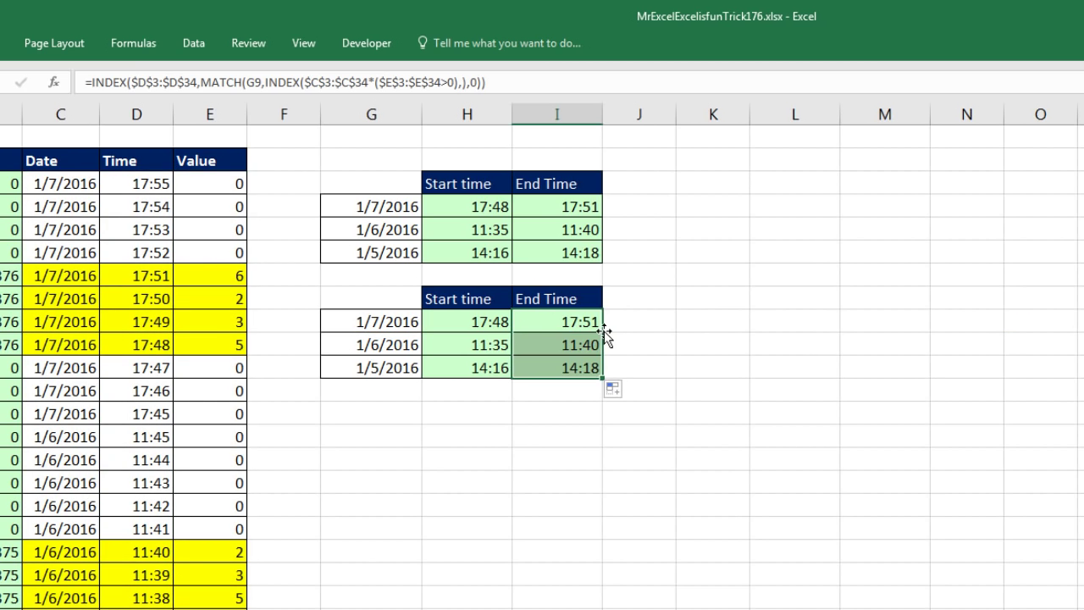